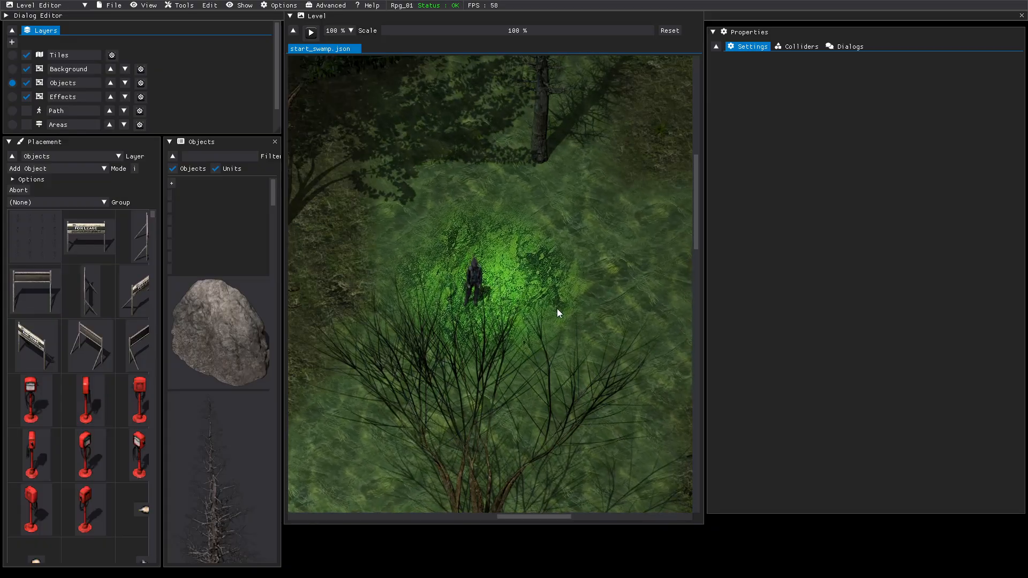
- Open the NixiesForest.json level from the project's levels folder
click(114, 7)
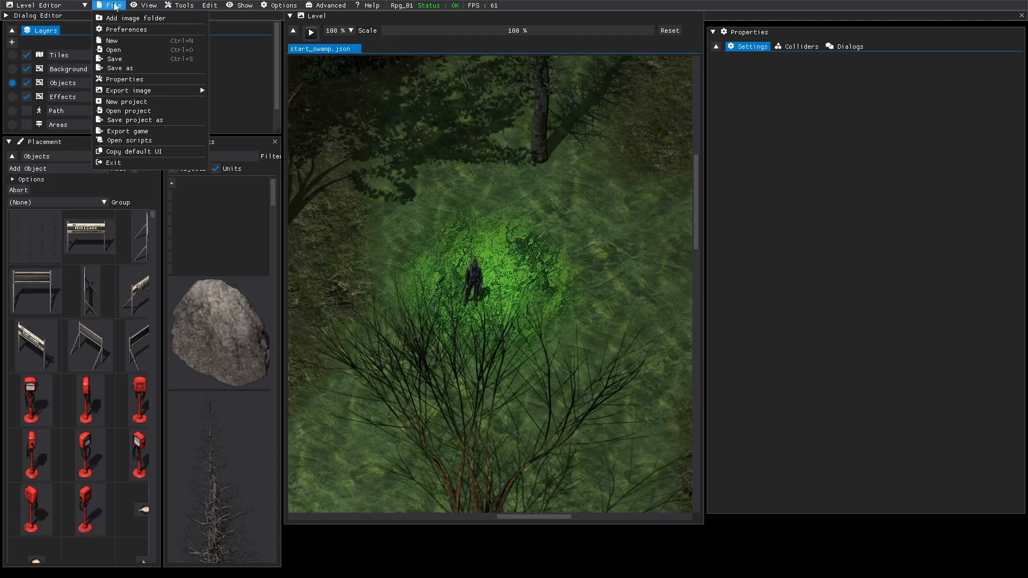
click(122, 50)
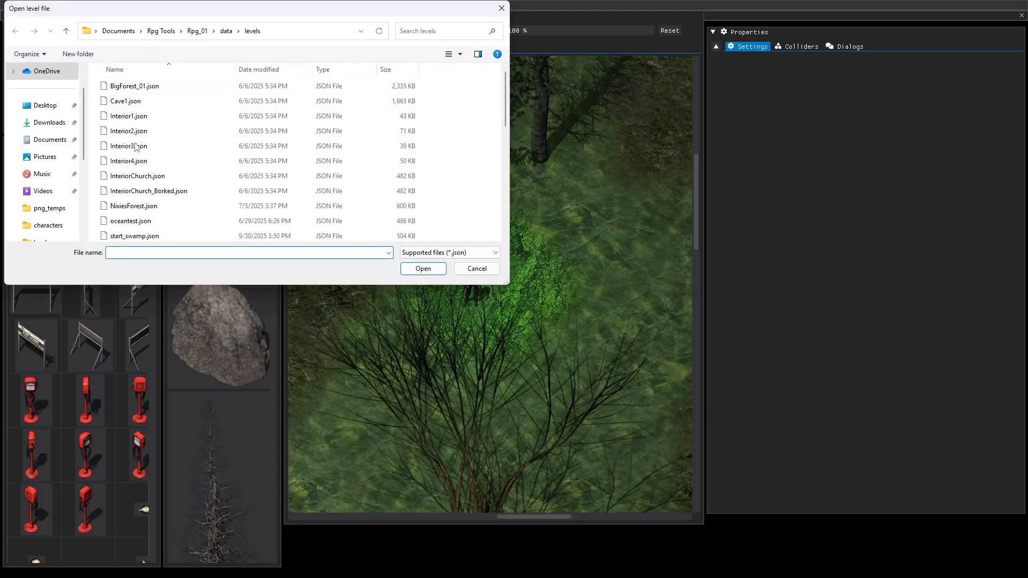
click(128, 207)
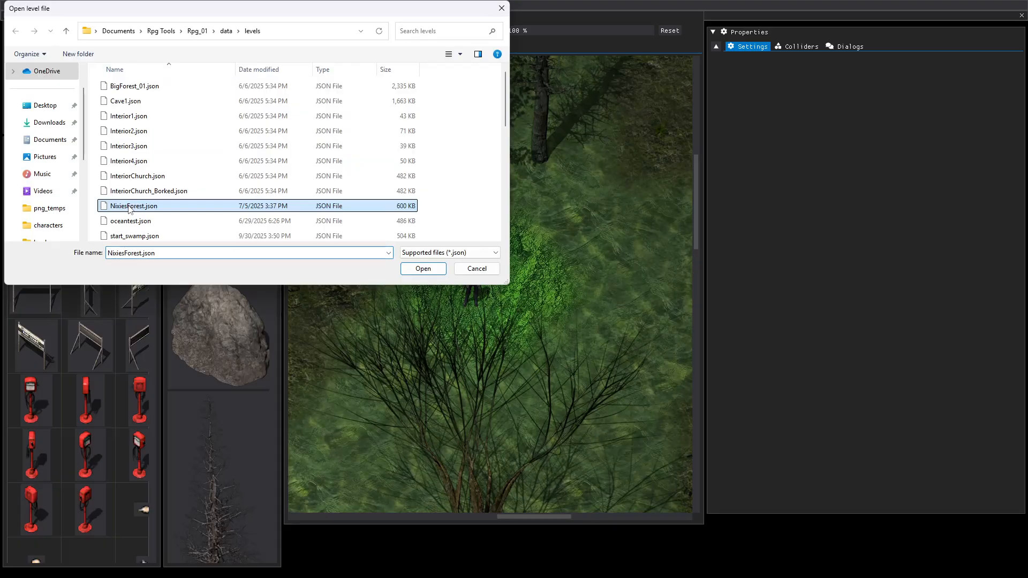
click(429, 268)
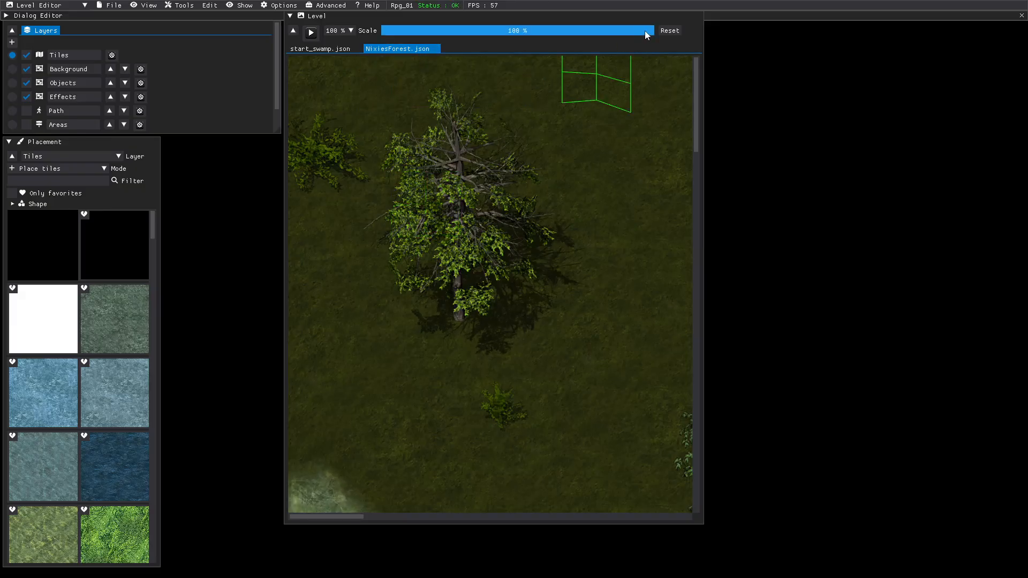
drag(650, 30, 606, 26)
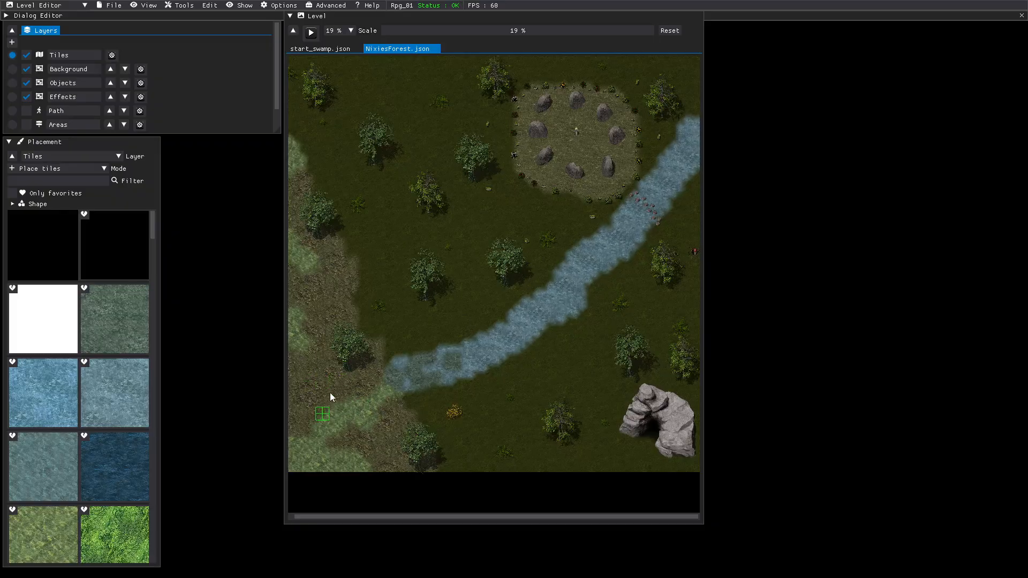
- Move the spider unit on the Objects layer from the map's eastern edge to just below the cave rock in the southeast
click(14, 126)
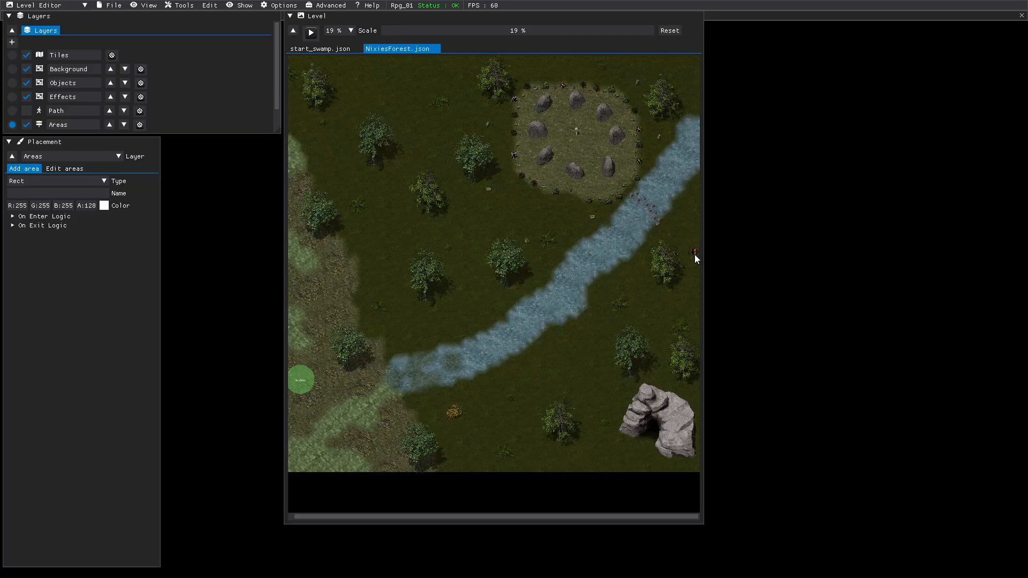
click(10, 83)
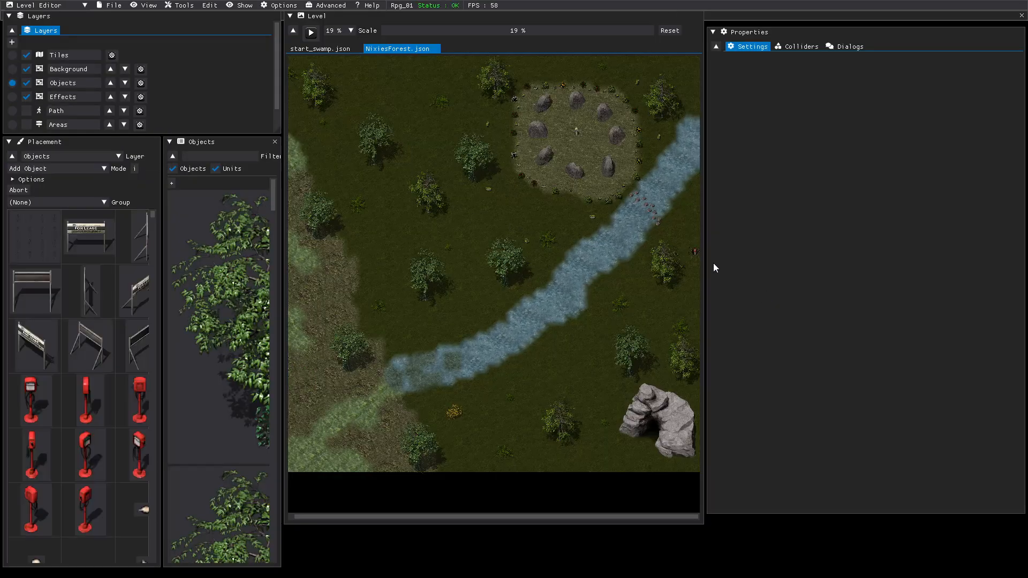
click(692, 254)
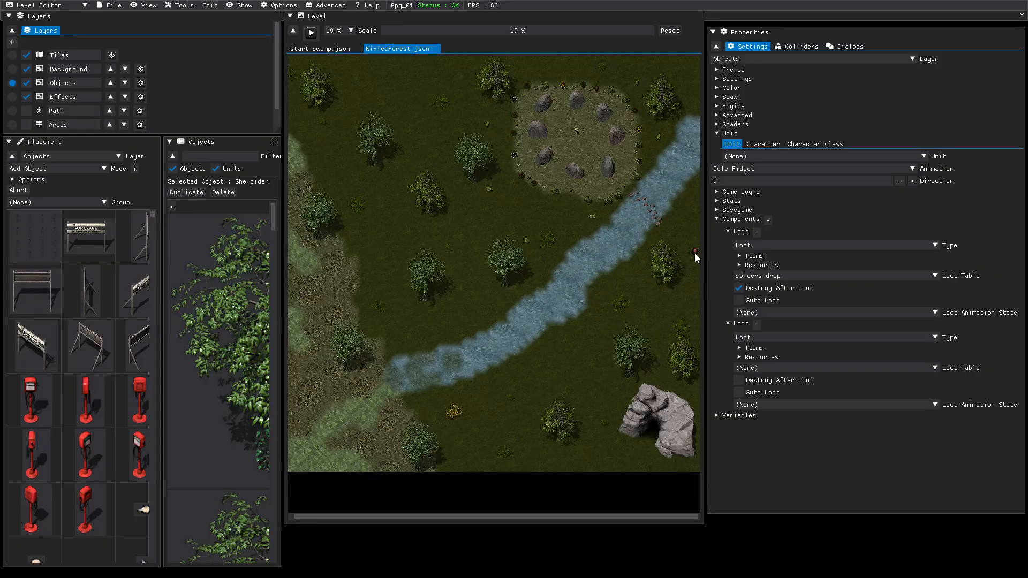
drag(693, 256, 658, 301)
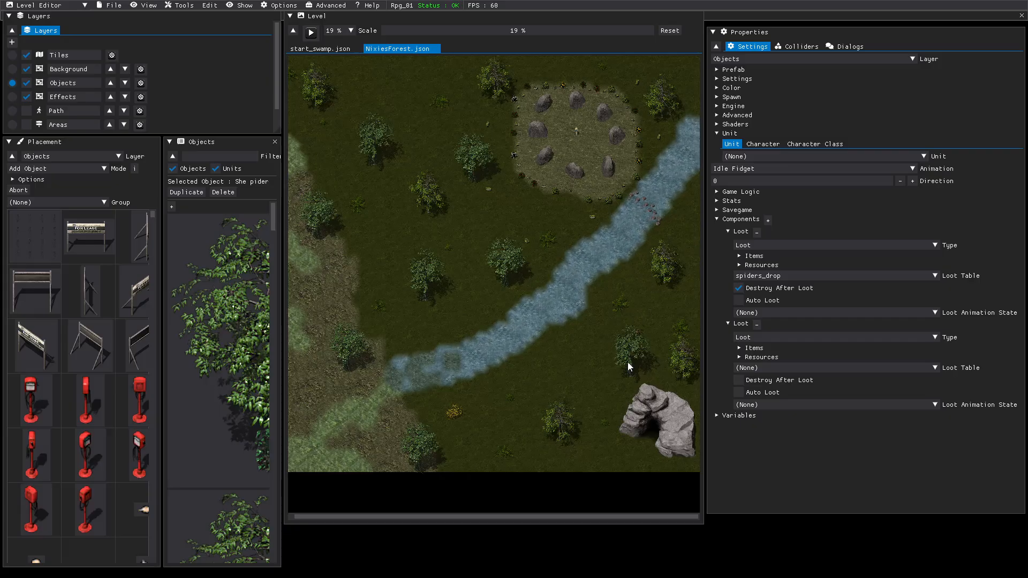
click(631, 455)
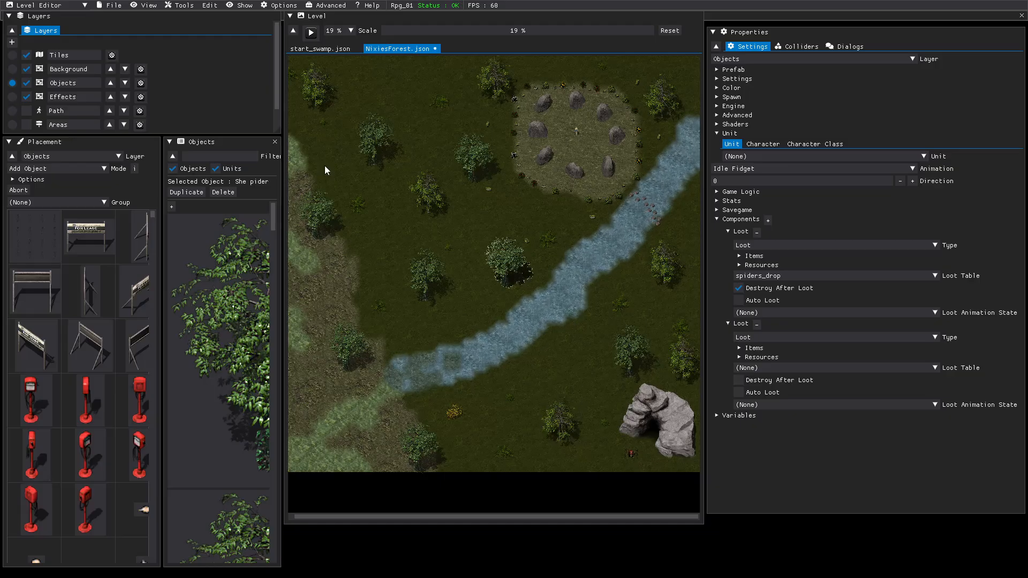
- Save the level and playtest it by walking the character east toward the river, ending the playtest
click(113, 6)
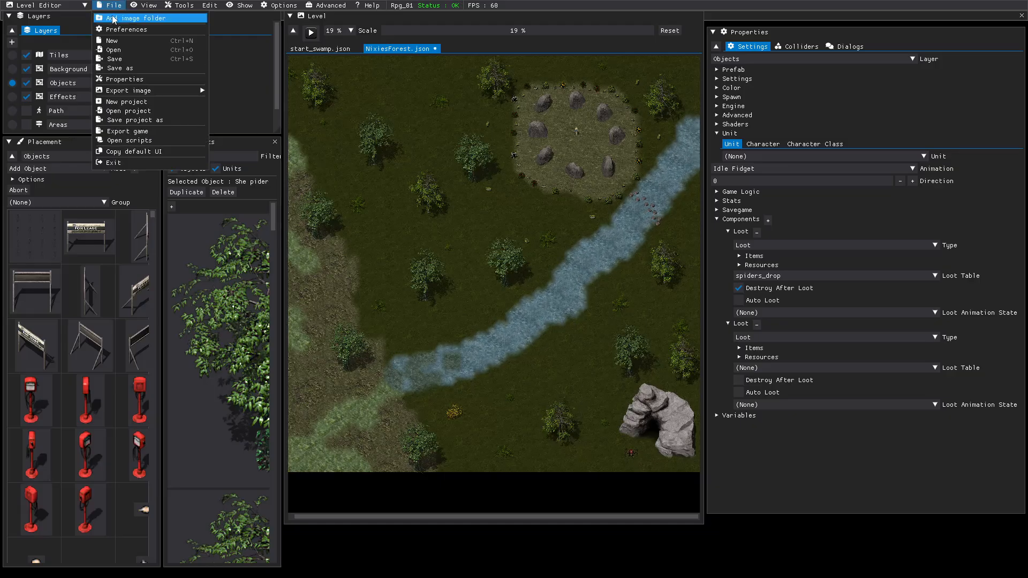
click(127, 60)
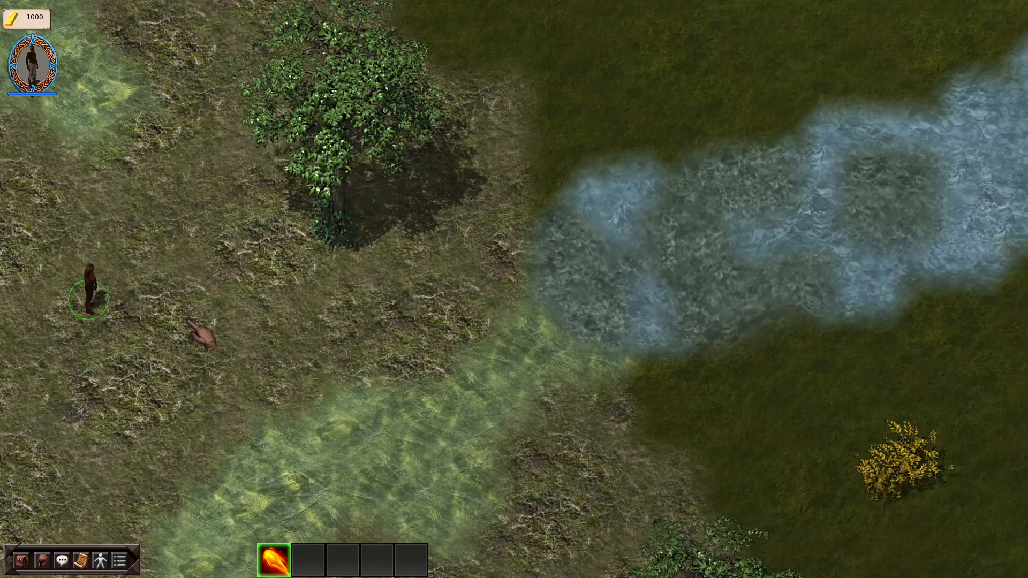
click(201, 334)
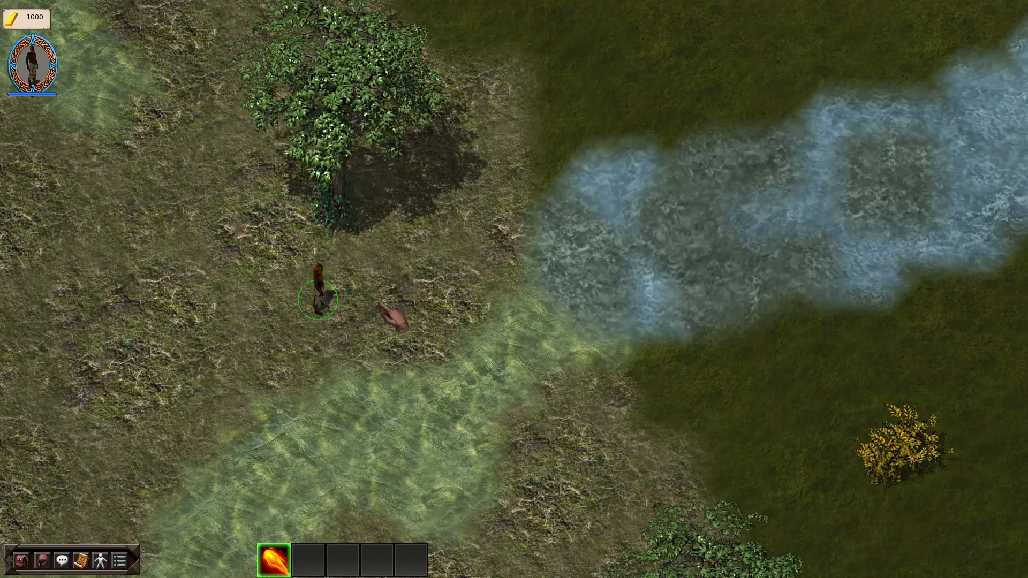
key(Escape)
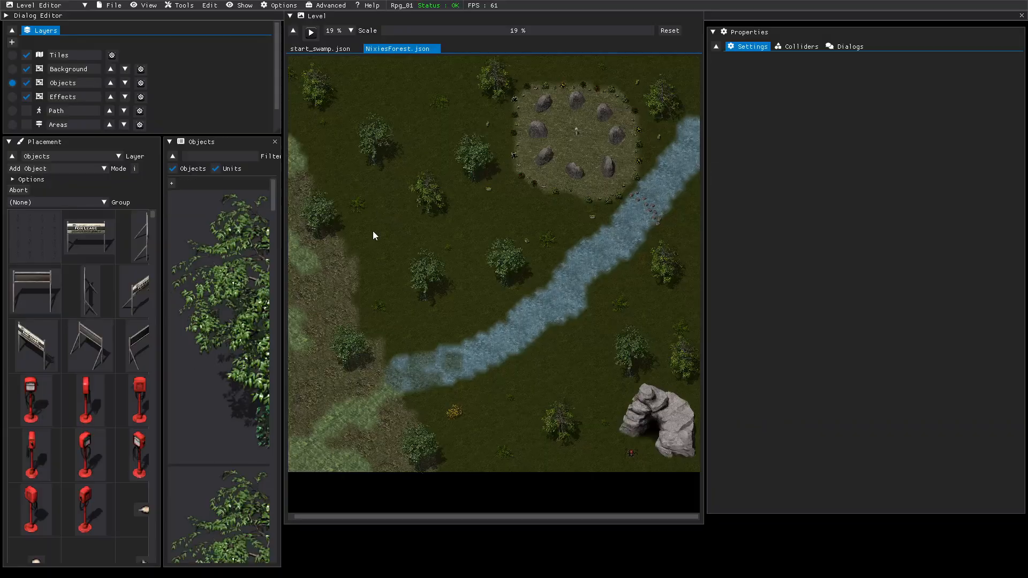
- Shift the tree northwest of the river's western end slightly up and left, and show the Path layer
click(356, 357)
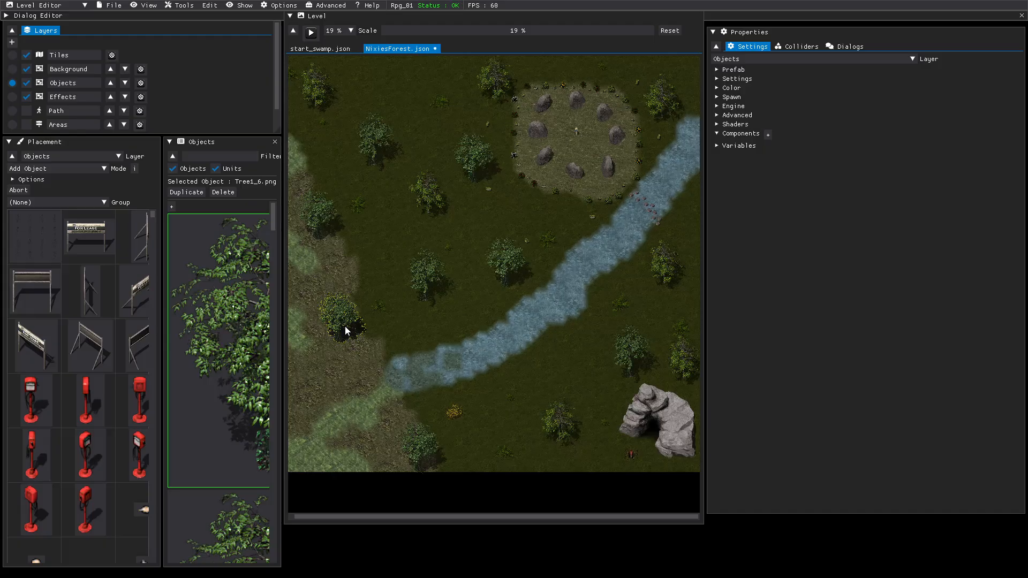
click(12, 111)
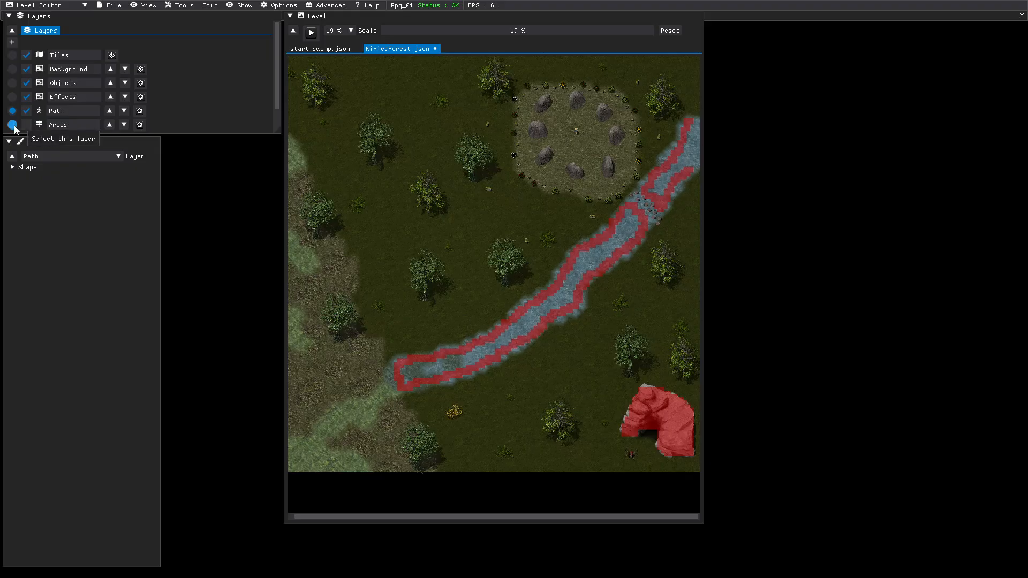
- Return to the Objects layer and expand the placement options to edit the image filter
click(12, 83)
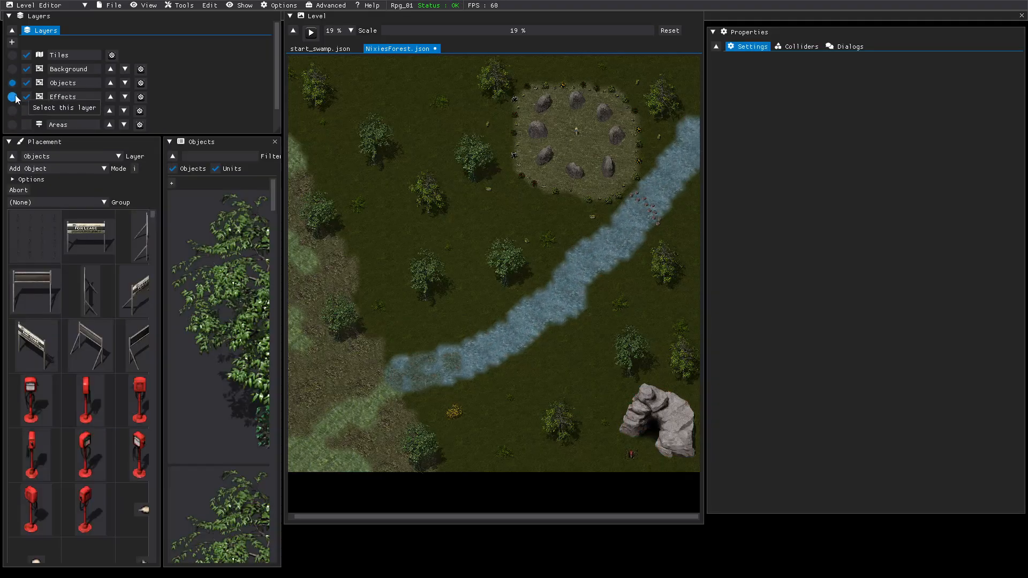
click(24, 180)
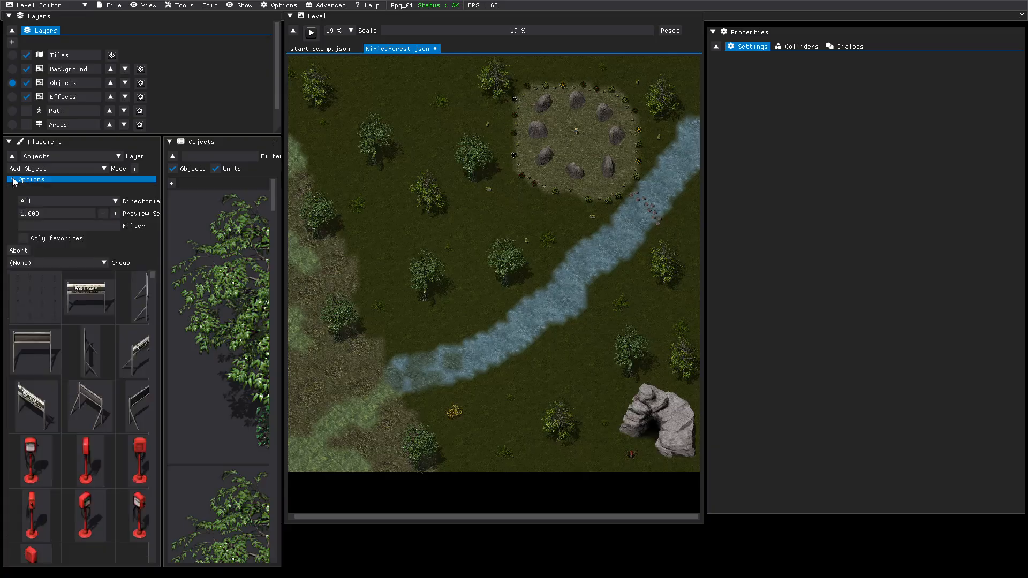
click(71, 226)
text(pol)
text(diu)
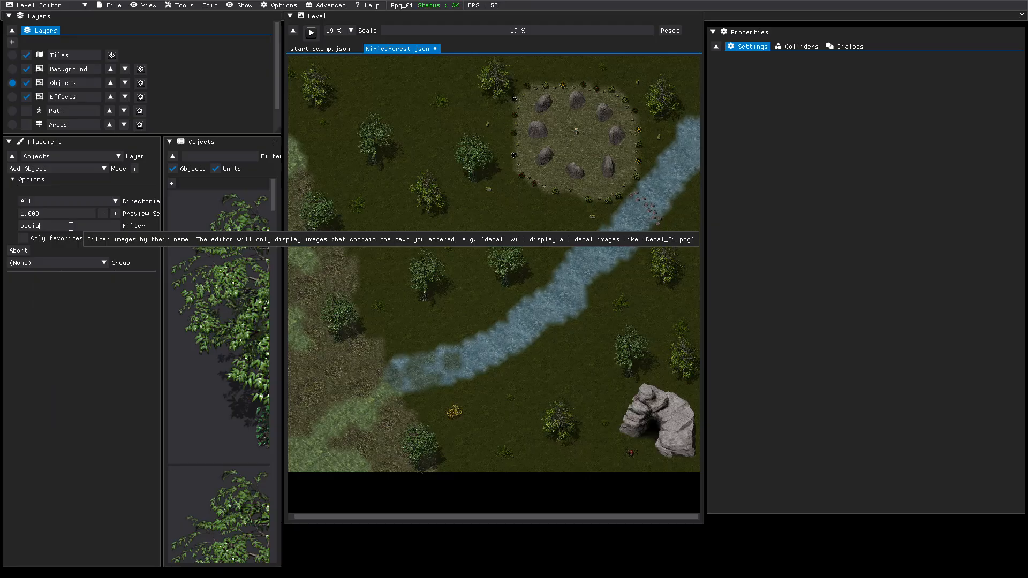
key(BackSpace)
key(BackSpace)
key(BackSpace)
key(BackSpace)
key(BackSpace)
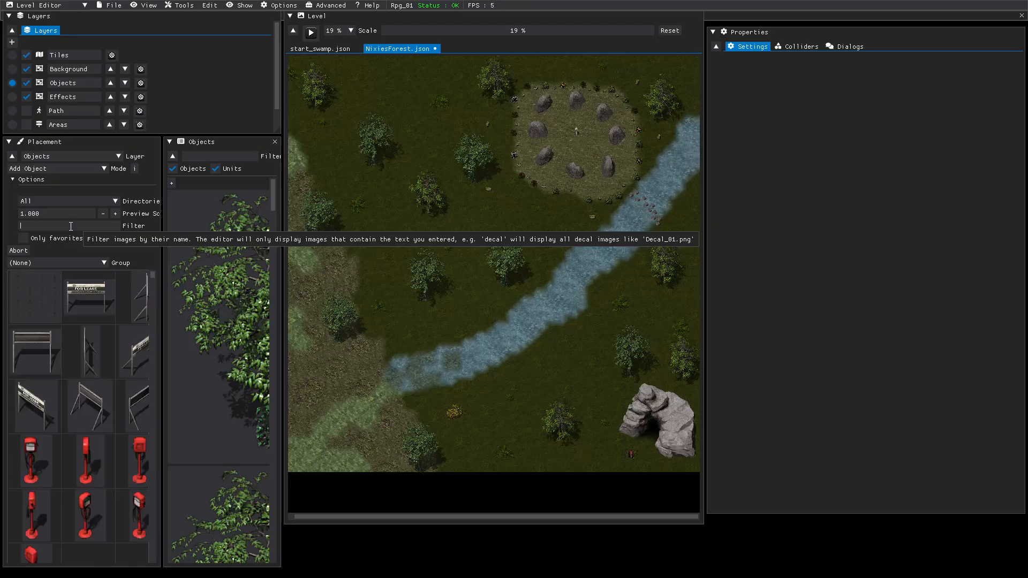
- Filter the object images by "sign" and place the Signpost2_8 object at the river's western end
text(sign)
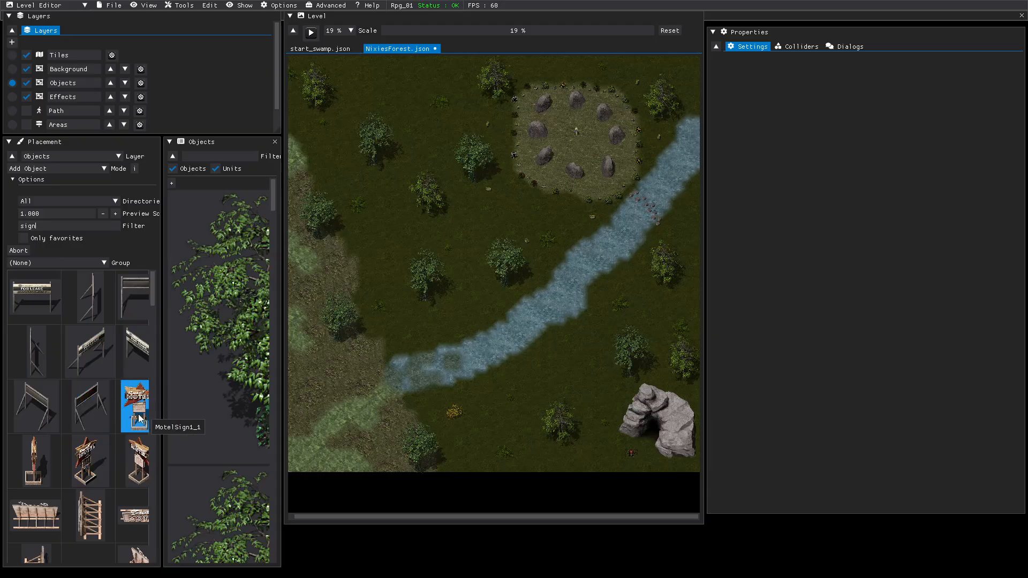
scroll(104, 432, down, 2)
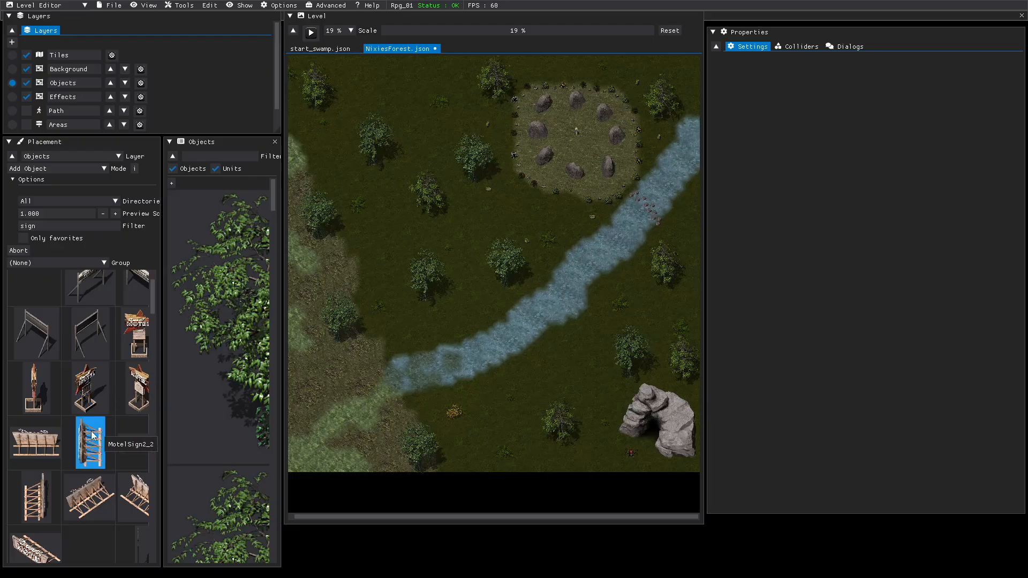
scroll(91, 432, down, 4)
scroll(91, 431, down, 1)
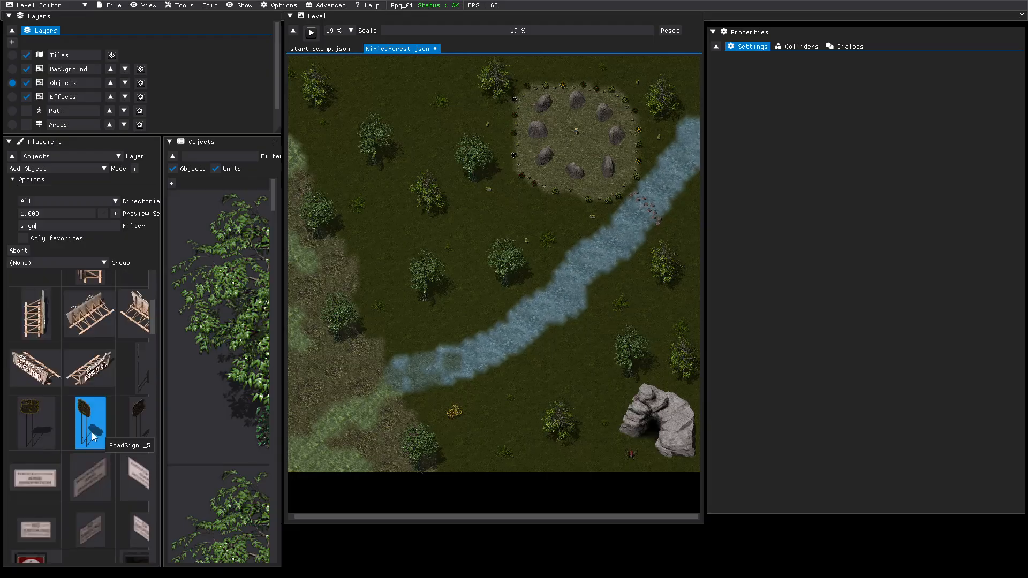
scroll(91, 434, down, 3)
scroll(91, 432, down, 4)
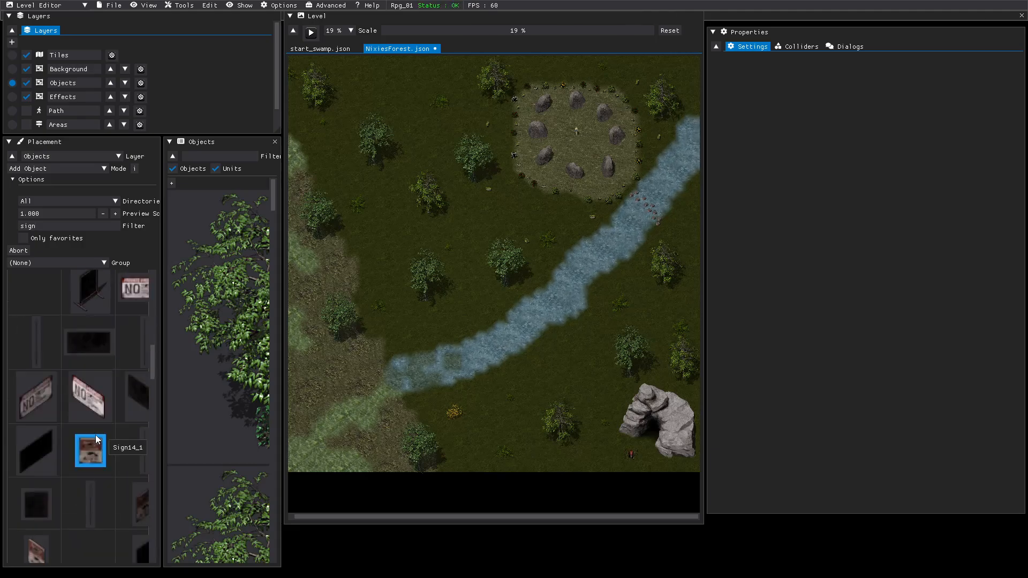
scroll(91, 436, down, 3)
scroll(96, 438, down, 2)
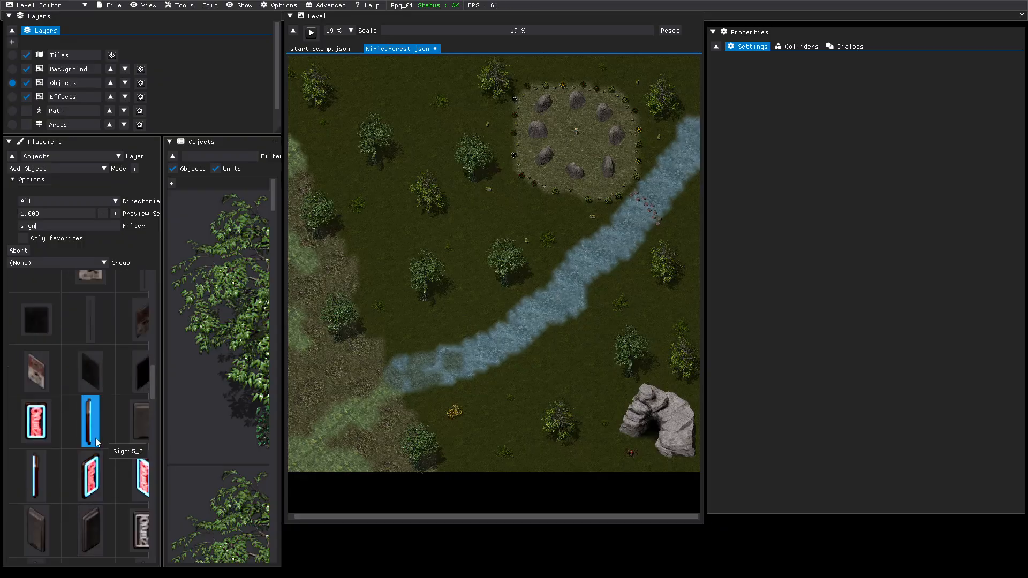
scroll(95, 442, down, 2)
scroll(95, 444, down, 2)
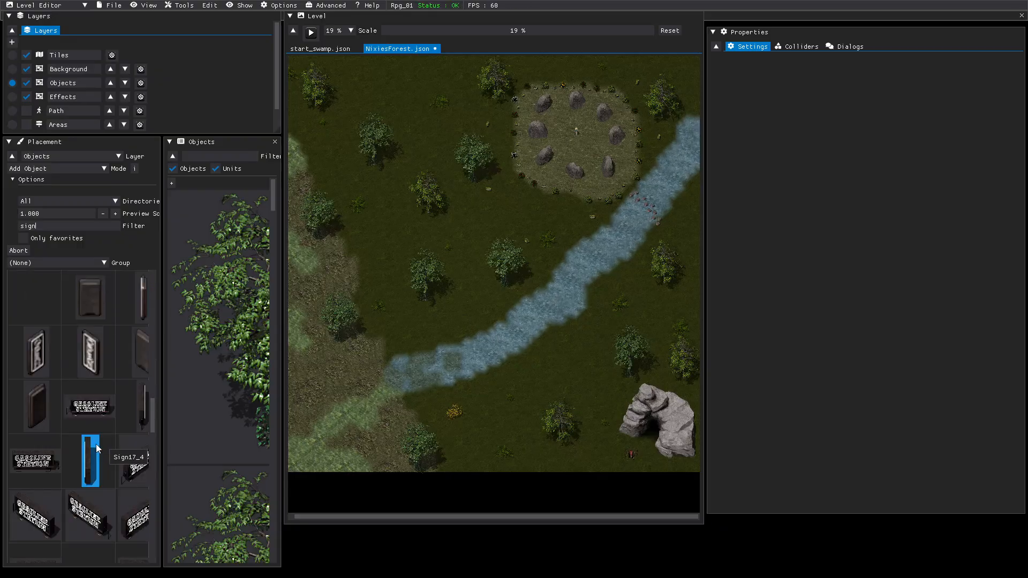
scroll(102, 431, down, 3)
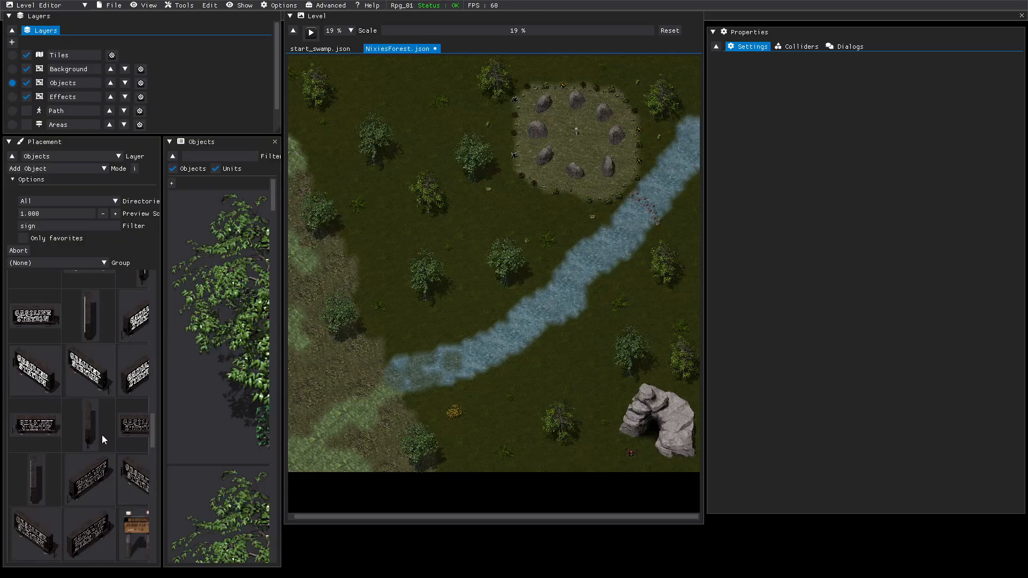
scroll(102, 435, down, 2)
scroll(102, 443, down, 2)
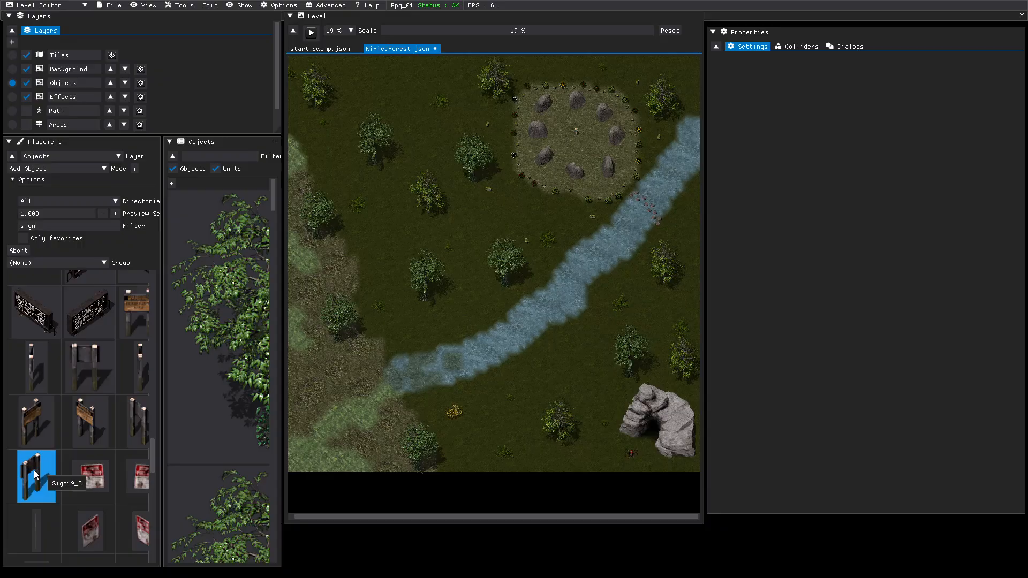
scroll(35, 476, down, 3)
scroll(83, 445, down, 4)
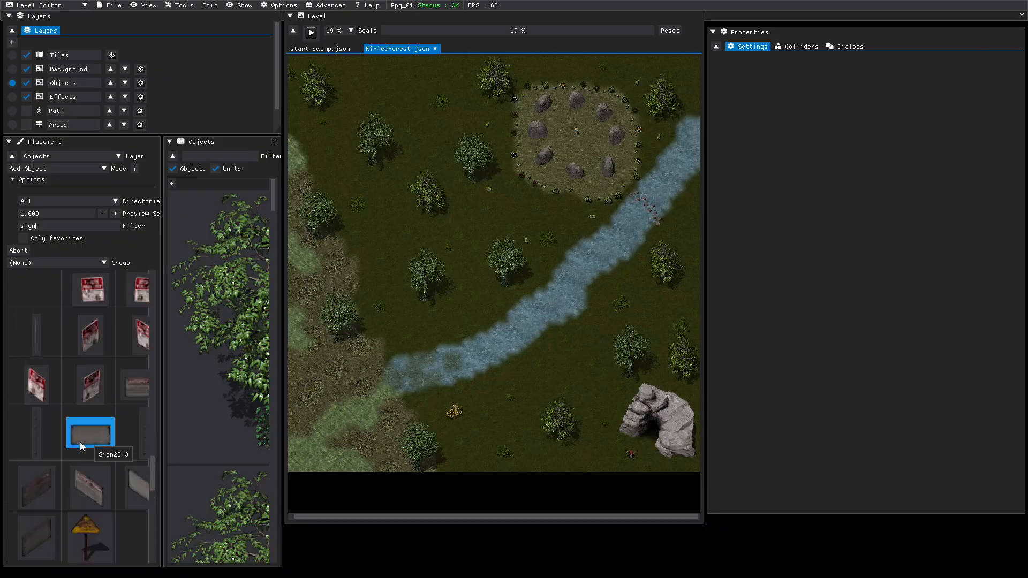
scroll(81, 449, down, 3)
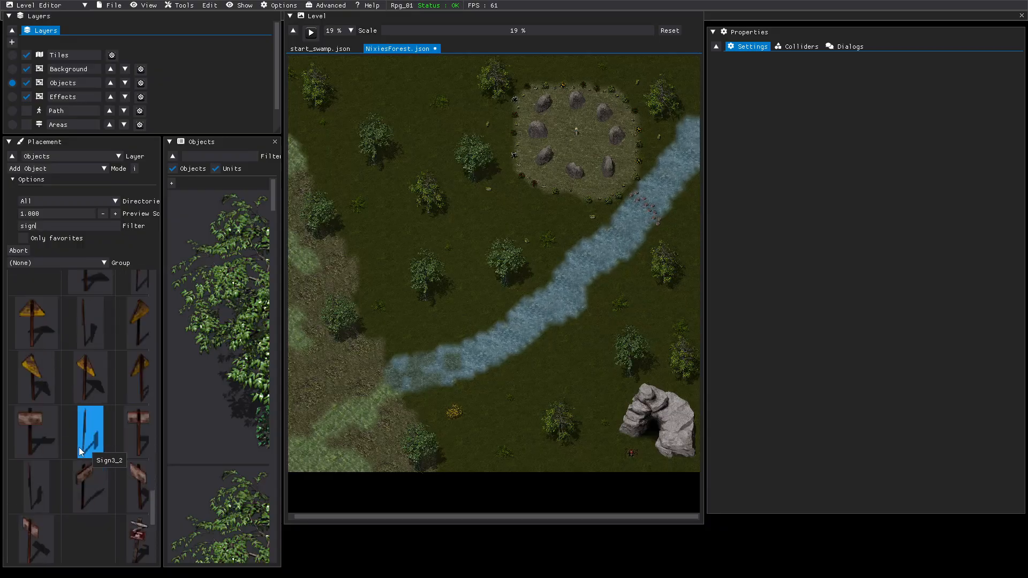
scroll(80, 450, down, 2)
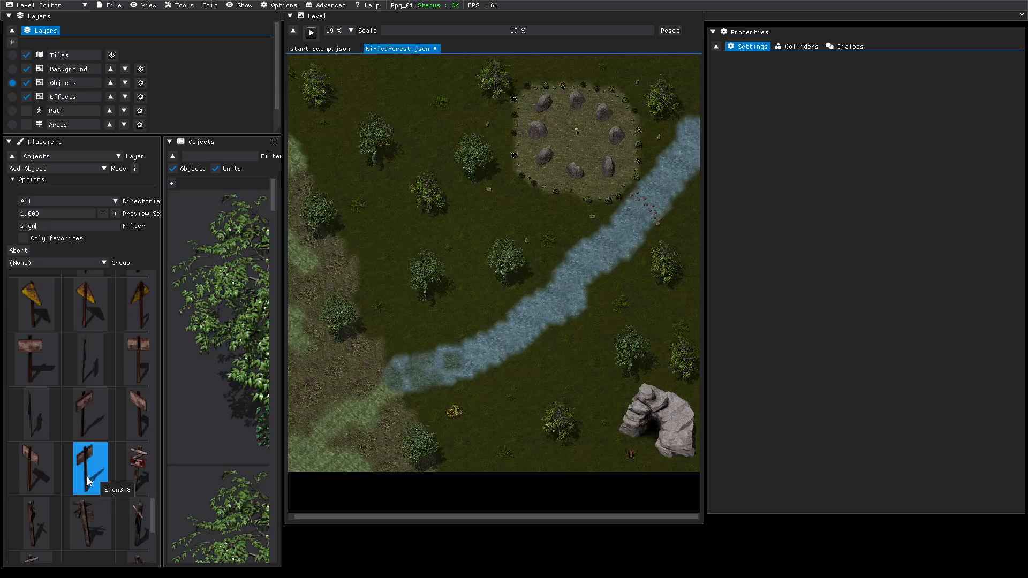
scroll(86, 477, down, 2)
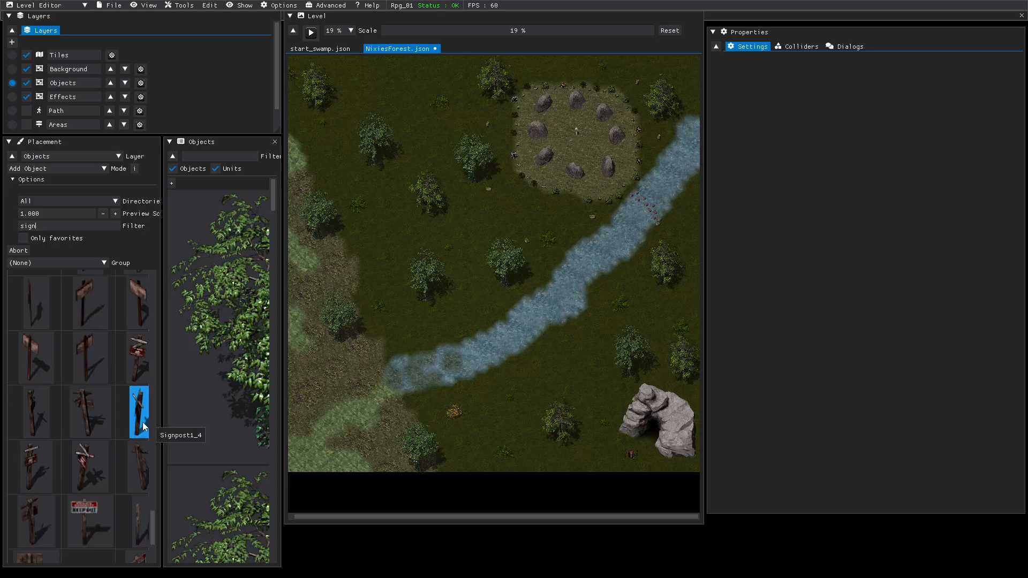
scroll(61, 461, down, 2)
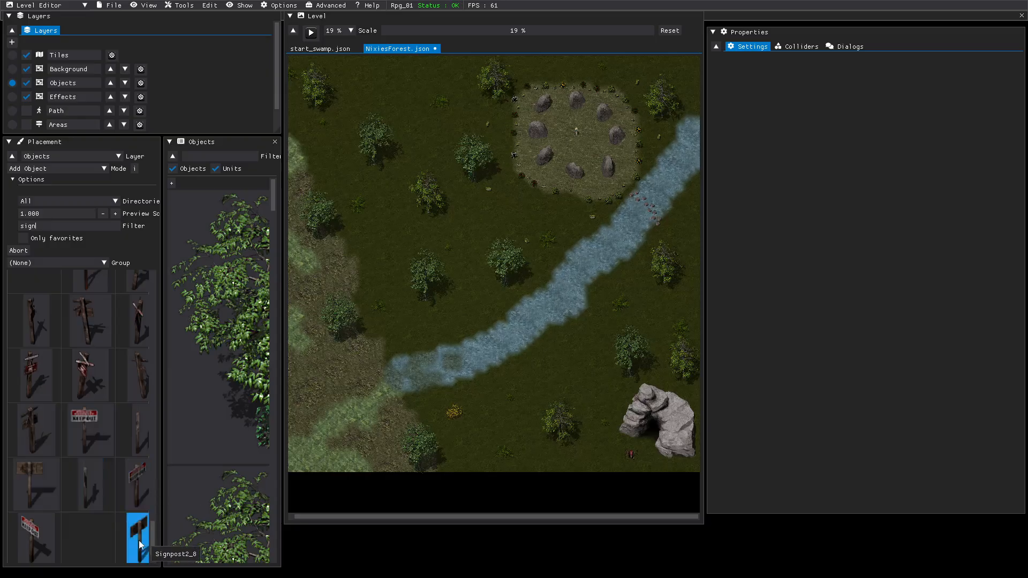
drag(152, 550, 153, 563)
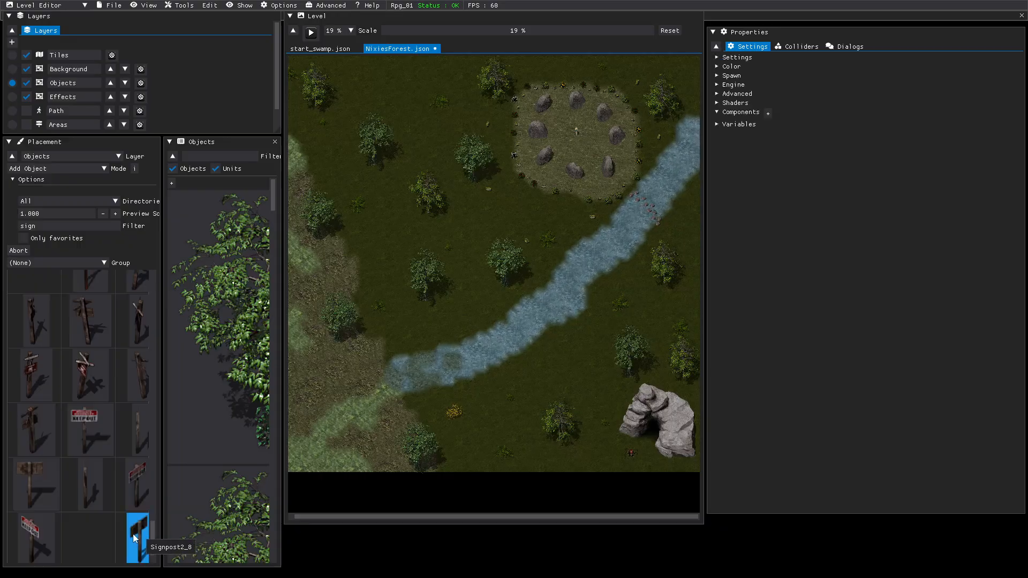
click(377, 359)
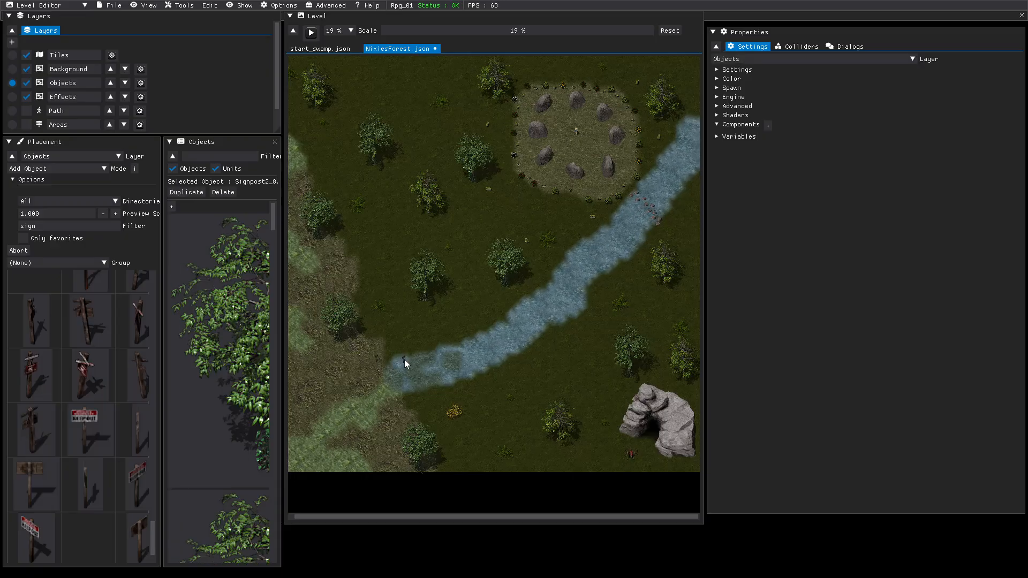
- Enlarge the signpost beside the river's western end to a scale of 1.6, leaving it deselected
click(403, 355)
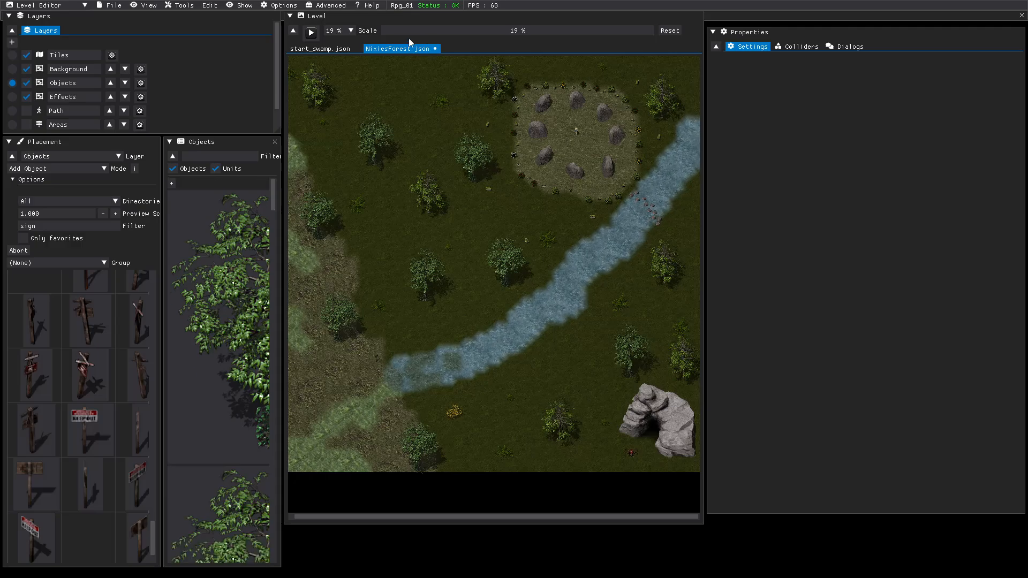
drag(399, 35, 440, 35)
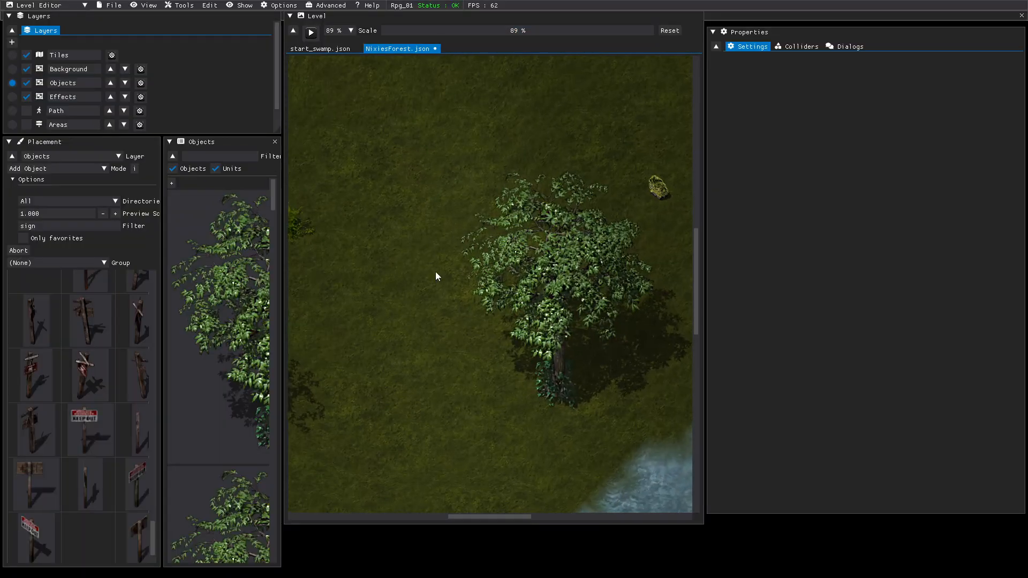
middle_drag(436, 272, 667, 200)
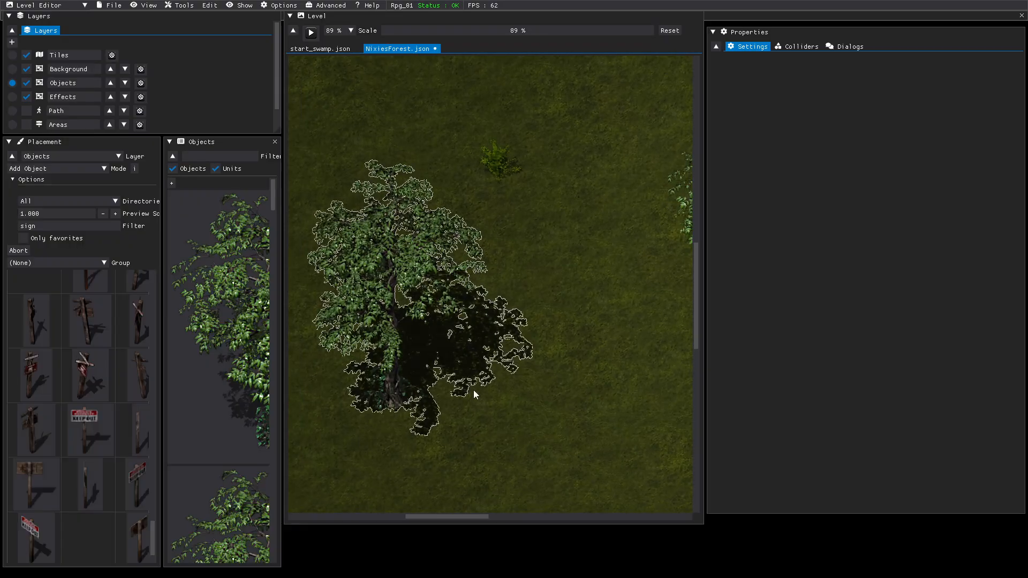
middle_drag(423, 471, 640, 259)
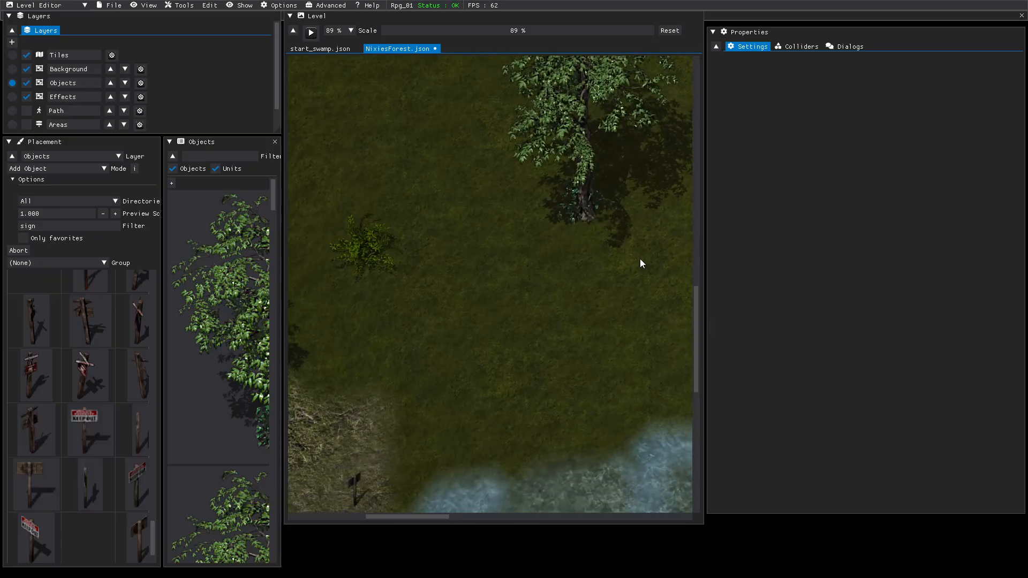
middle_drag(445, 406, 568, 247)
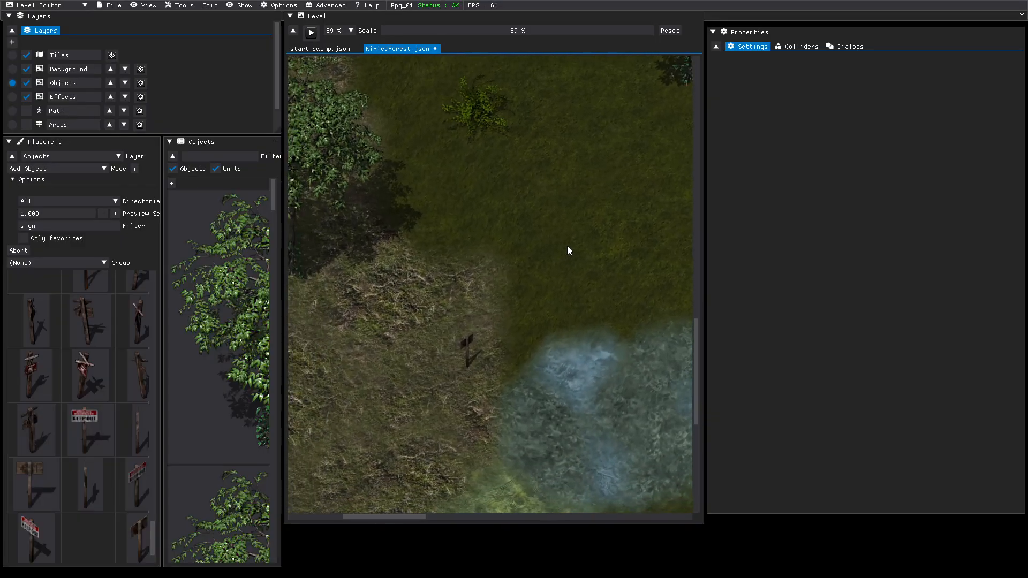
click(469, 357)
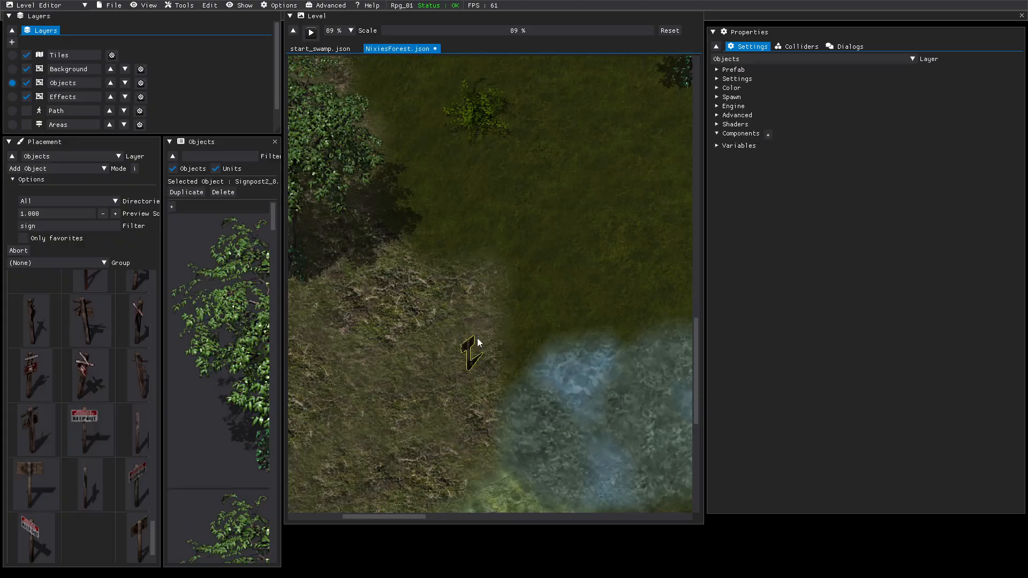
click(718, 79)
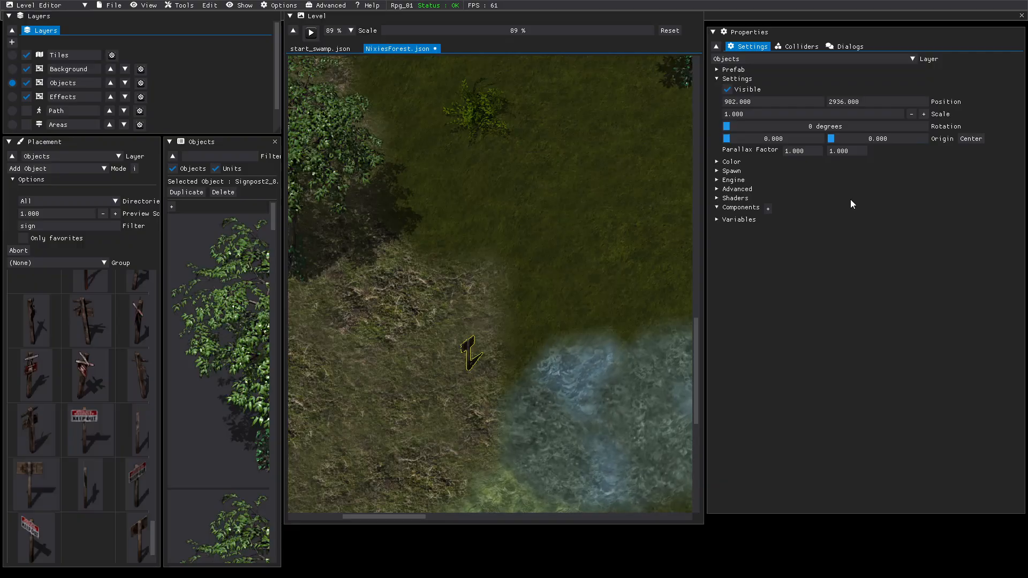
click(923, 117)
click(922, 116)
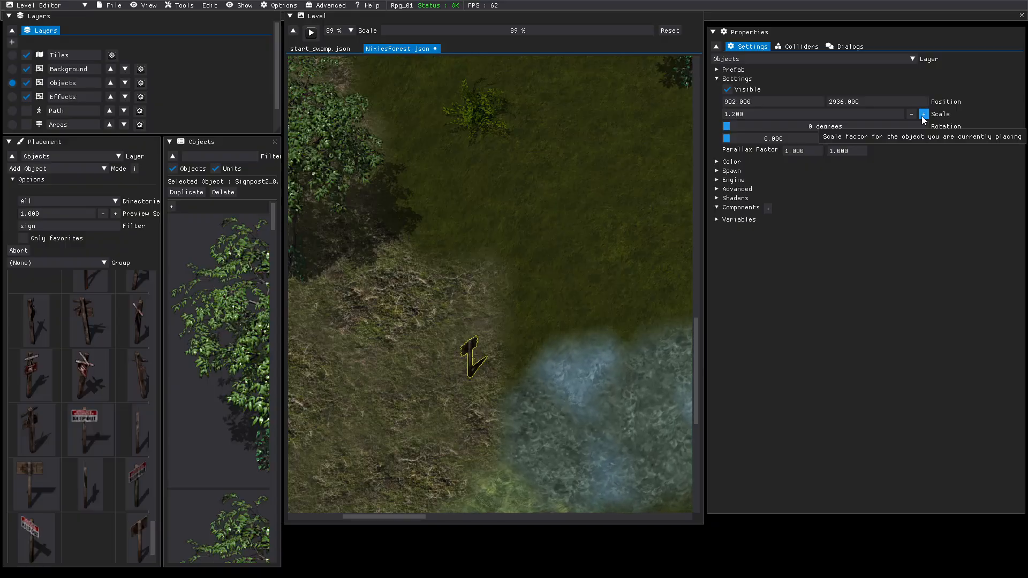
click(923, 117)
click(923, 117)
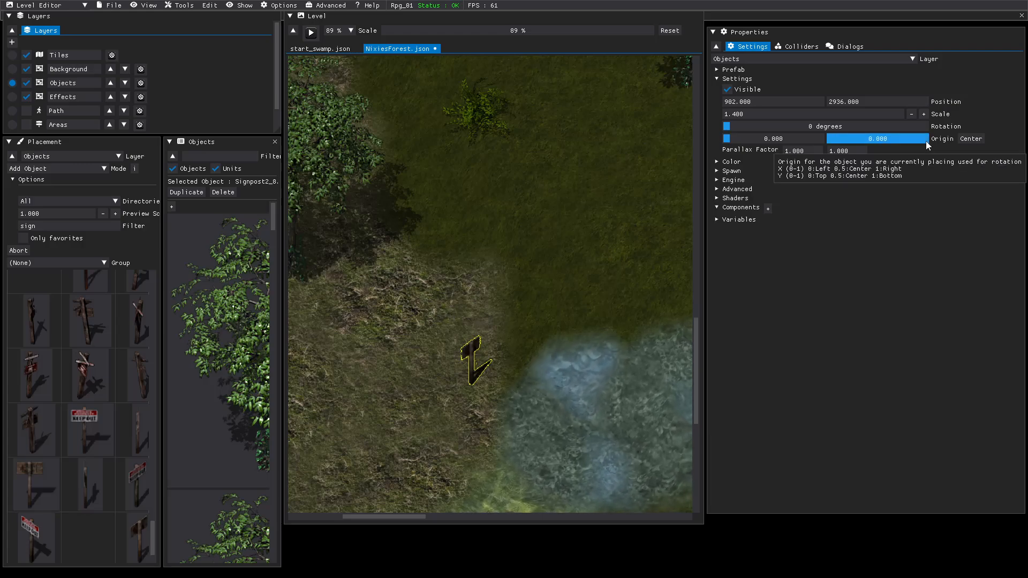
click(924, 115)
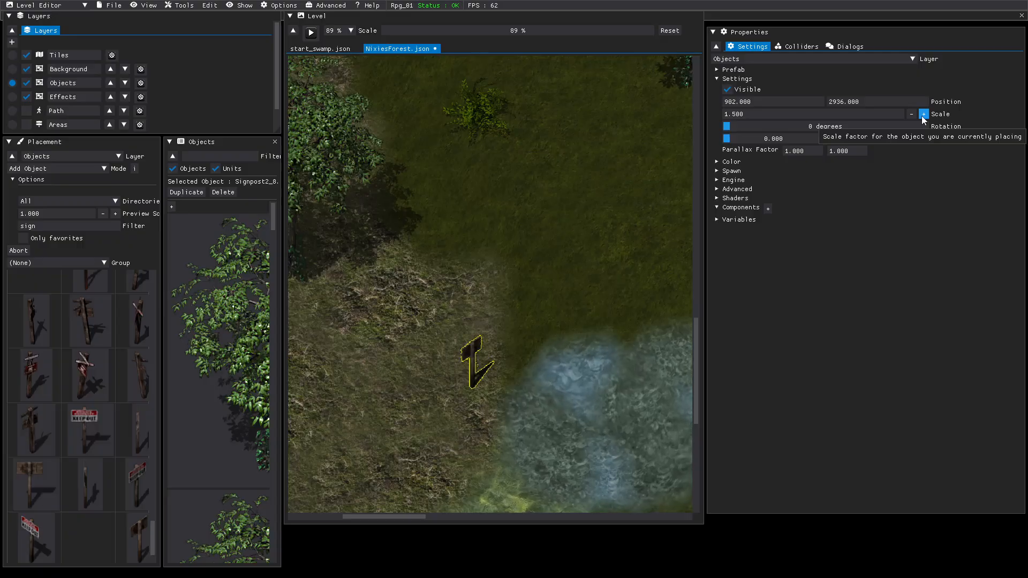
click(924, 114)
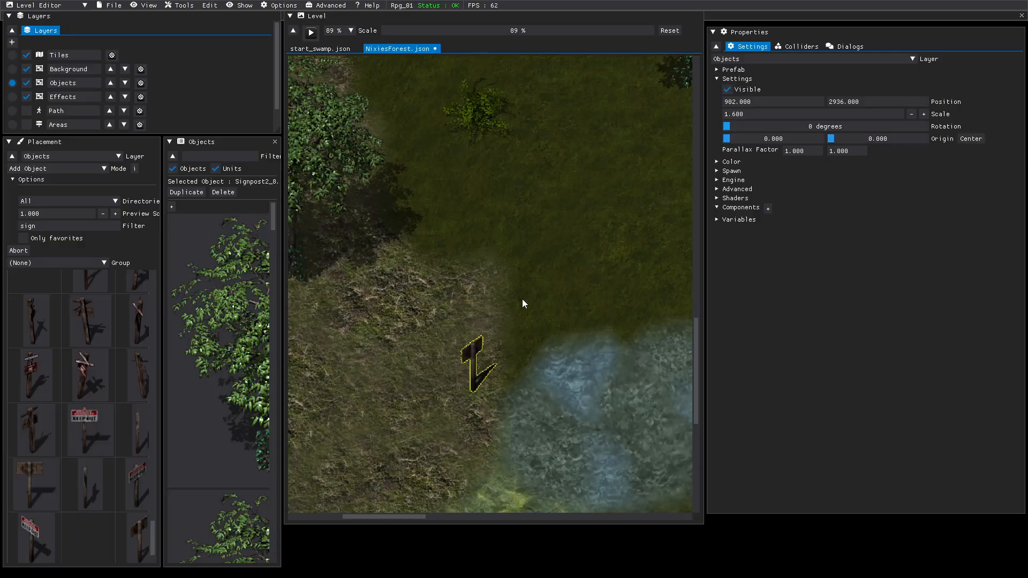
click(425, 320)
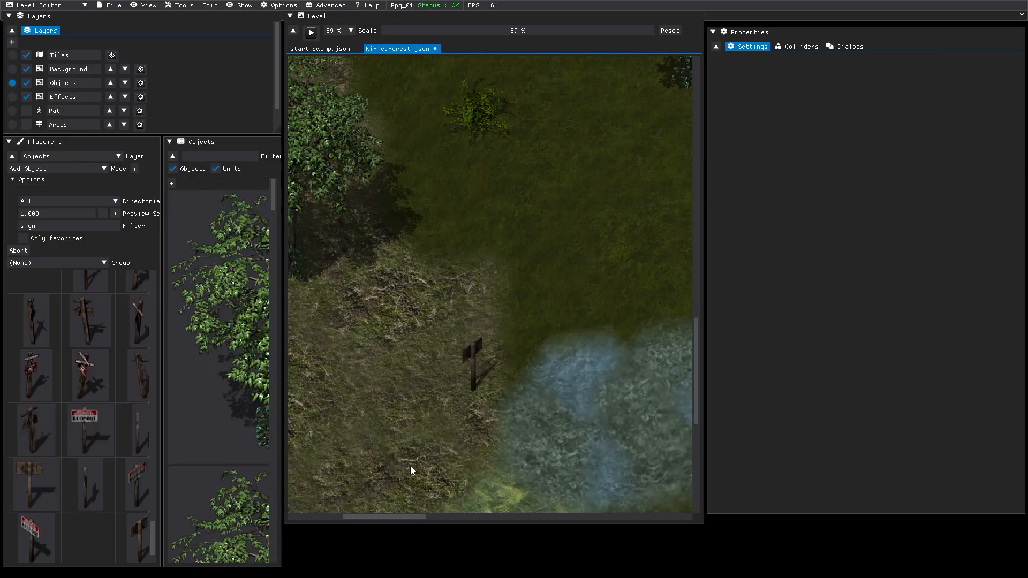
- Activate the Areas layer and give the new rectangular area the blue colour 68, 102, 185 and the name zoom1
click(474, 359)
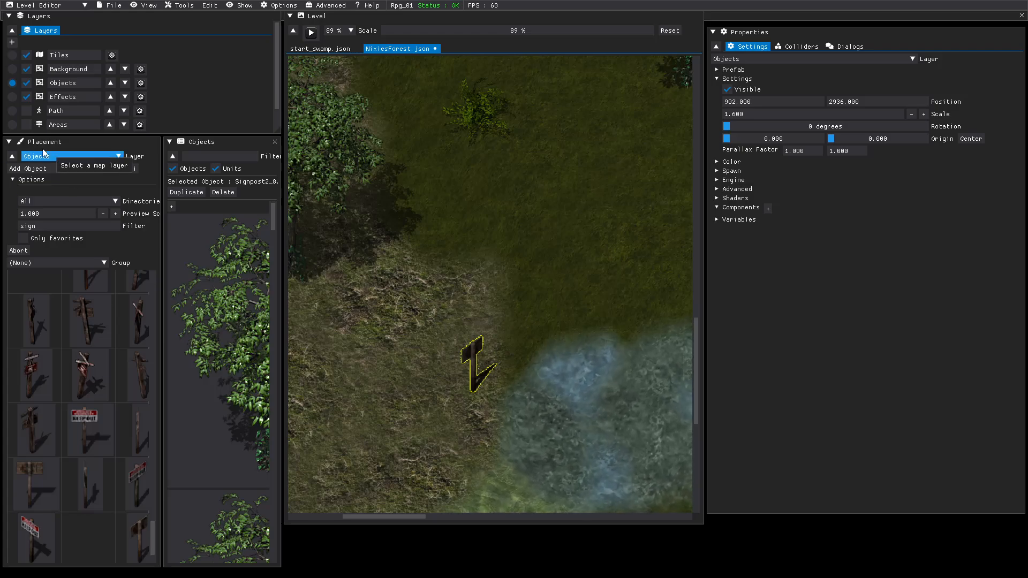
click(13, 125)
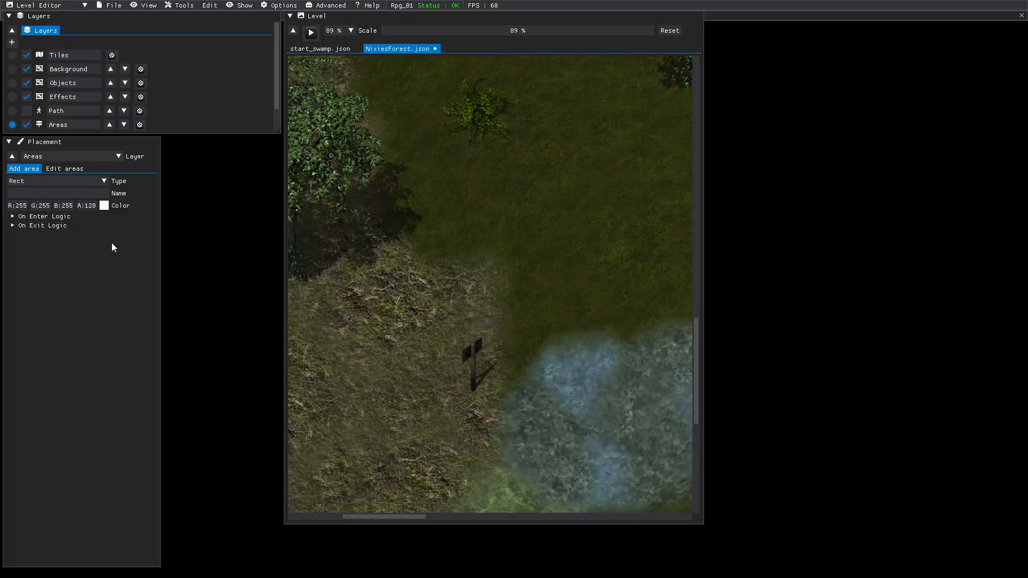
click(104, 206)
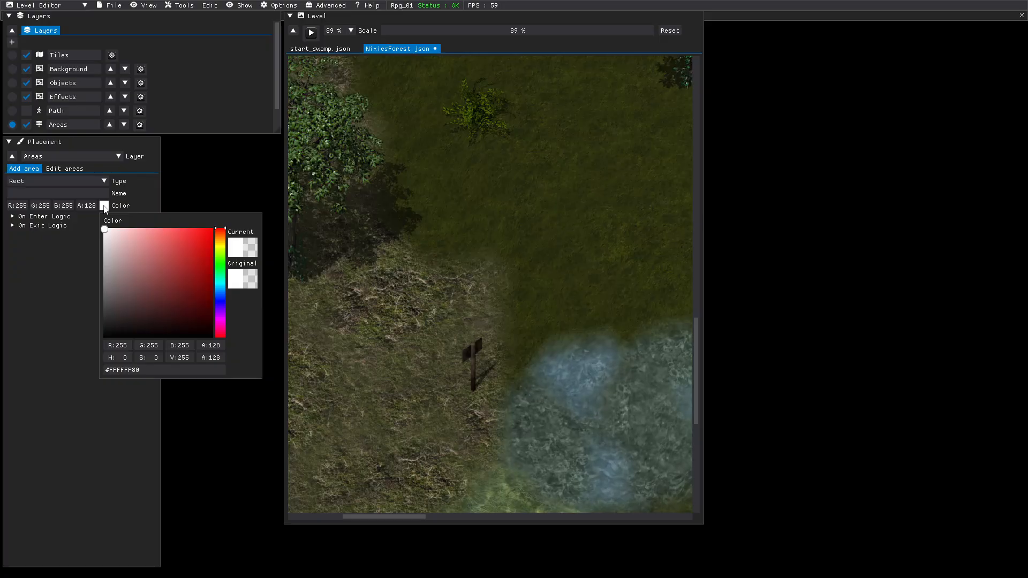
click(219, 295)
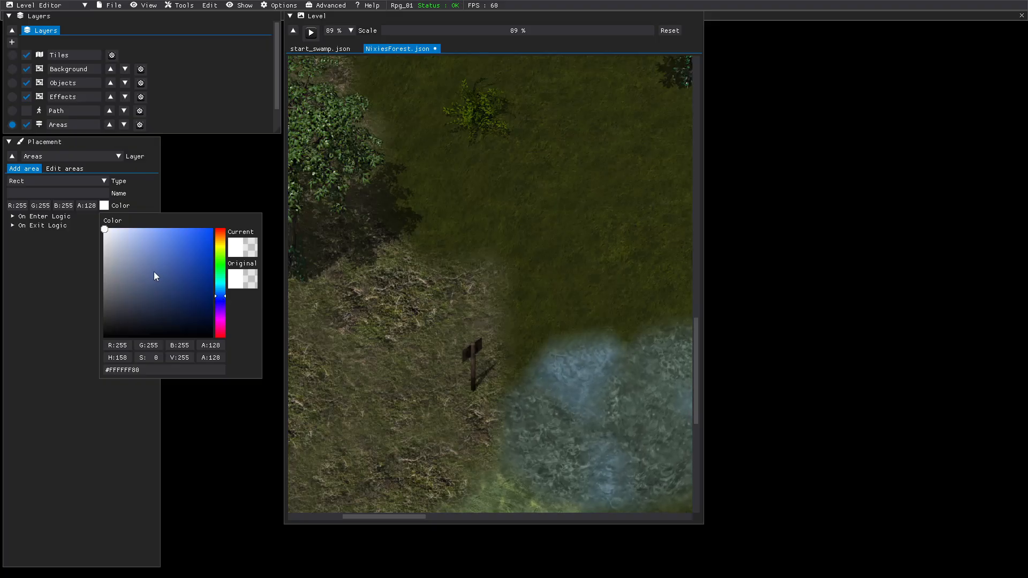
click(173, 258)
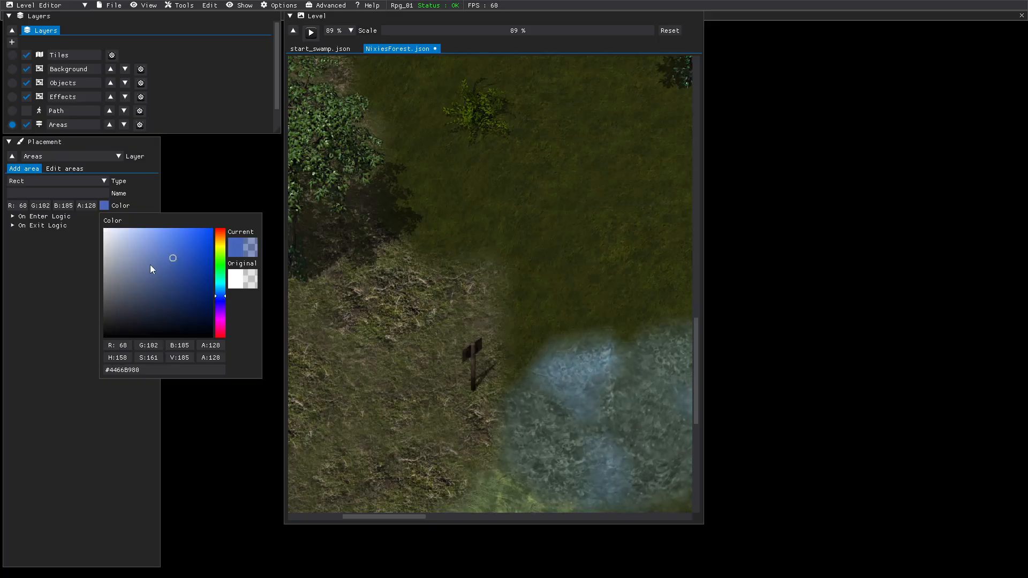
click(45, 299)
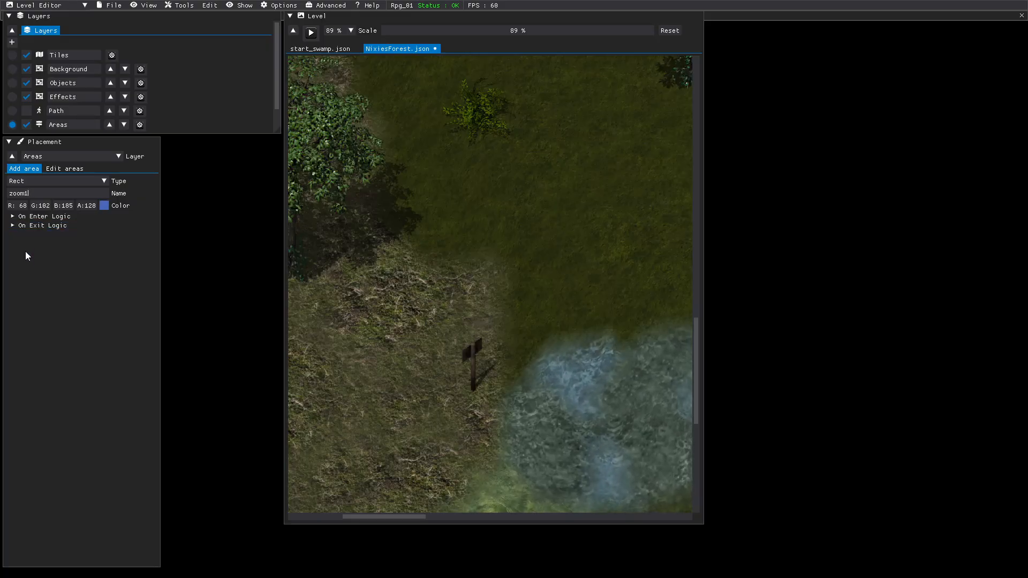
- Add an element to the area's On Enter Logic and name it zoom1
click(16, 218)
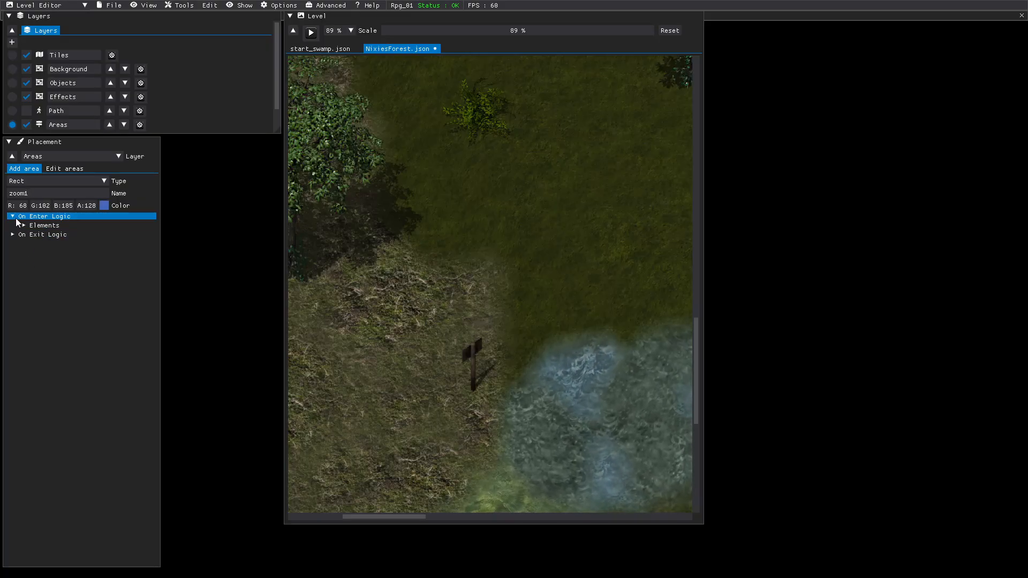
click(23, 225)
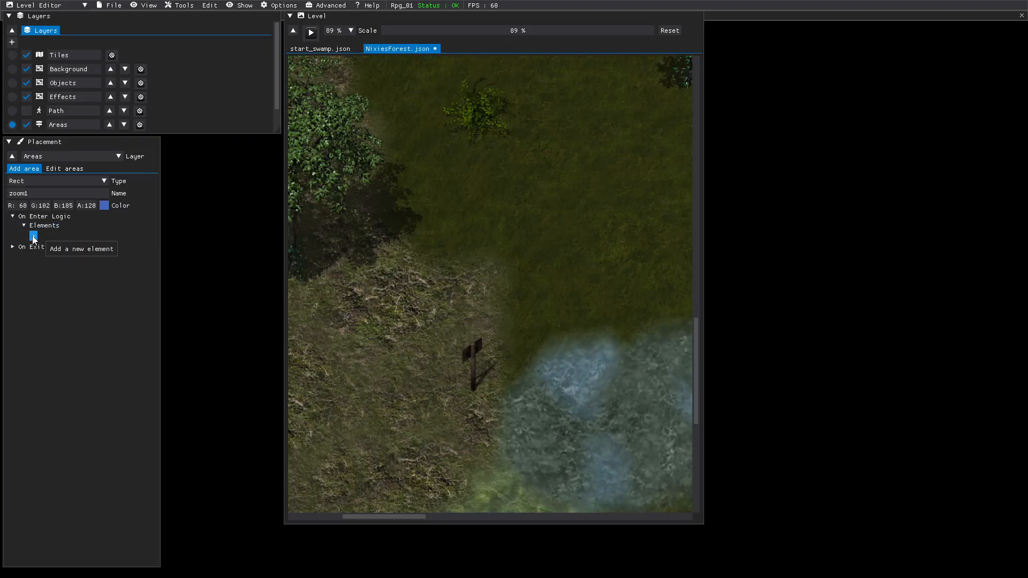
click(33, 237)
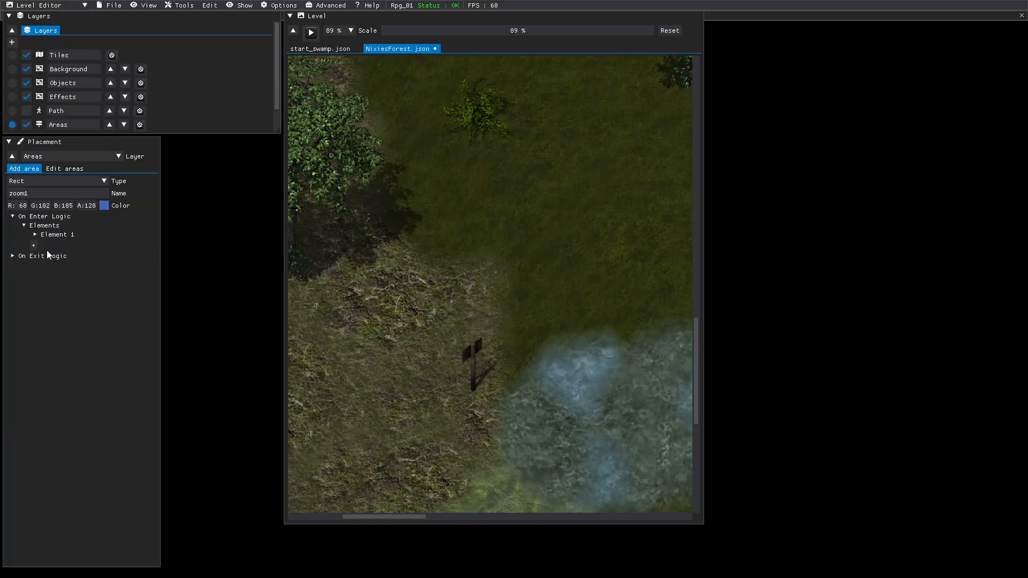
click(35, 236)
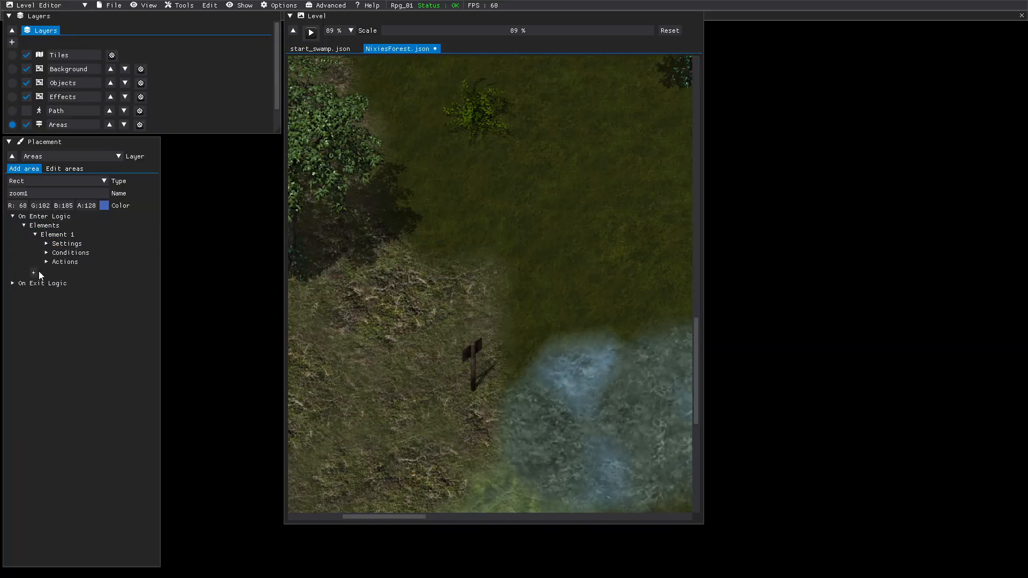
click(47, 245)
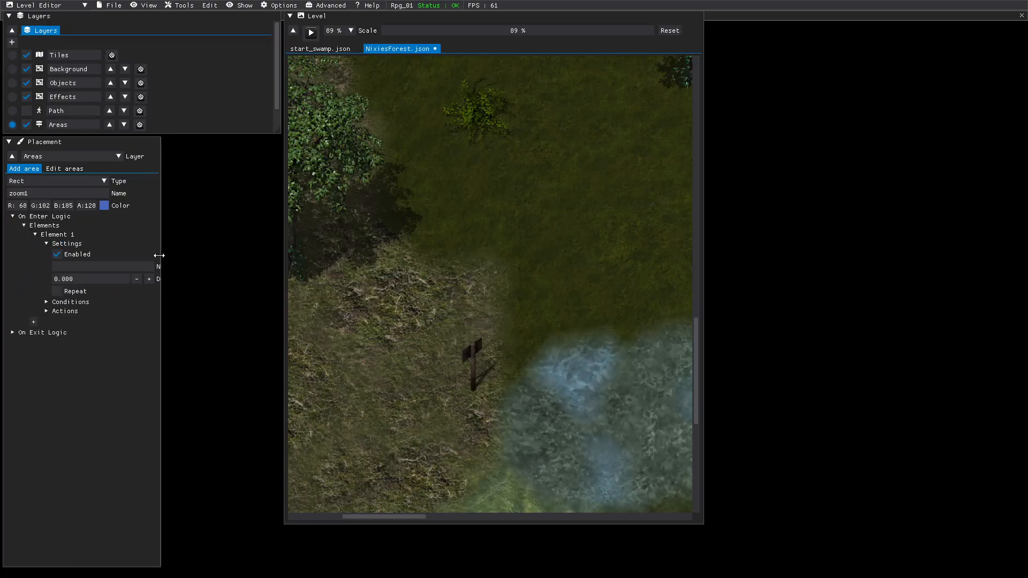
drag(160, 261, 198, 260)
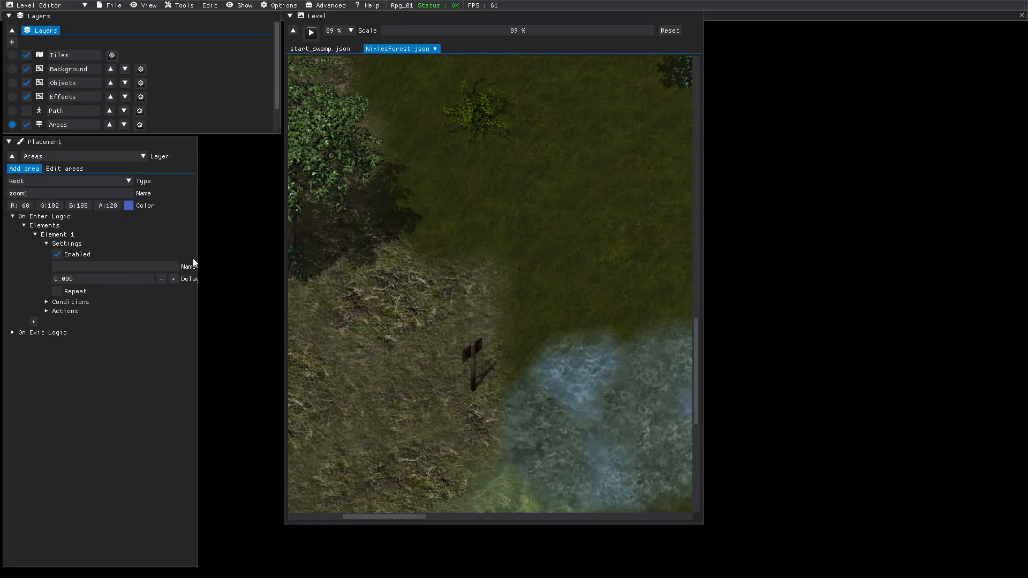
click(100, 270)
text(1)
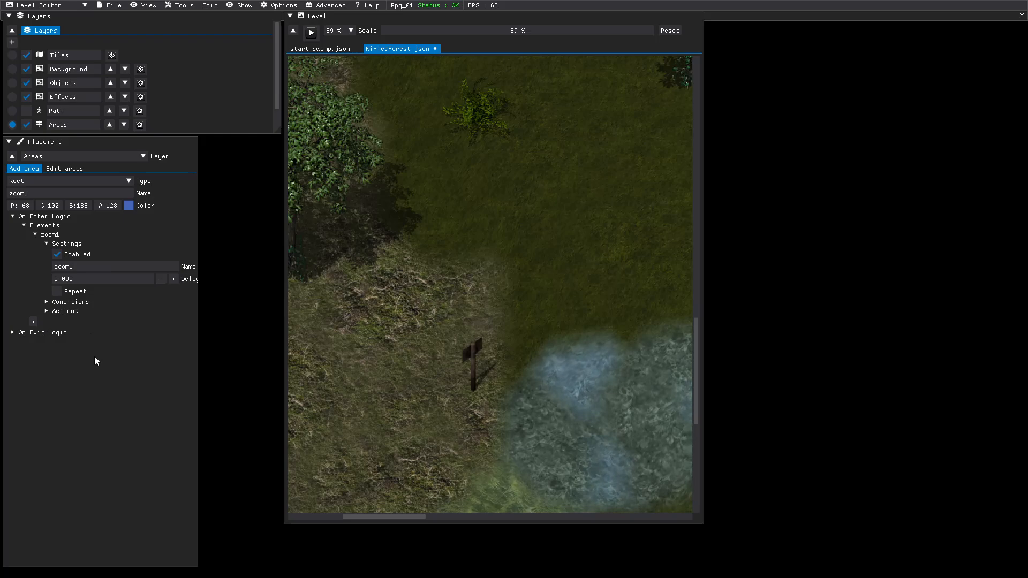
- Set the zoom1 element's delay to 0.25 seconds and enable Repeat
double_click(66, 279)
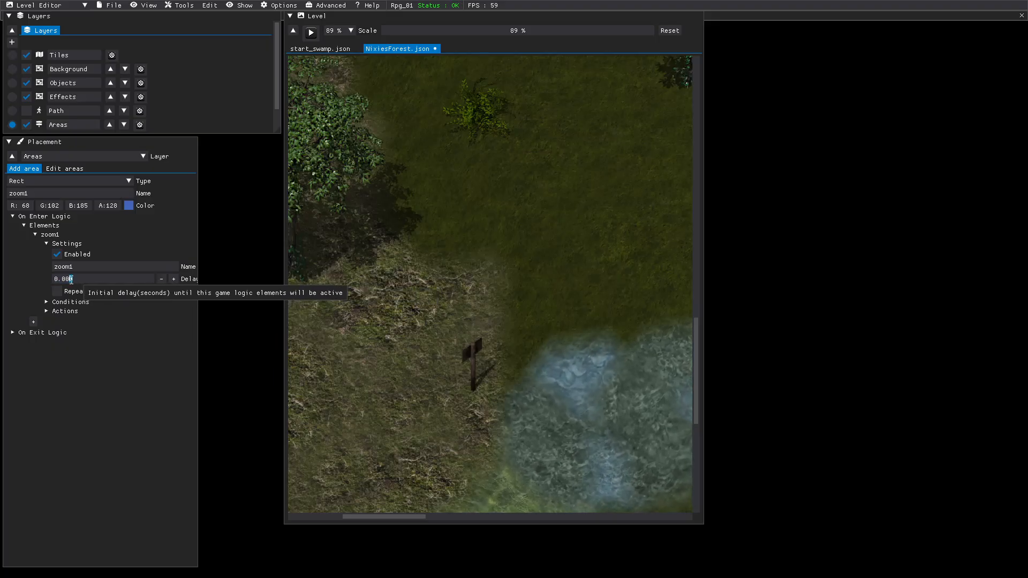
drag(65, 280, 64, 278)
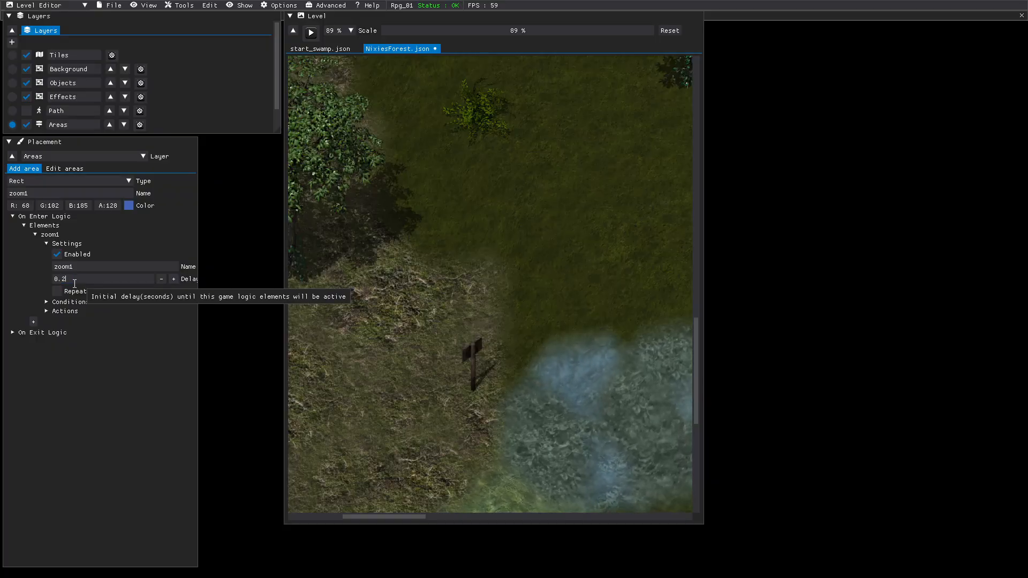
text(5)
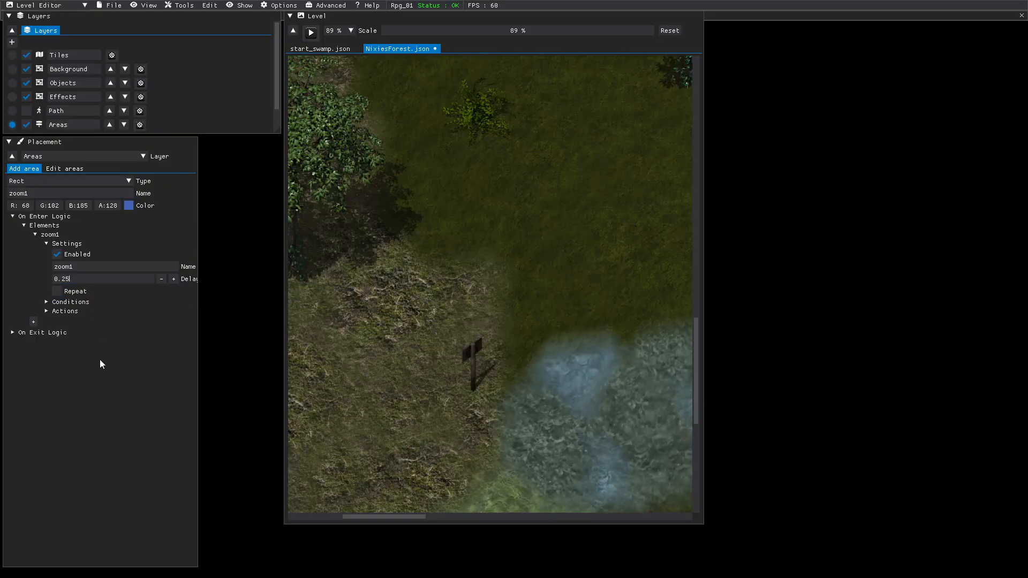
key(Return)
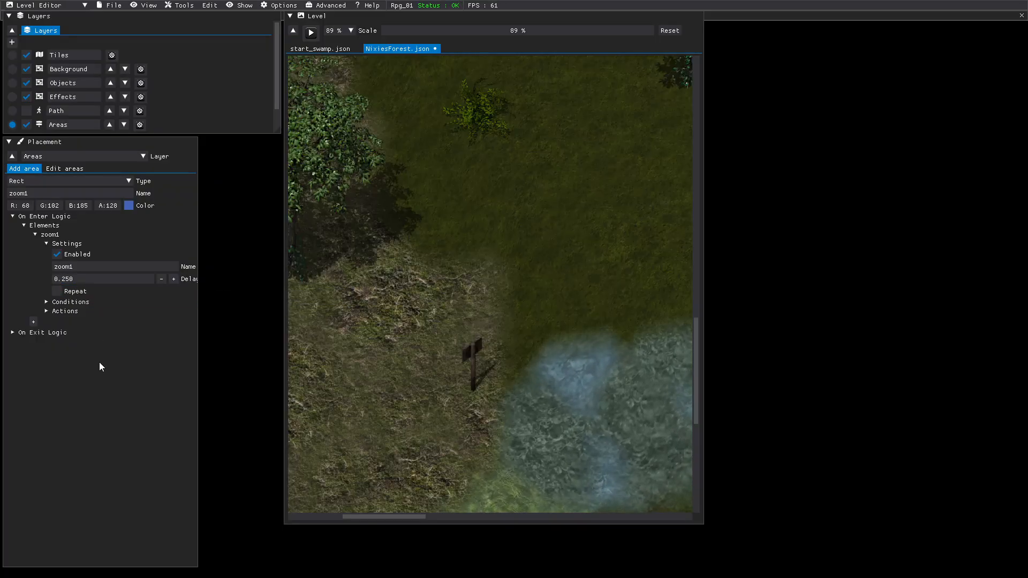
click(58, 292)
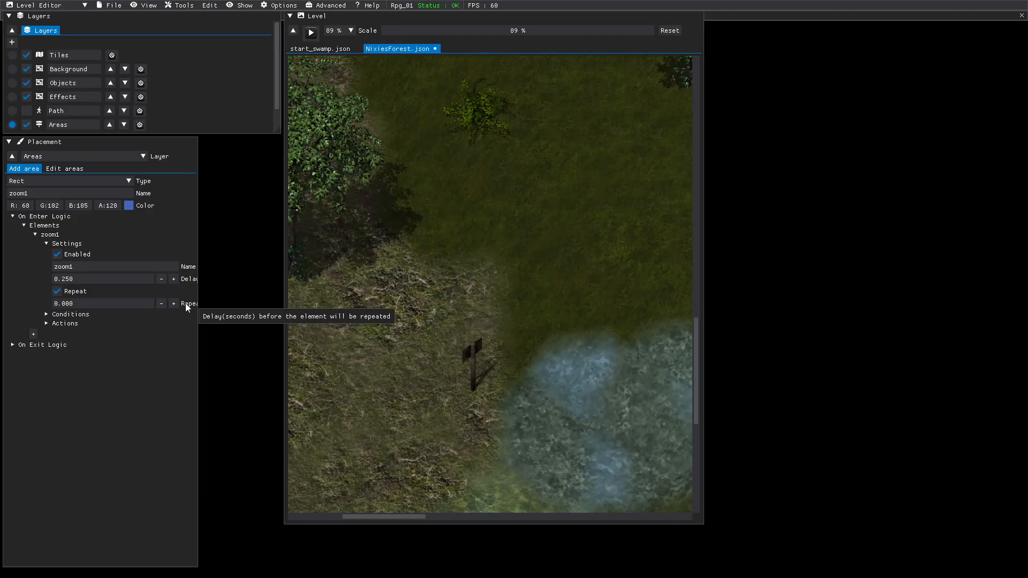
- Add an action to the zoom1 element in On Enter Logic and make its type Scale camera
click(48, 323)
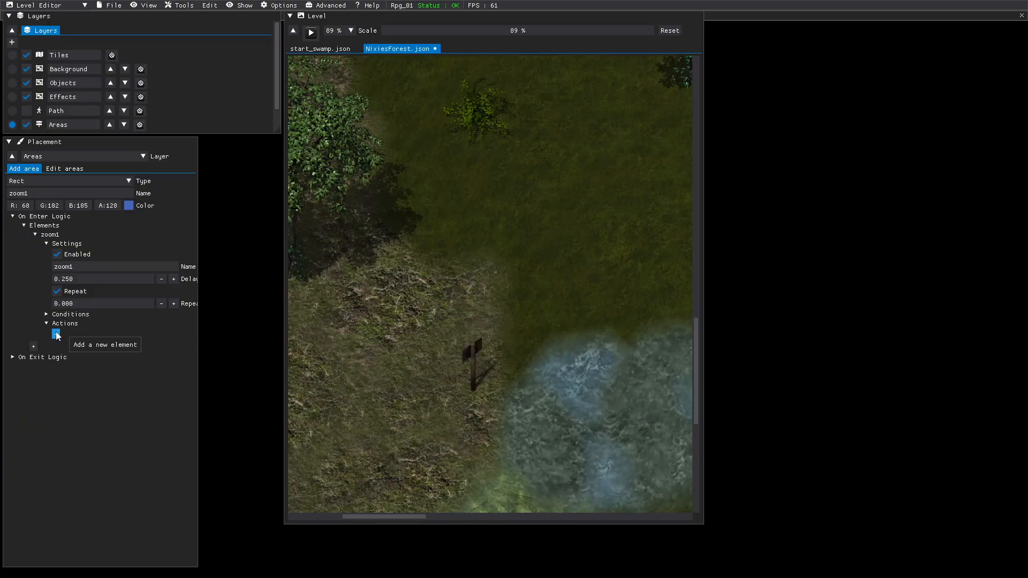
click(57, 335)
click(60, 332)
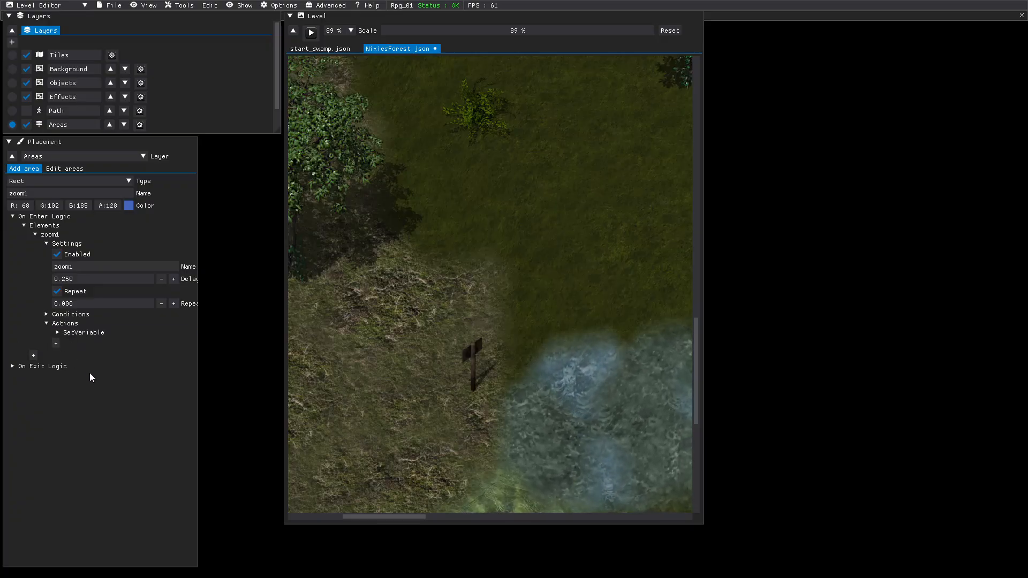
click(72, 333)
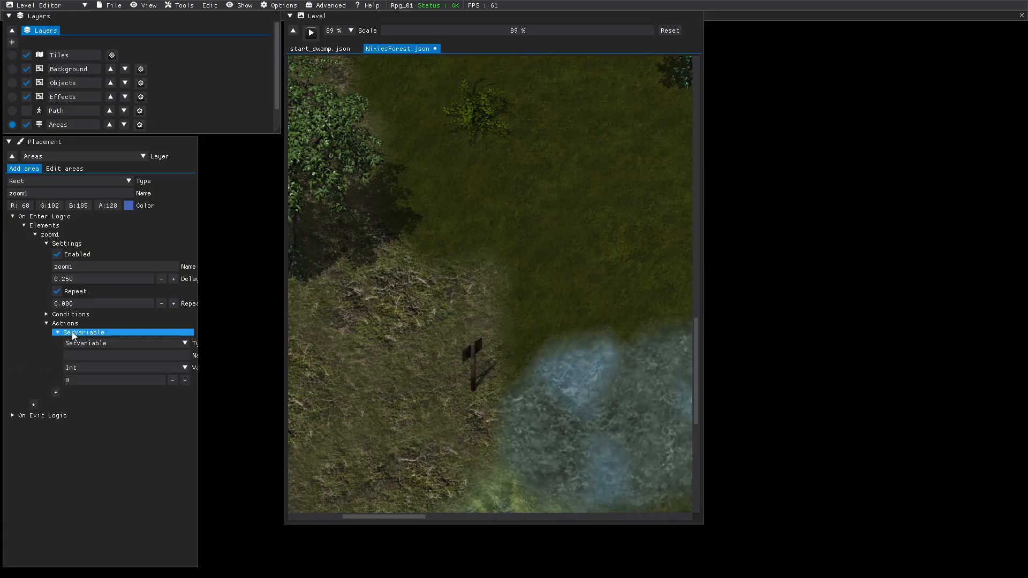
click(185, 343)
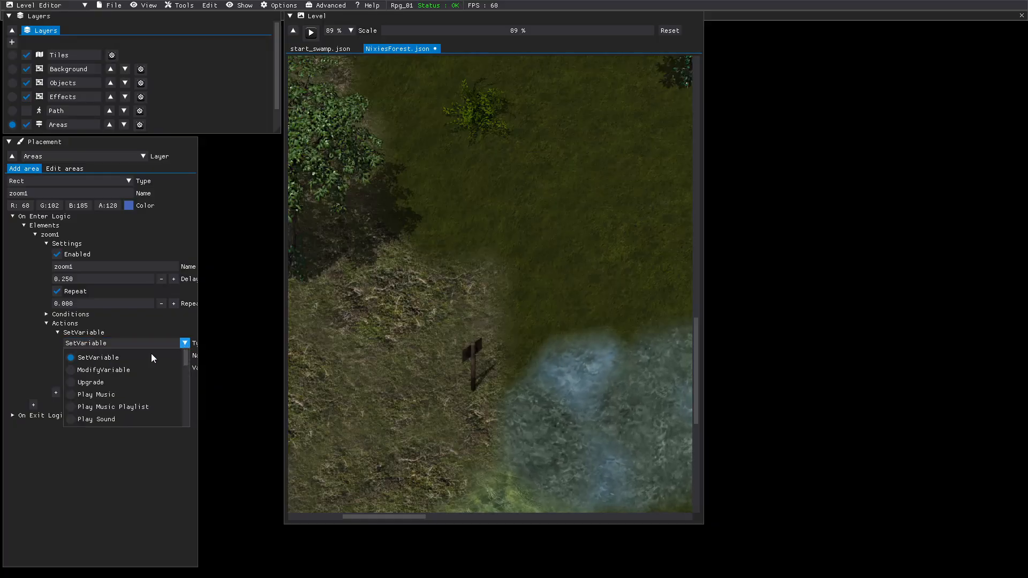
scroll(122, 376, down, 5)
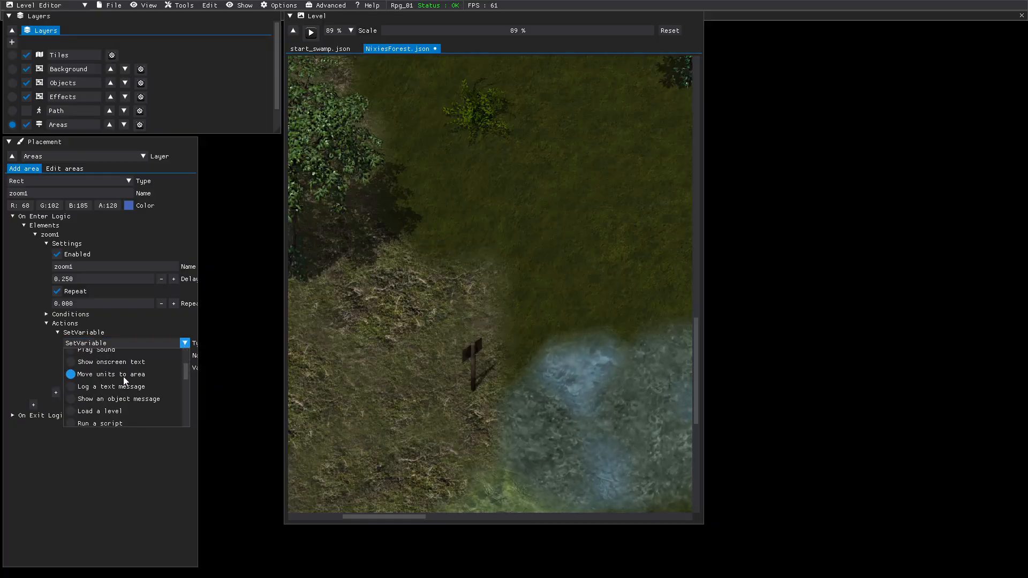
scroll(123, 378, down, 1)
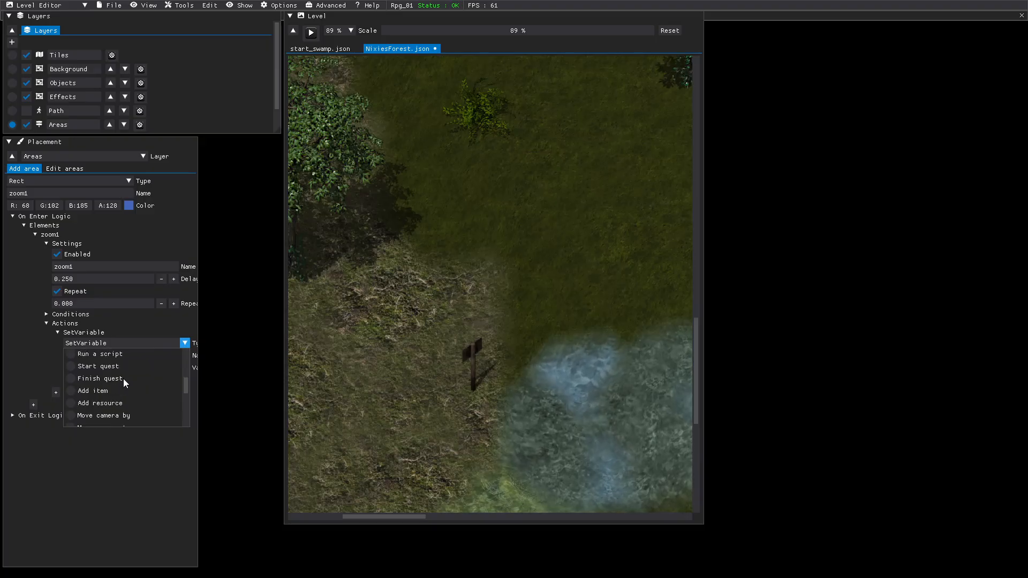
scroll(123, 378, down, 1)
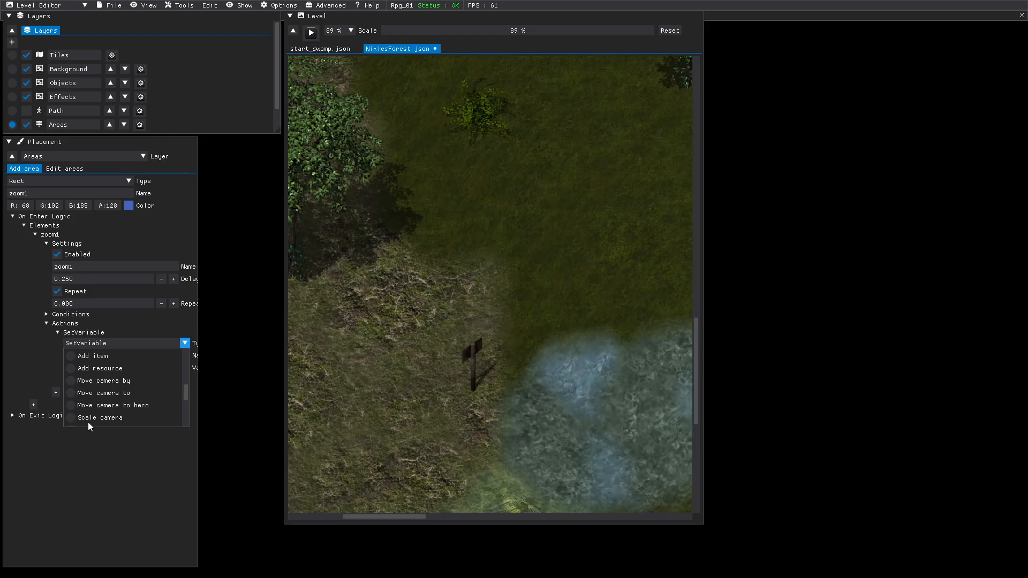
scroll(100, 408, down, 1)
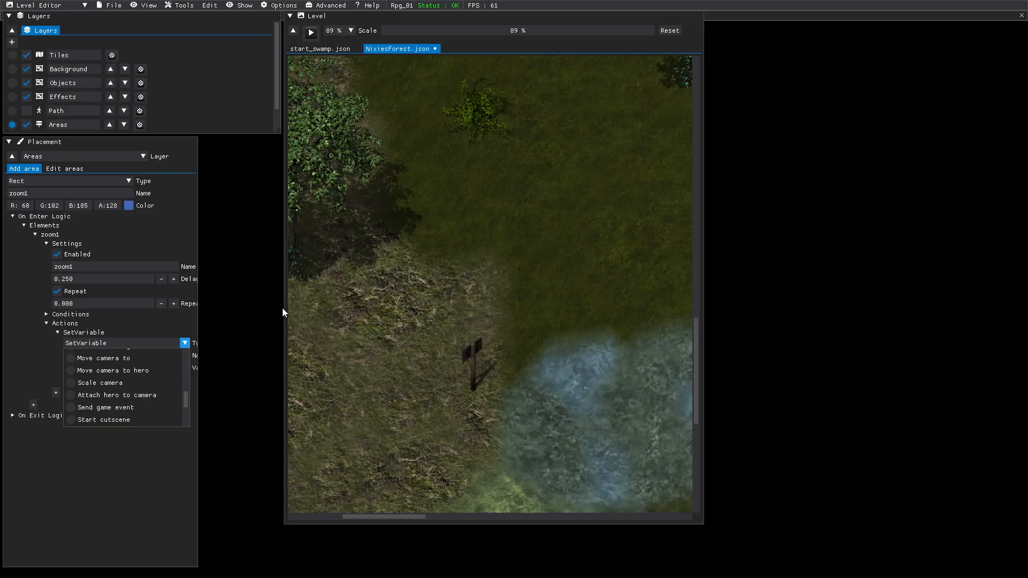
click(72, 383)
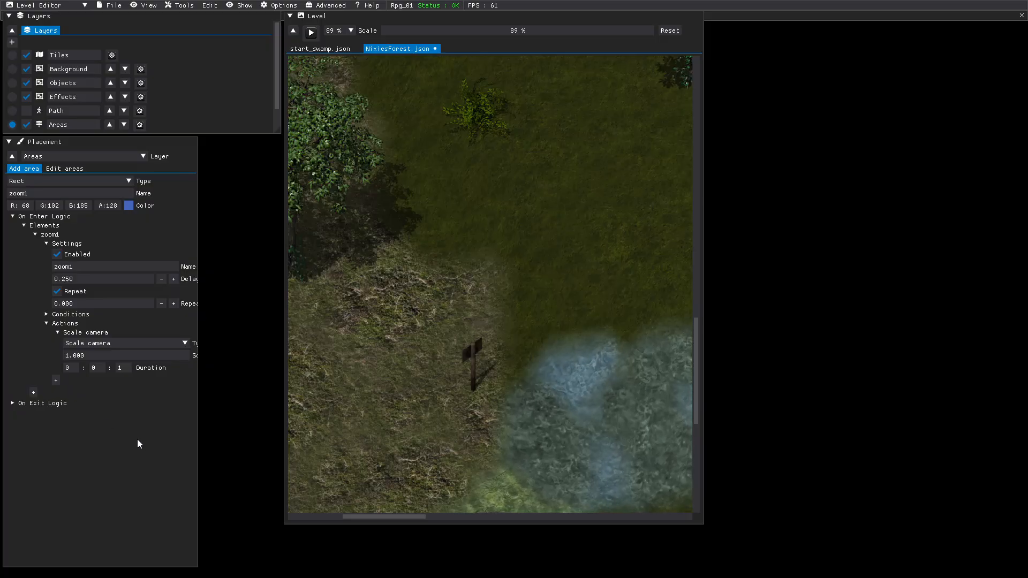
- Set the target camera scale of the zoom1 element's Scale camera action to 0.25
click(89, 357)
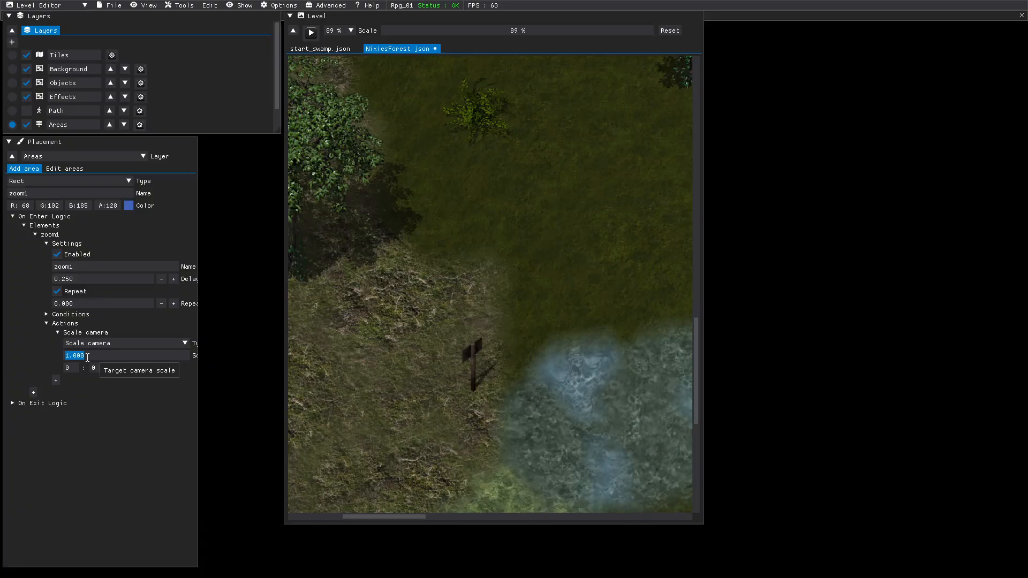
text(.2)
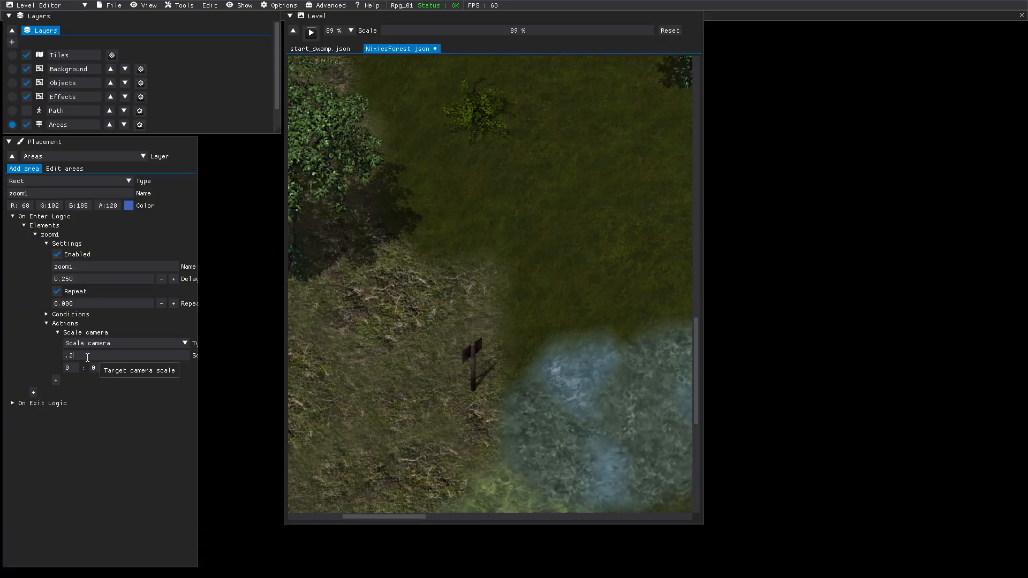
text(5)
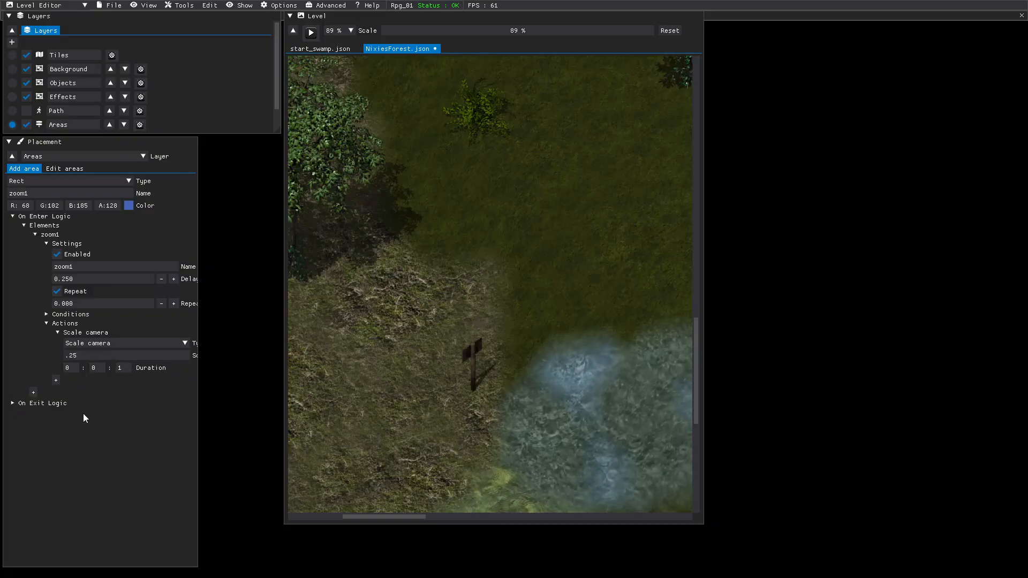
key(Return)
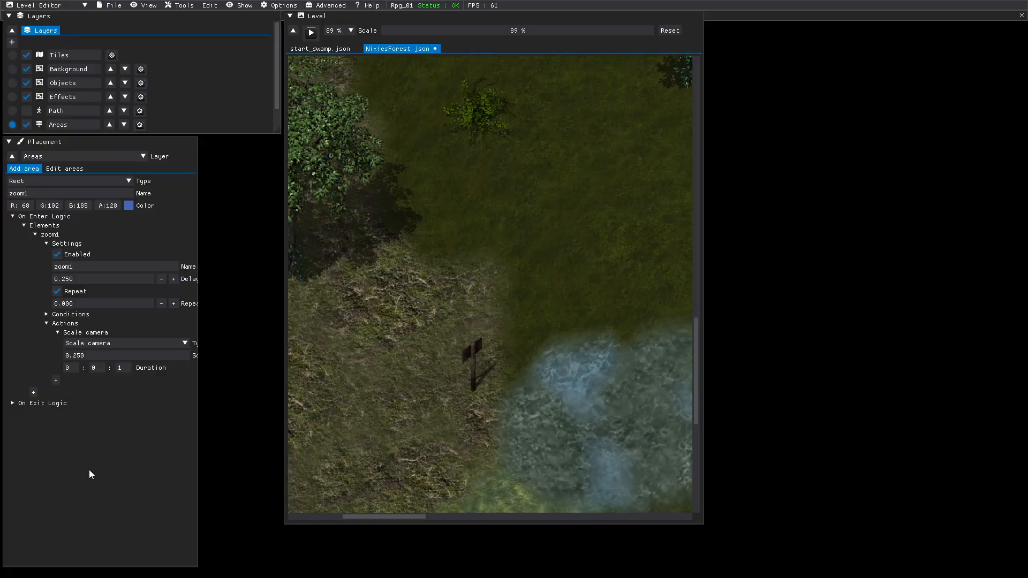
- Add an element named zoomback to the area's On Exit Logic, with Repeat enabled
click(11, 407)
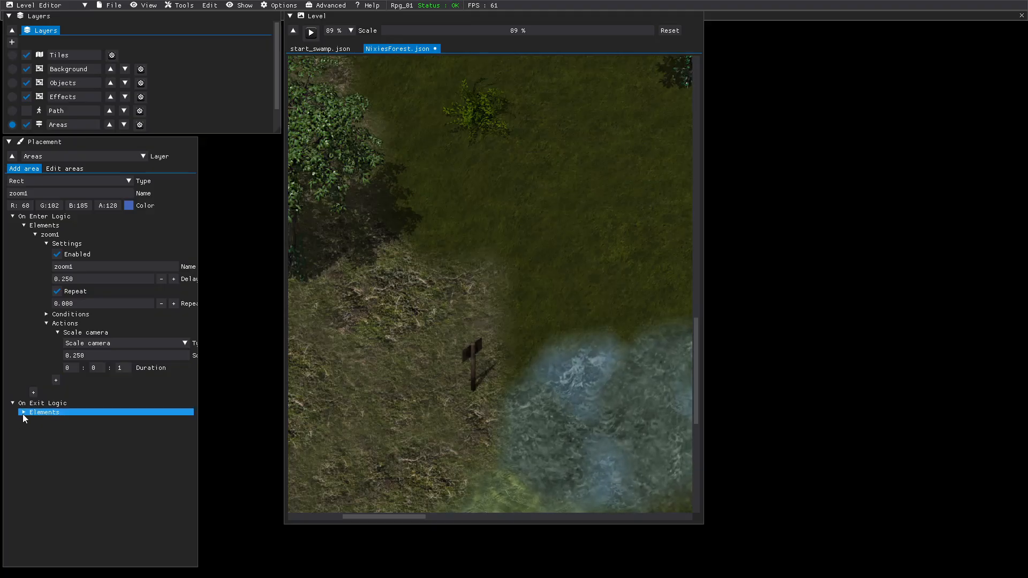
click(22, 413)
click(32, 422)
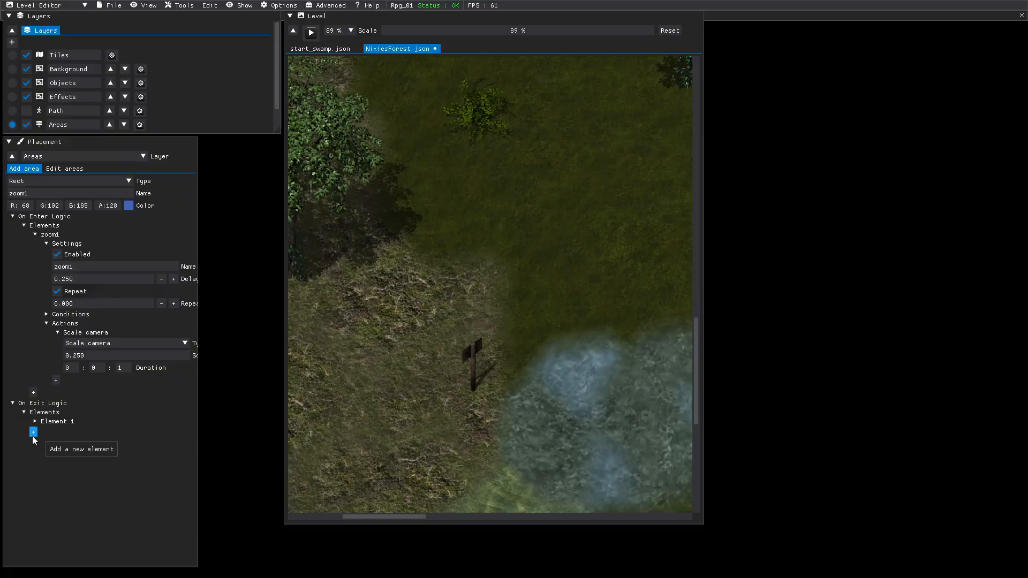
click(46, 423)
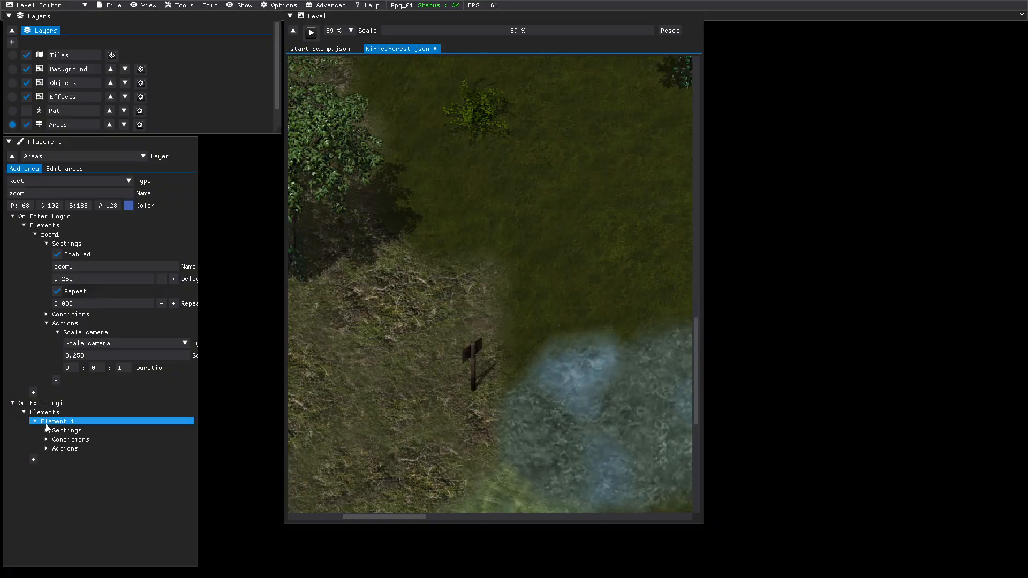
click(56, 430)
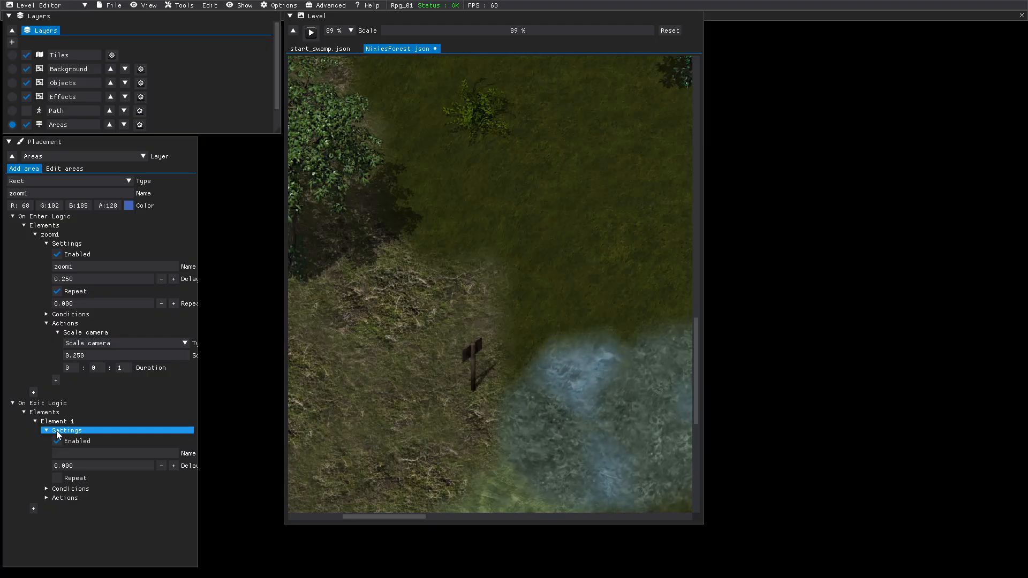
click(57, 479)
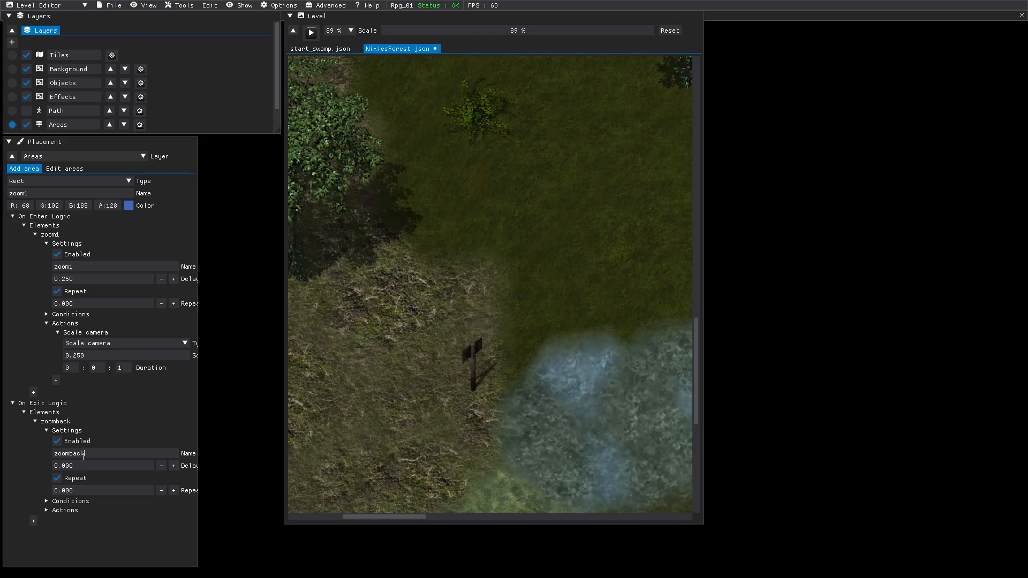
click(81, 491)
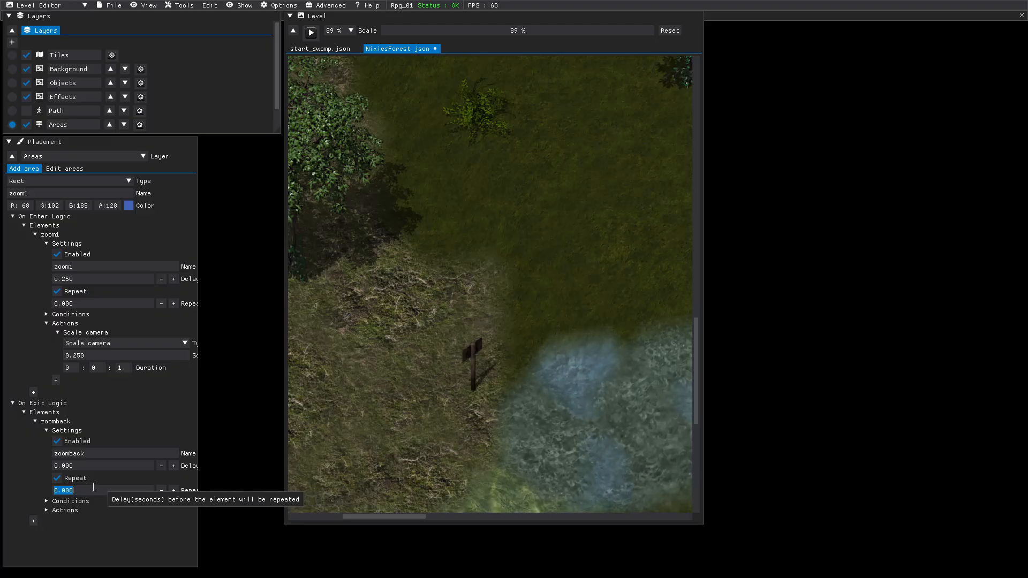
click(79, 529)
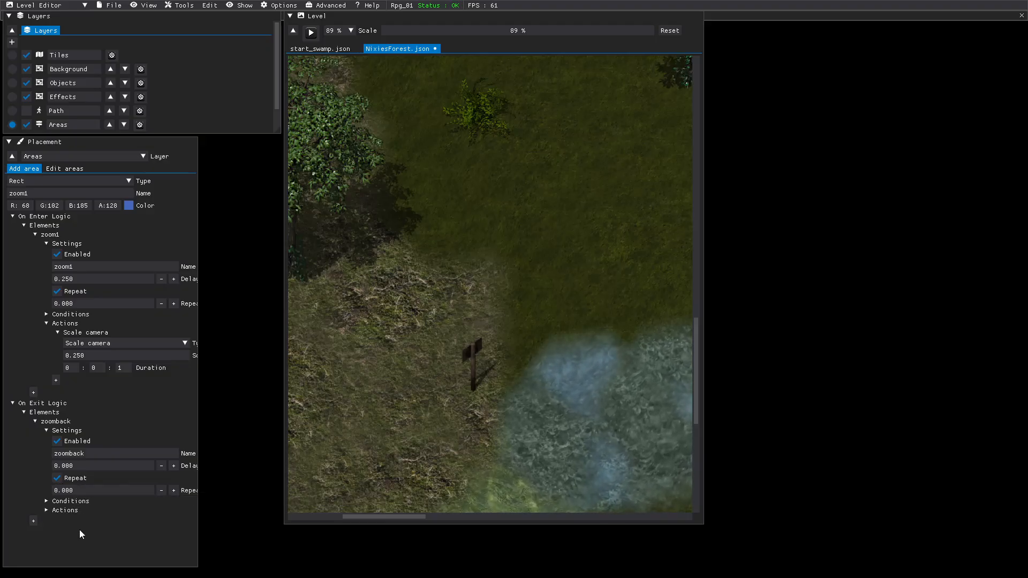
click(55, 512)
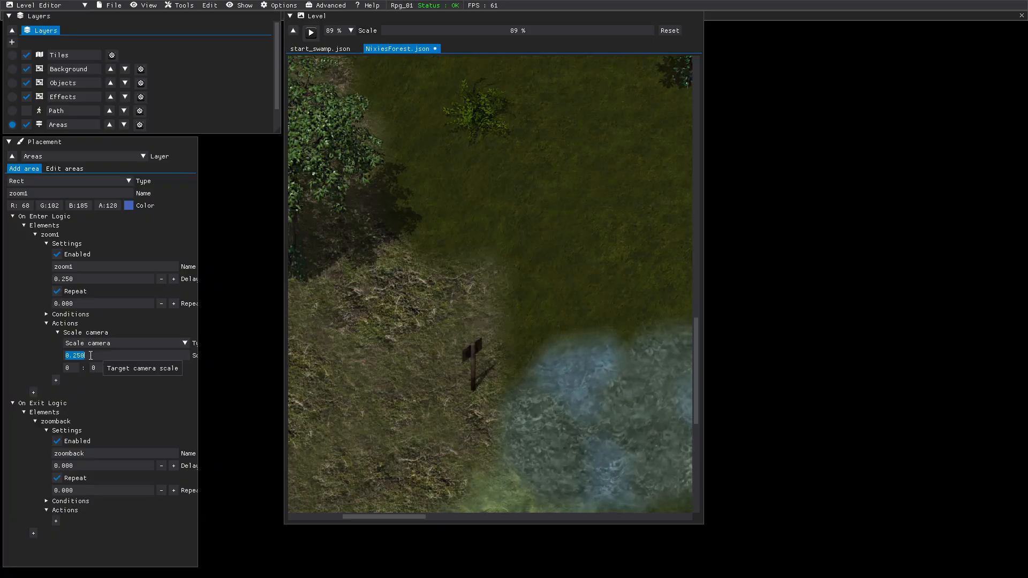
- Set the camera scale in the zoom1 element's Scale camera action to 0.5
drag(91, 355, 75, 353)
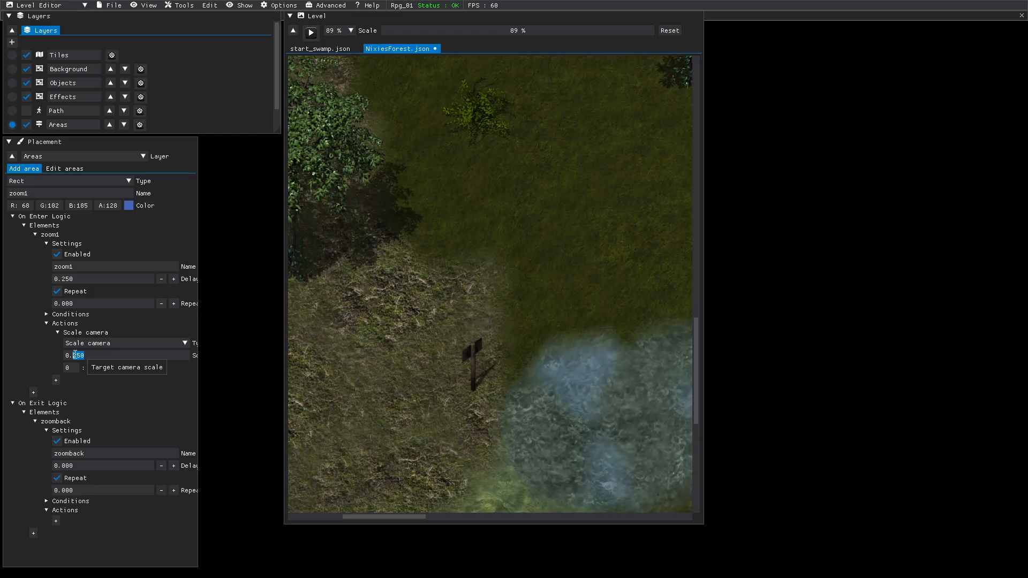
text(5)
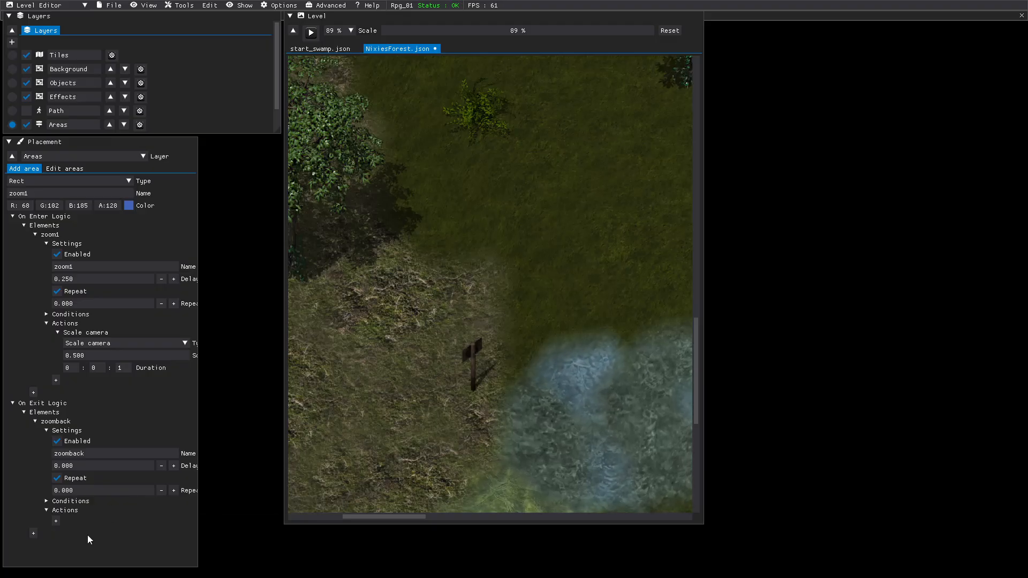
- Add a Scale camera action with a scale of 1.25 to the zoomback element and save the level
click(55, 521)
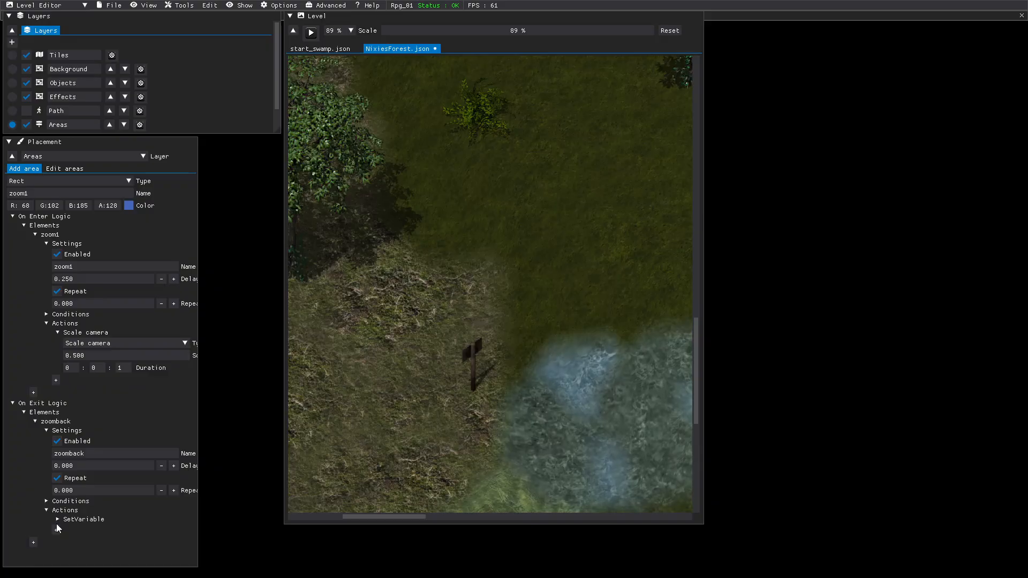
click(57, 521)
scroll(103, 537, down, 1)
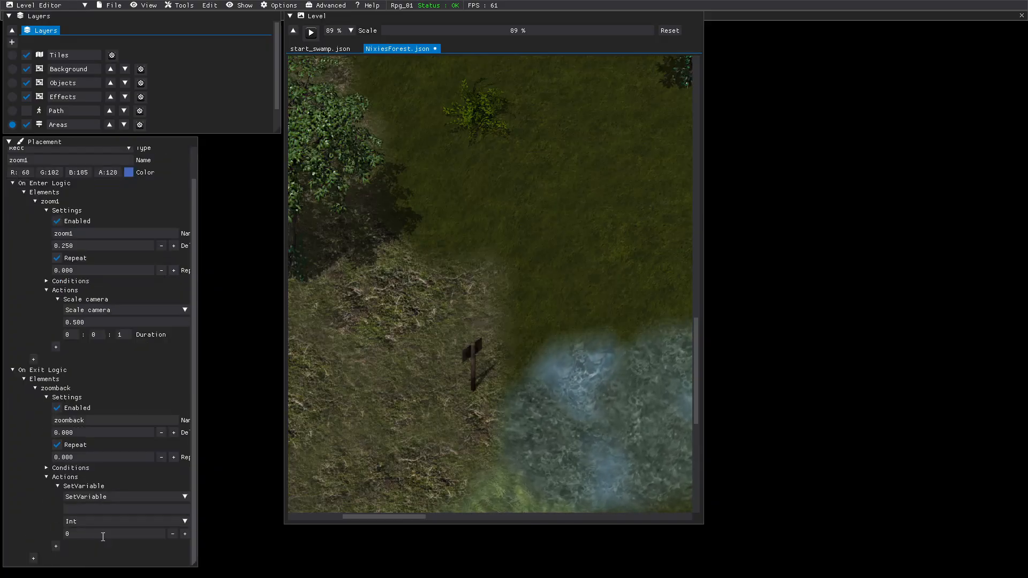
click(105, 498)
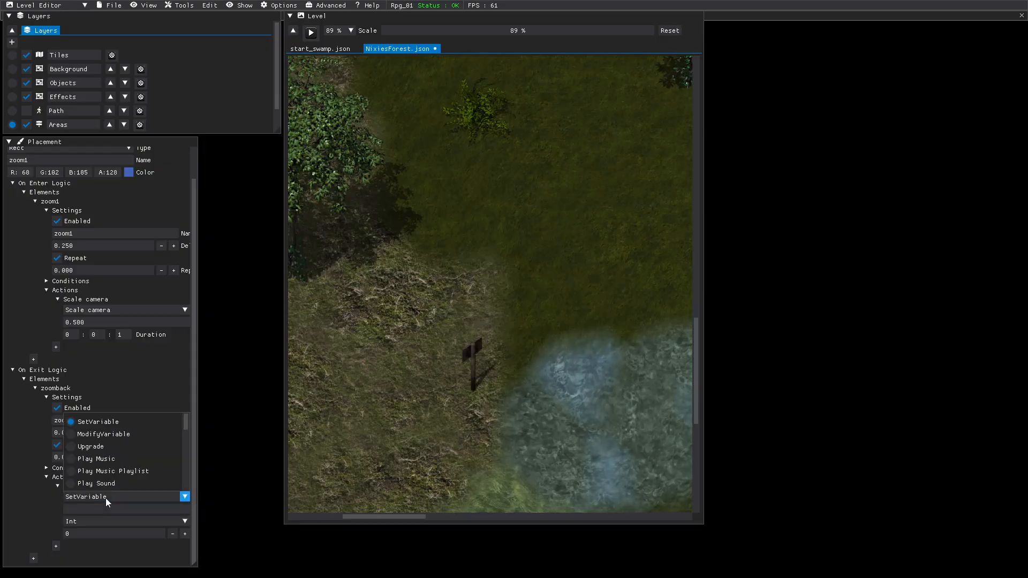
scroll(105, 455, down, 5)
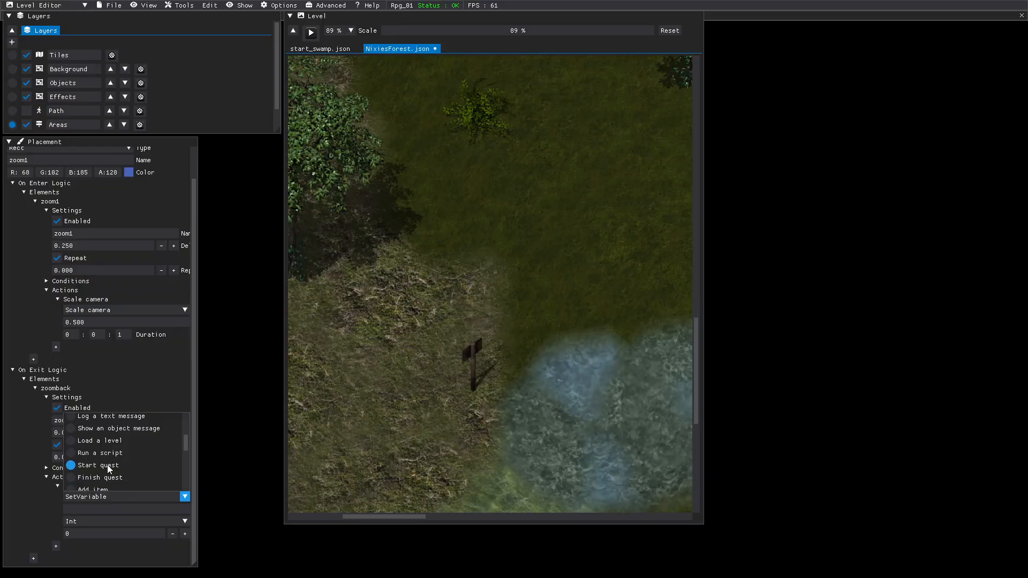
scroll(107, 465, down, 3)
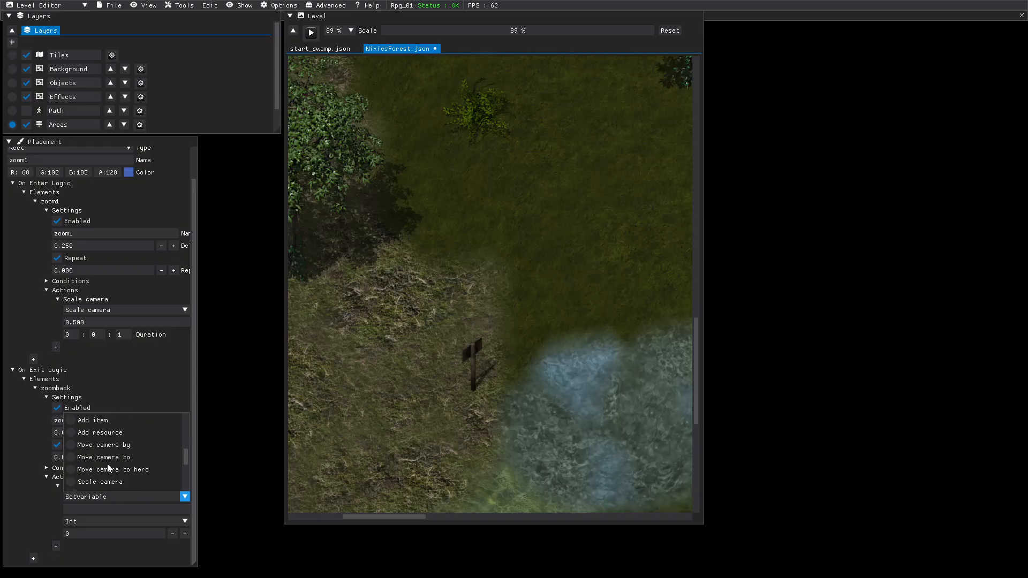
scroll(107, 469, down, 1)
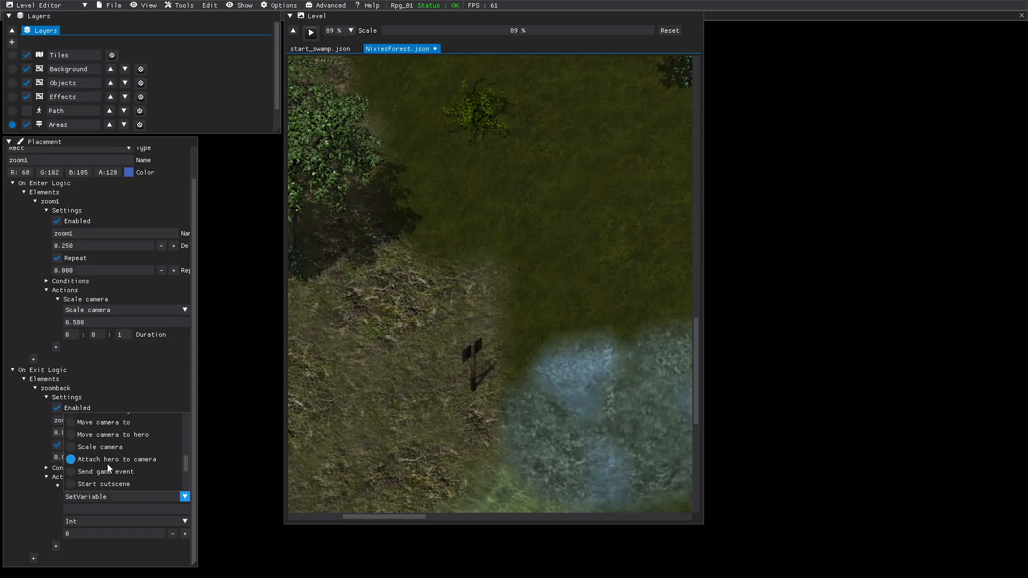
click(72, 447)
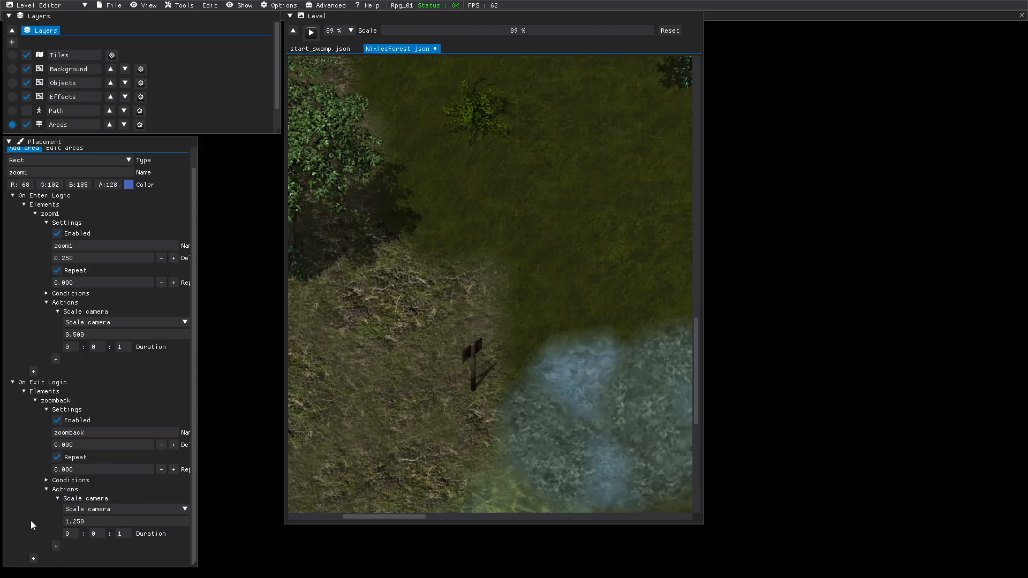
click(111, 5)
click(114, 59)
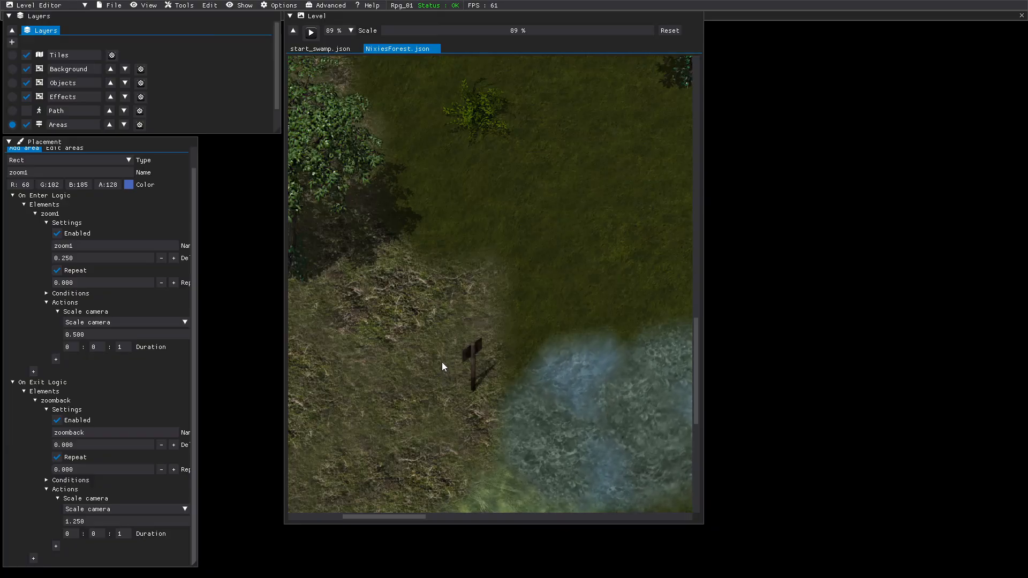
- Draw the zoom1 rectangle over the signpost's lower part, and save and run the level
drag(435, 349, 507, 410)
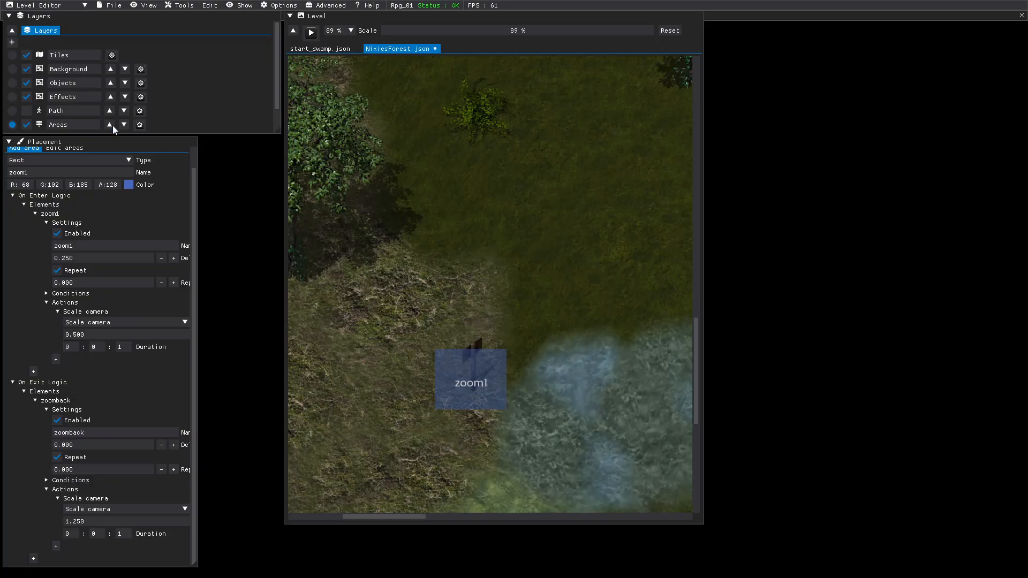
click(110, 9)
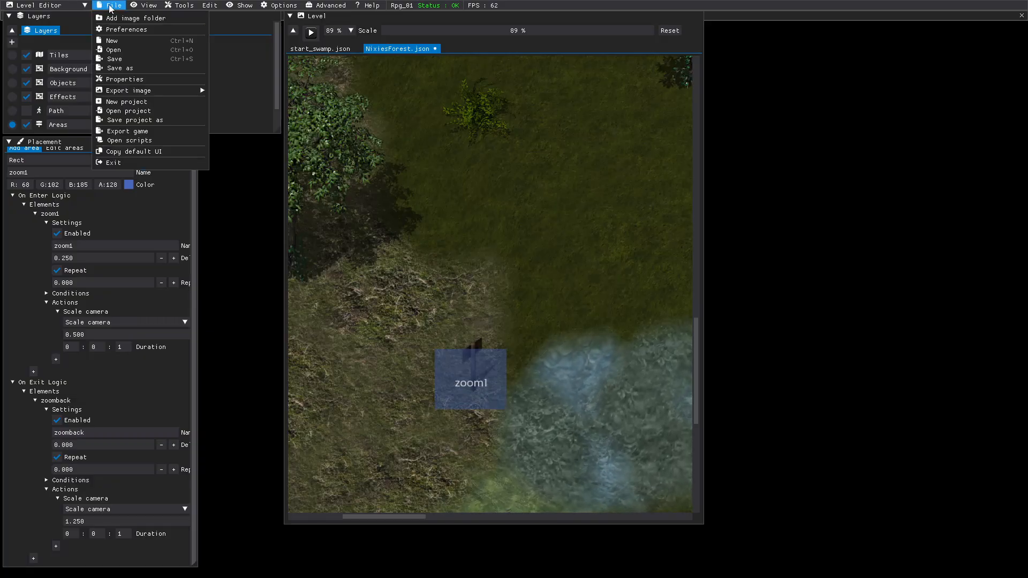
click(115, 59)
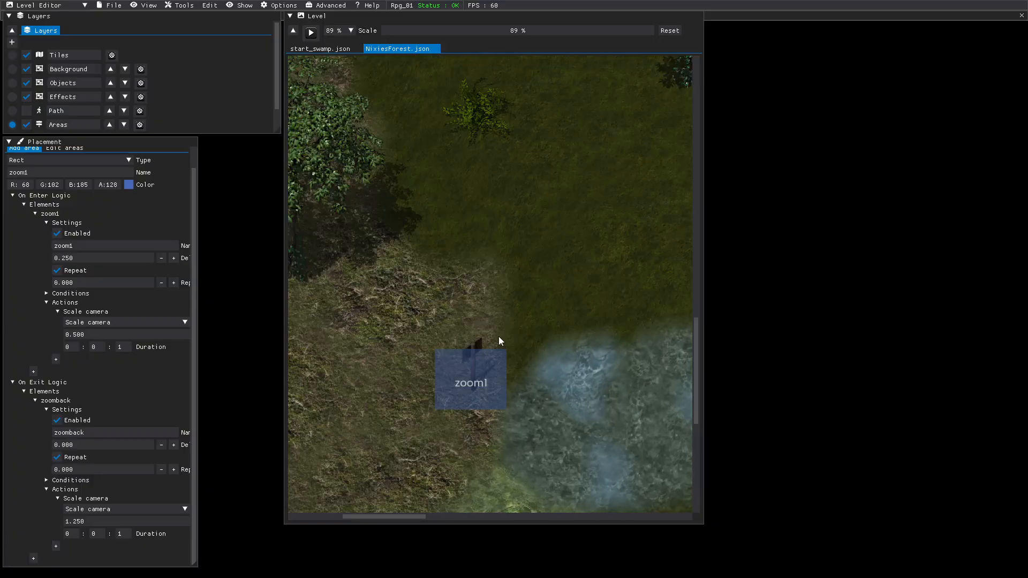
click(311, 33)
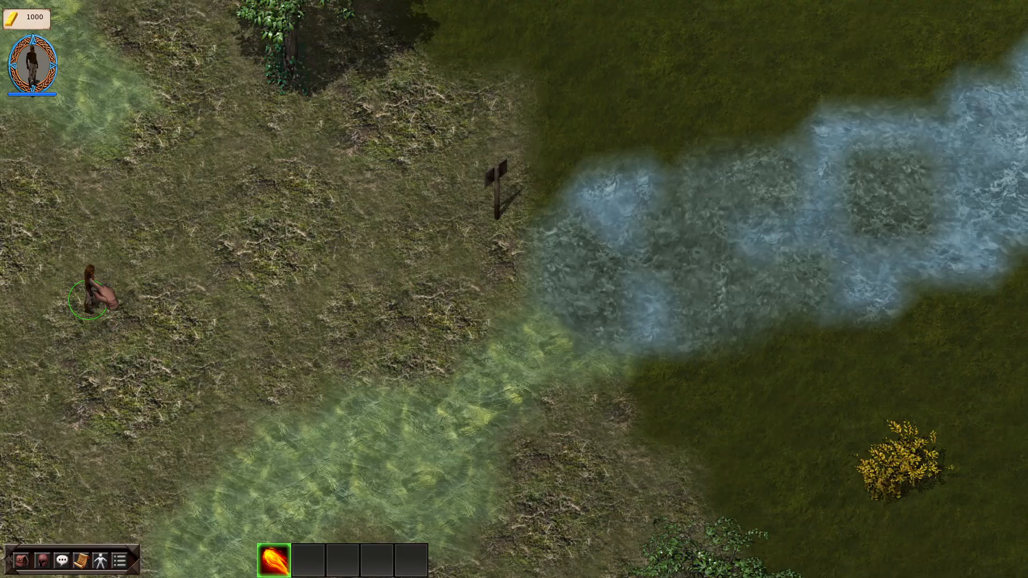
- Walk the character east to the signpost and out of the zoom1 area to check the camera scaling
click(191, 275)
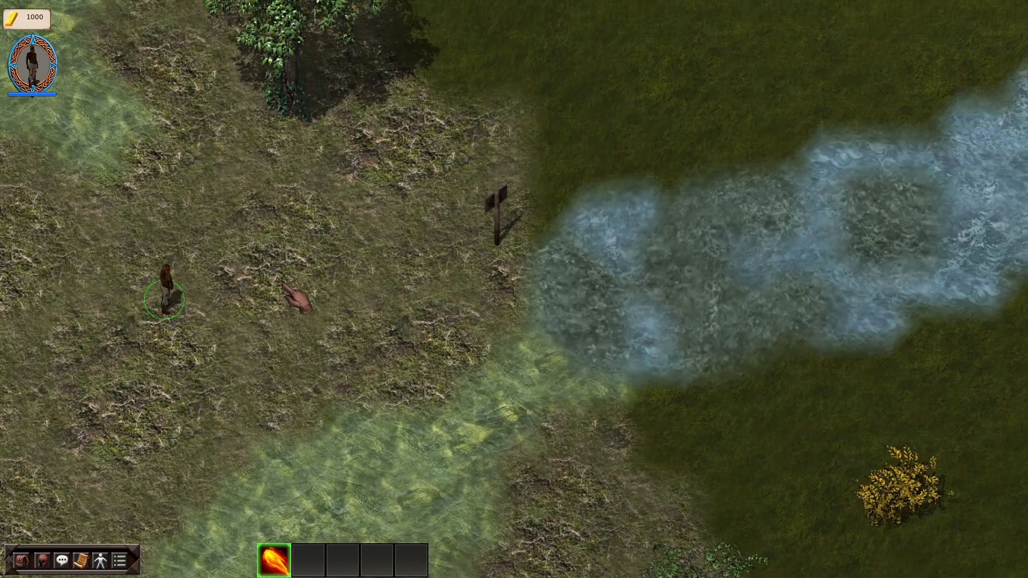
click(292, 290)
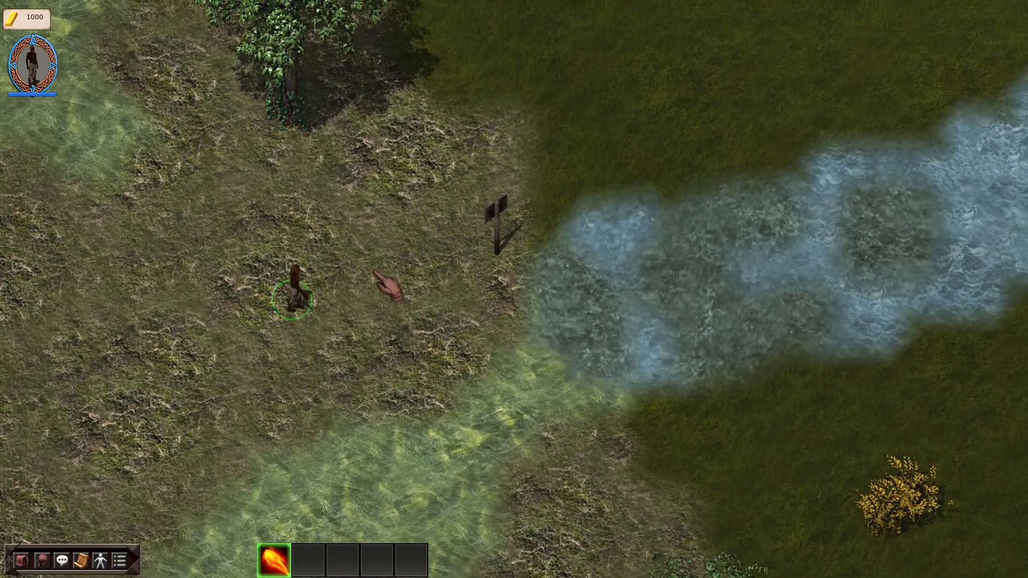
click(412, 276)
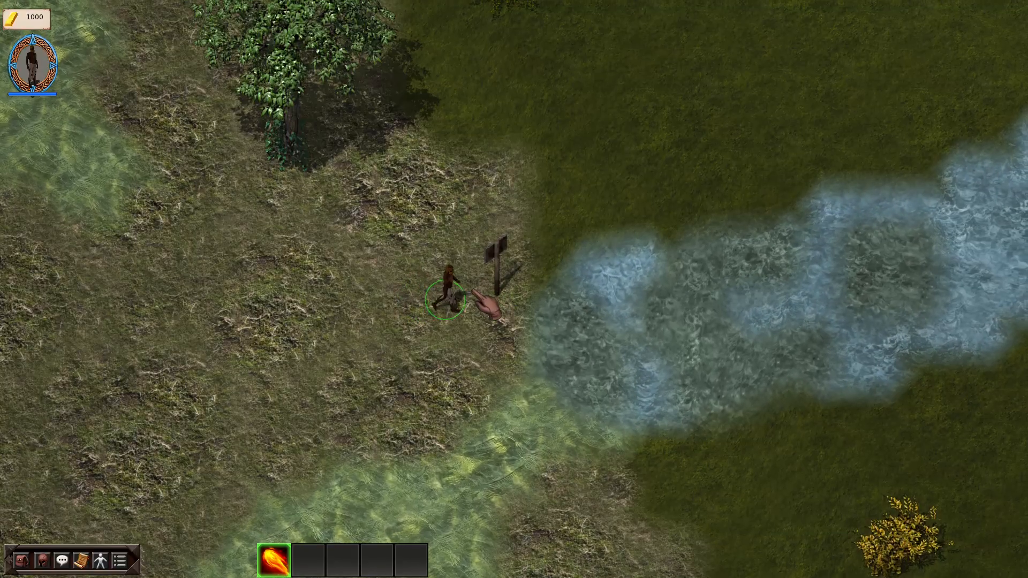
scroll(461, 327, down, 6)
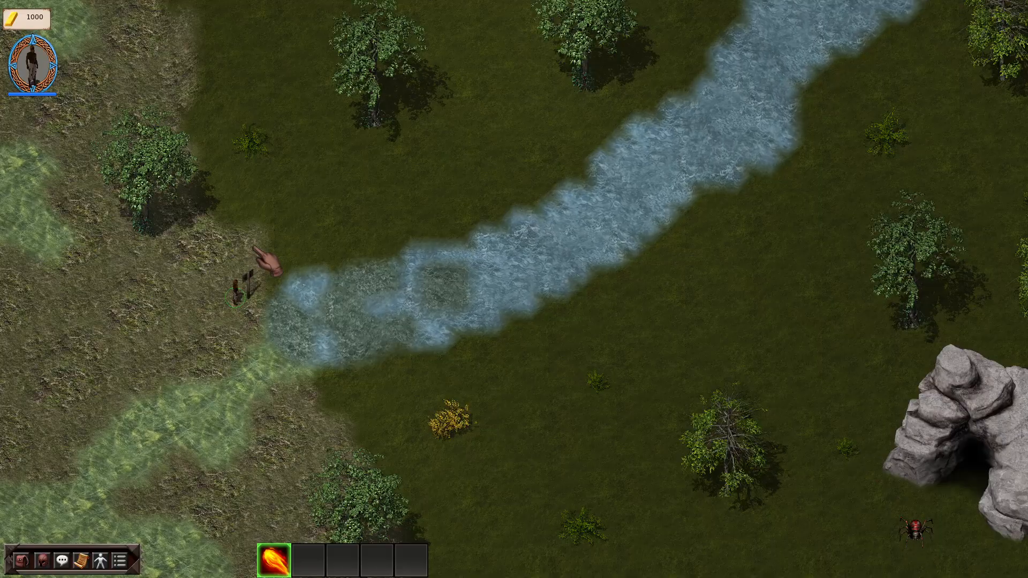
scroll(254, 248, up, 5)
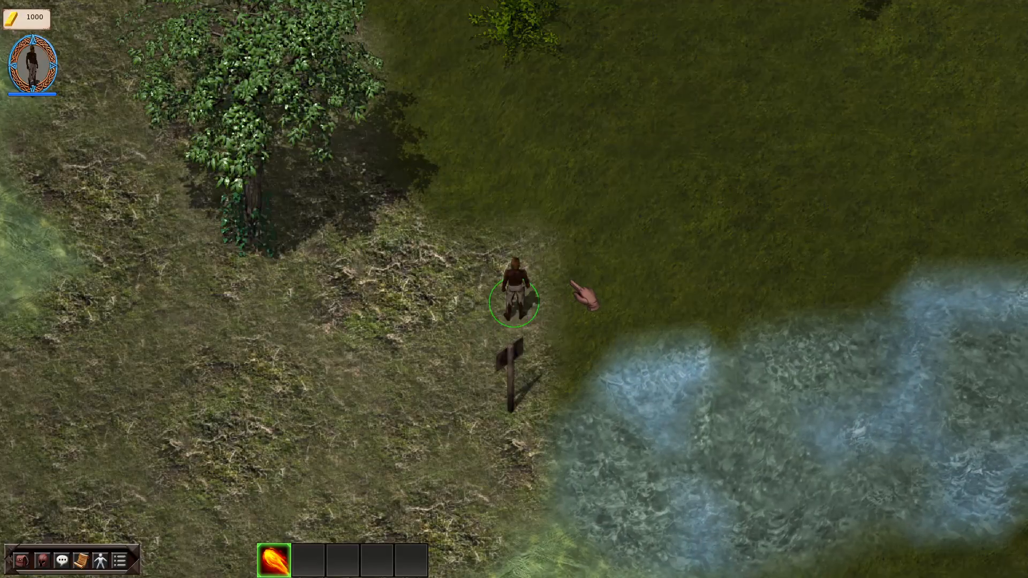
- Walk the character away from the signpost and through the zoom1 area once more, ending the play test
click(355, 323)
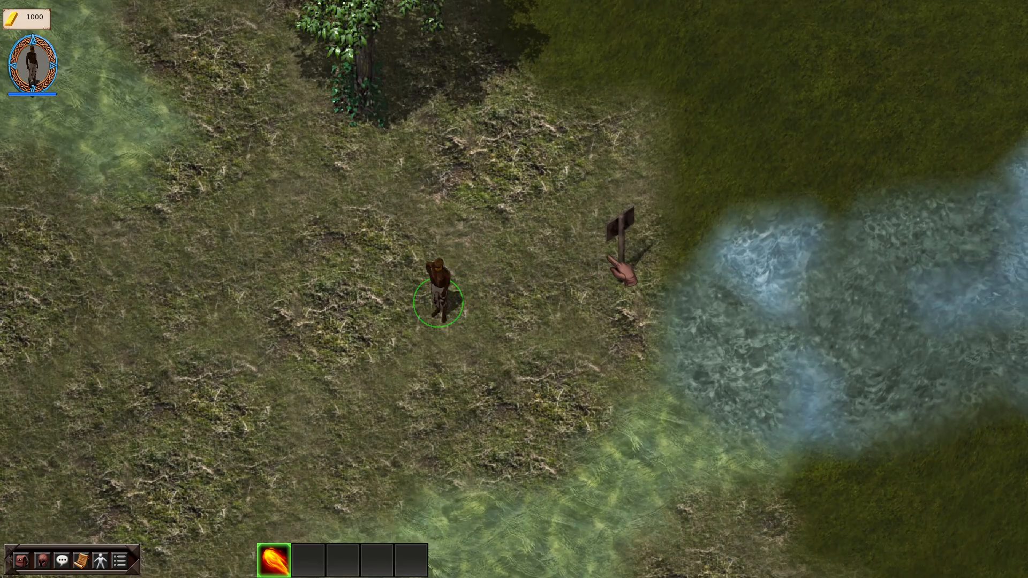
click(610, 259)
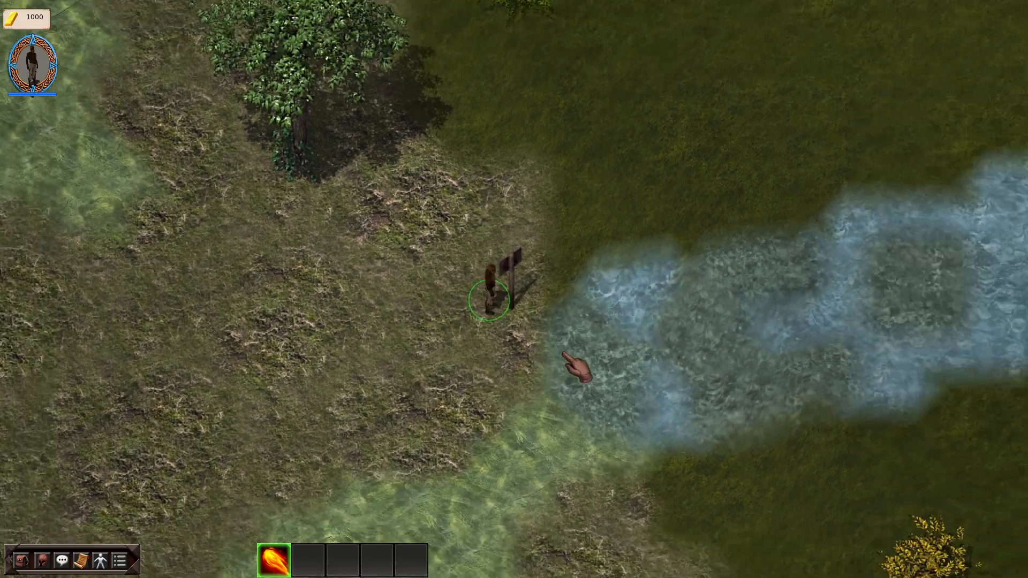
scroll(562, 352, down, 5)
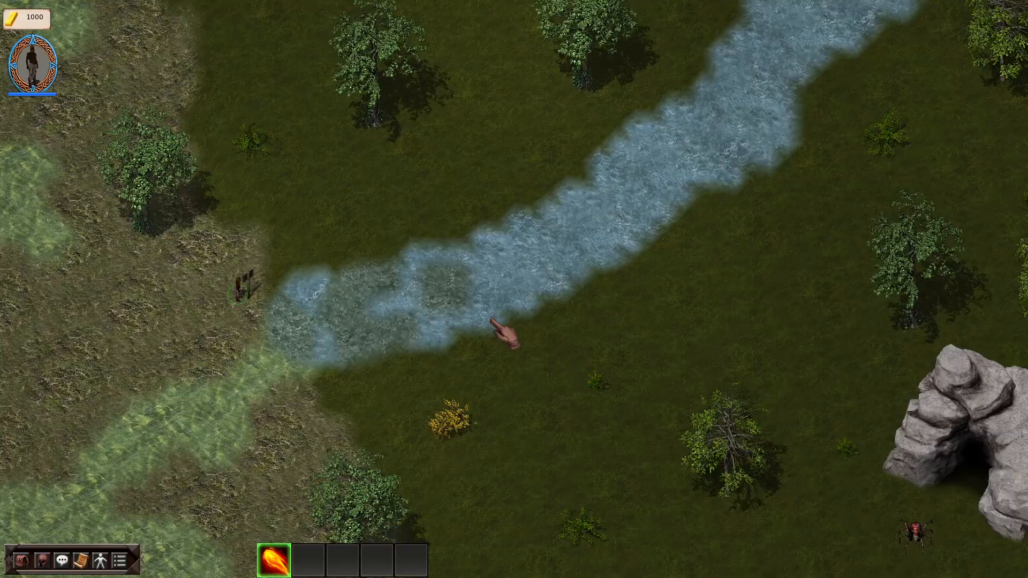
scroll(247, 273, up, 5)
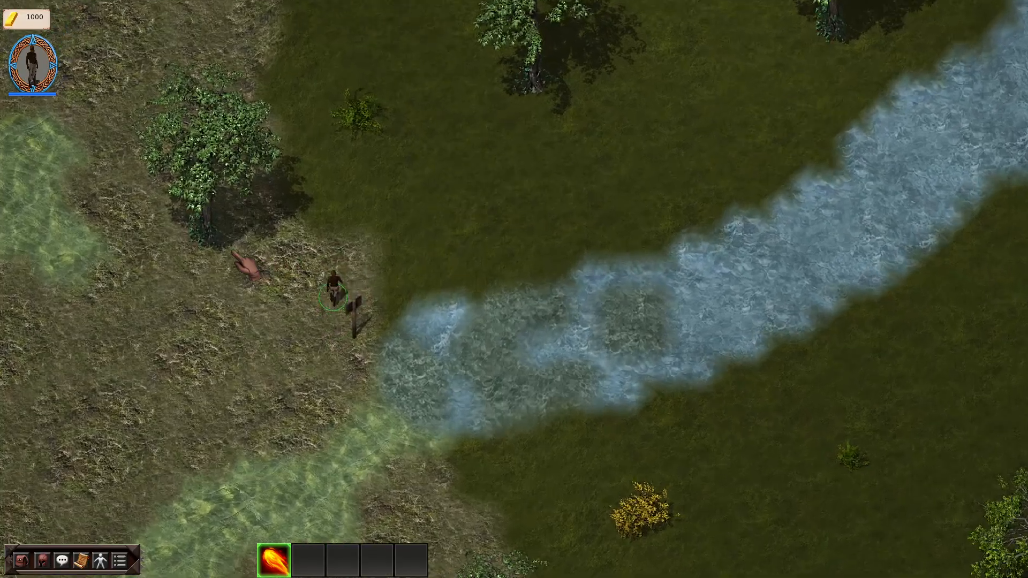
scroll(224, 366, up, 1)
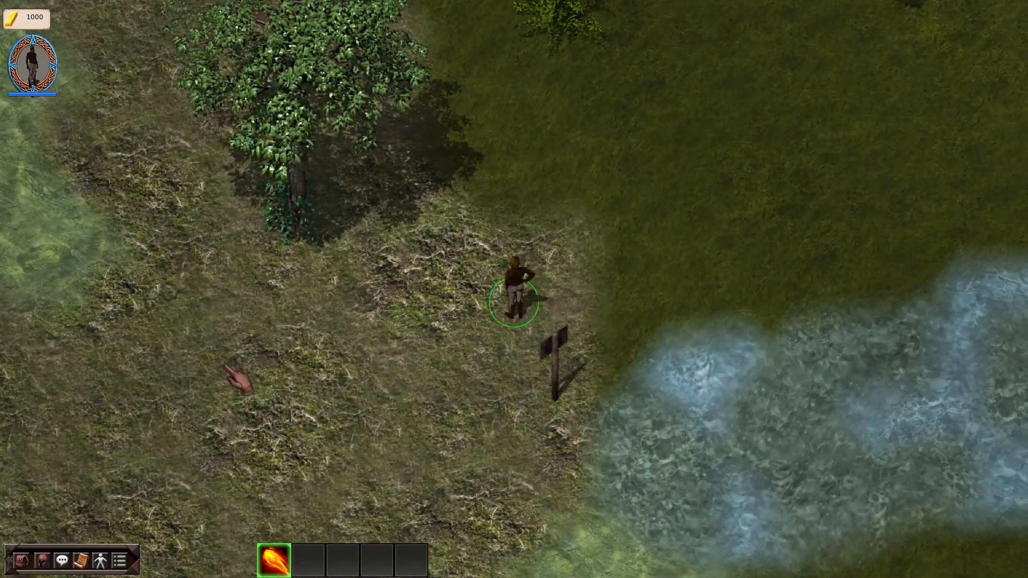
key(Escape)
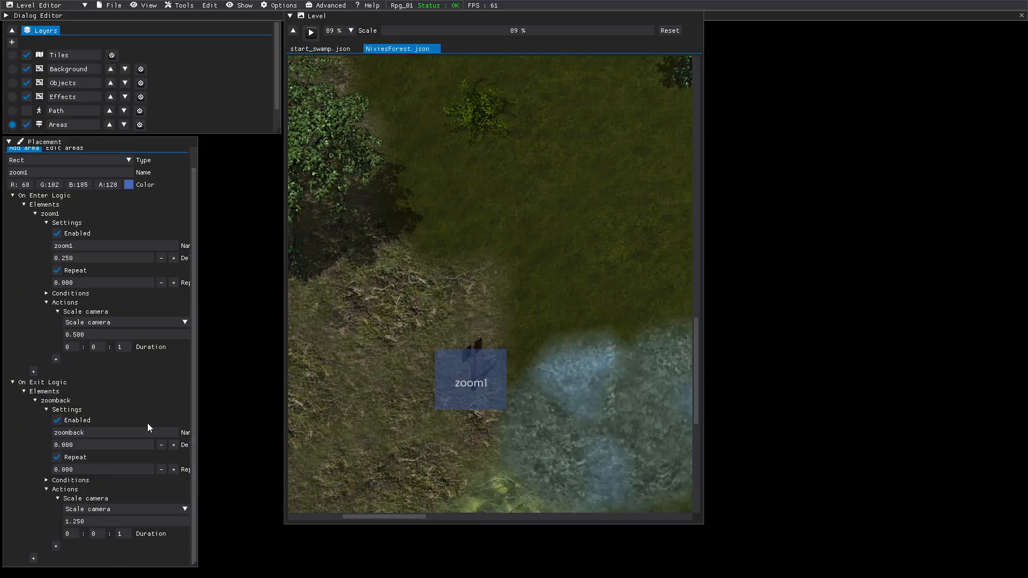
- Select the existing zoom1 area for editing and open the Scale camera action in its On Enter Logic
click(57, 148)
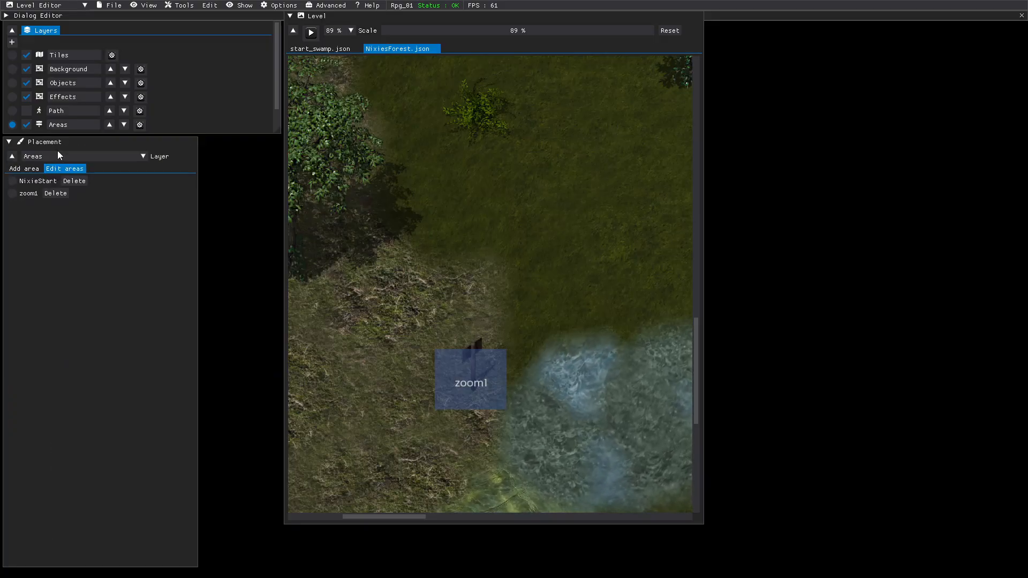
click(14, 198)
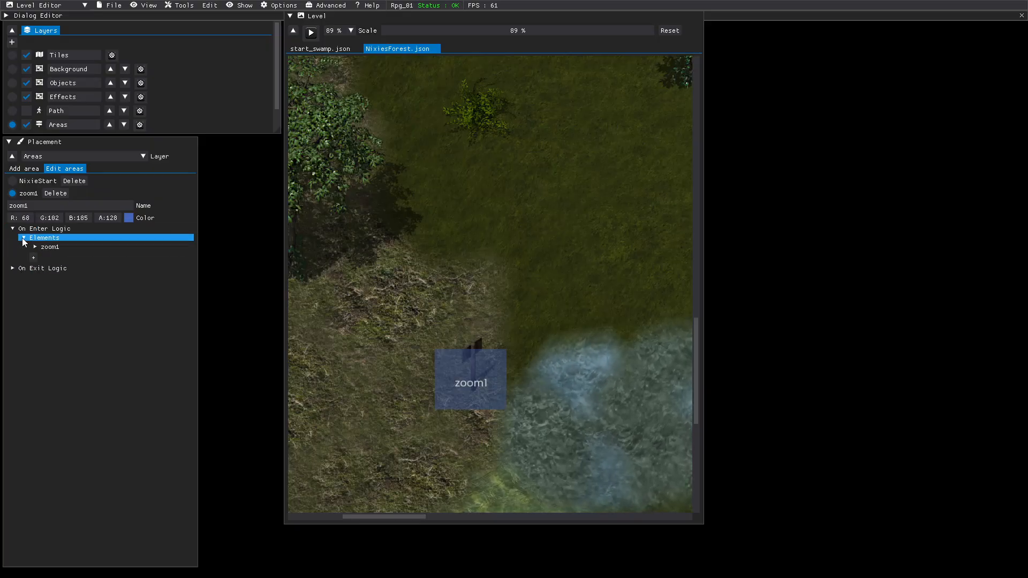
click(35, 248)
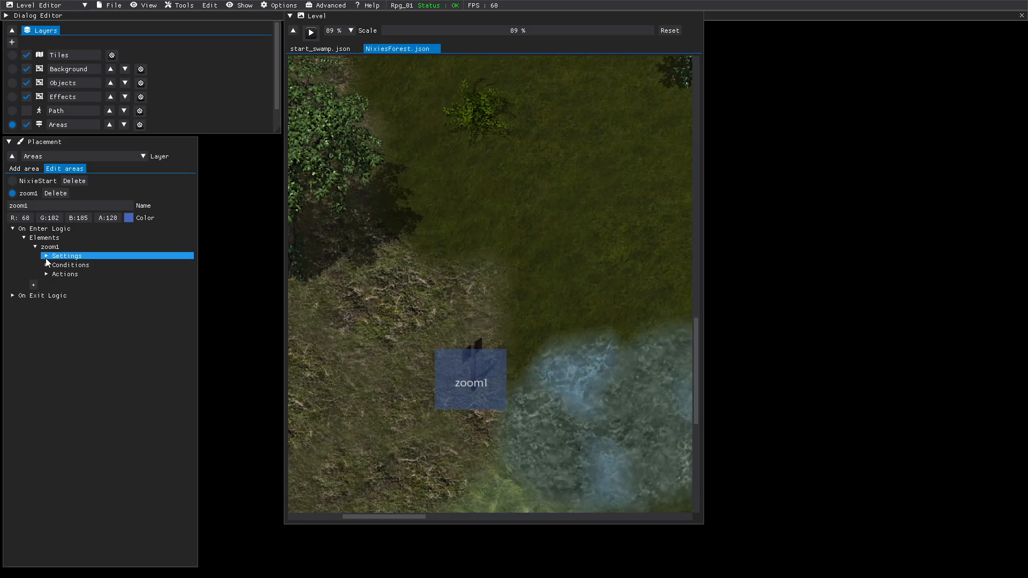
click(46, 275)
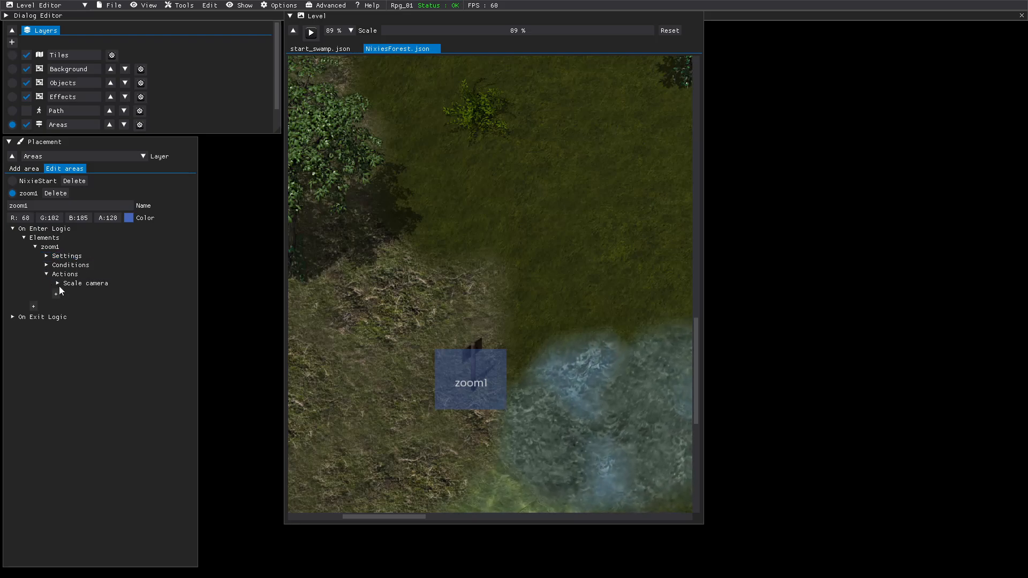
click(60, 284)
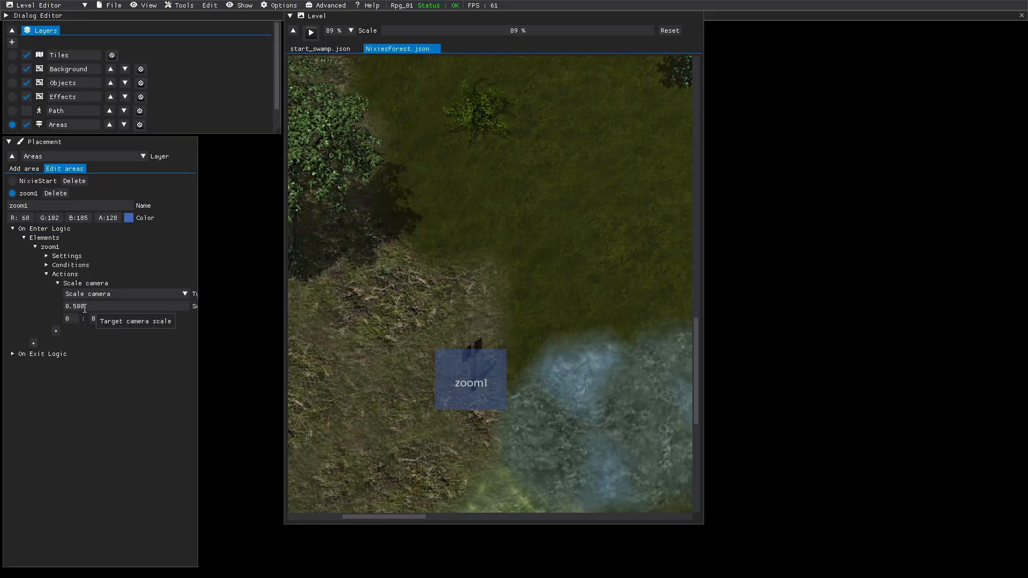
- Set the camera scale of zoom1's On Enter action to 0.25 and save the level
click(85, 308)
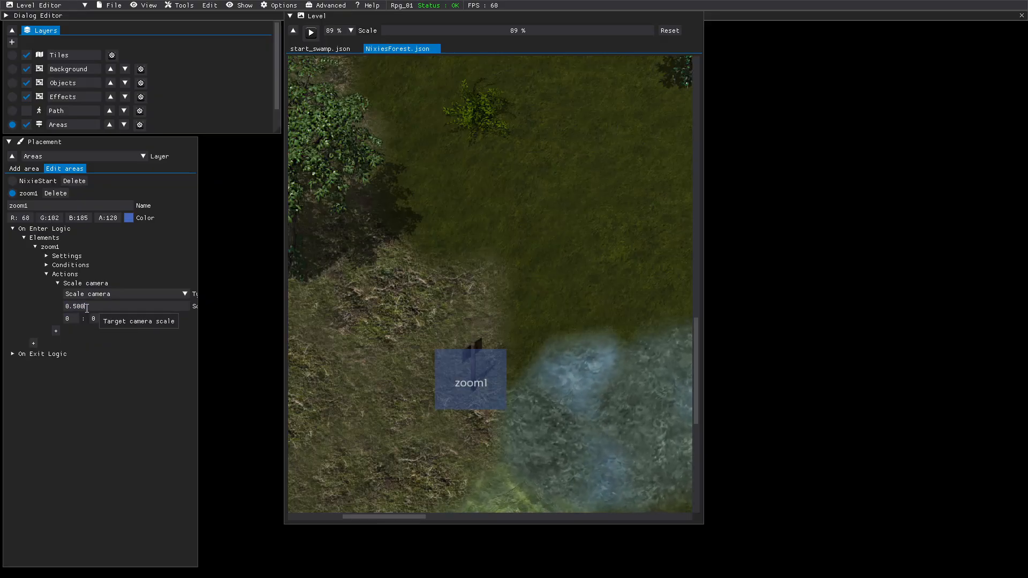
drag(87, 308, 77, 309)
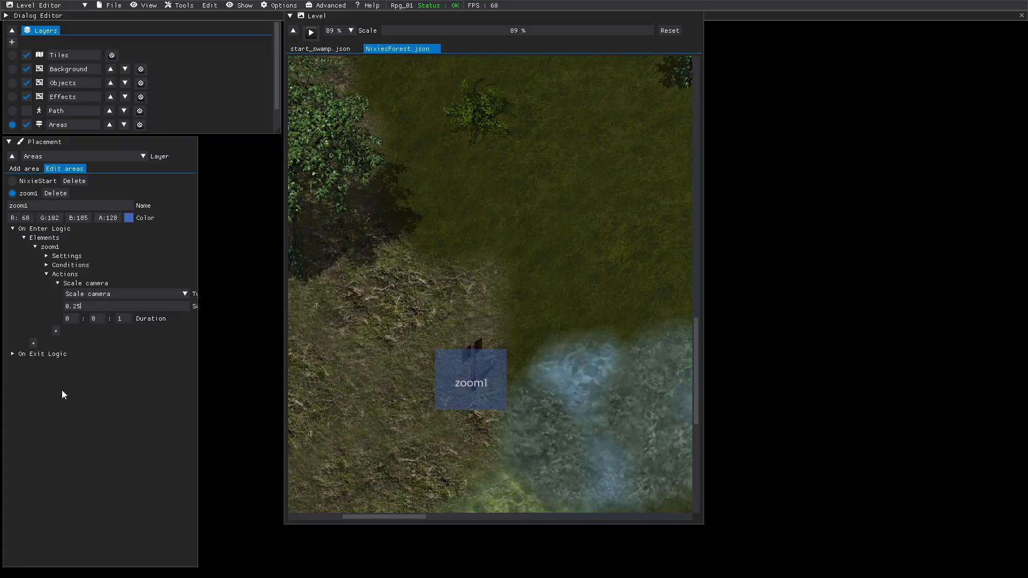
click(115, 6)
click(117, 59)
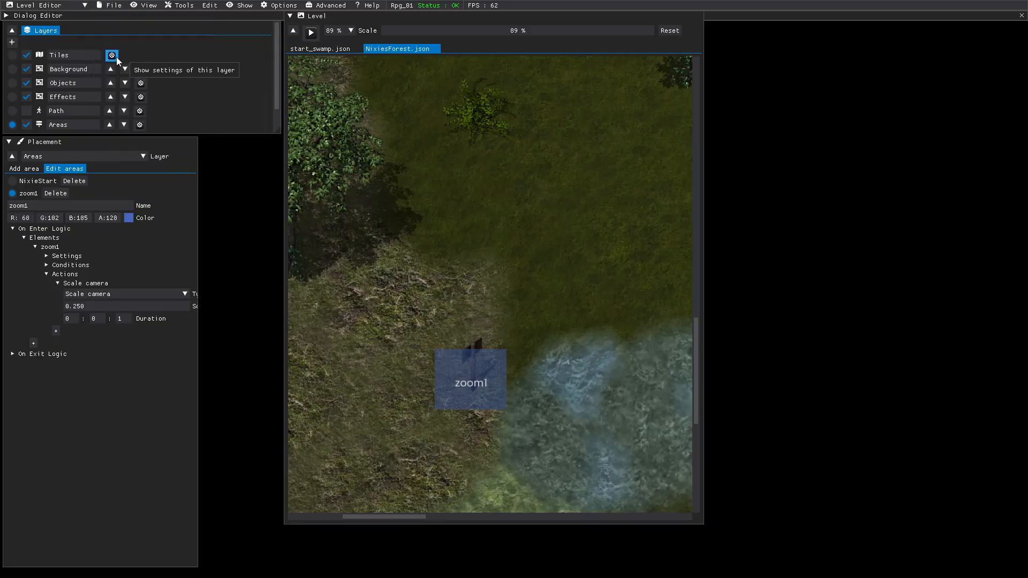
- Play-test the 0.25 camera scale by walking the character into the signpost area and back out
click(315, 33)
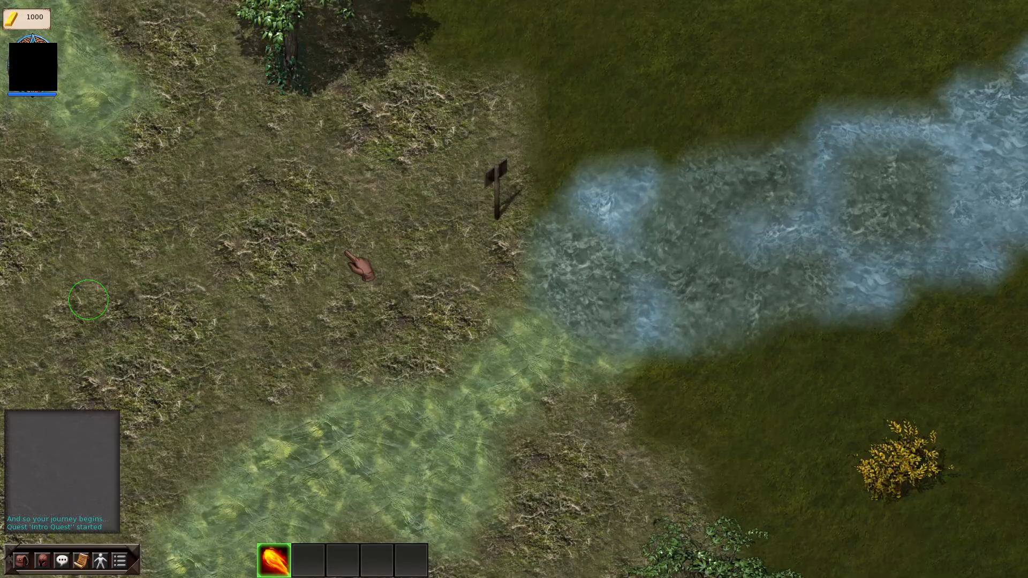
click(239, 289)
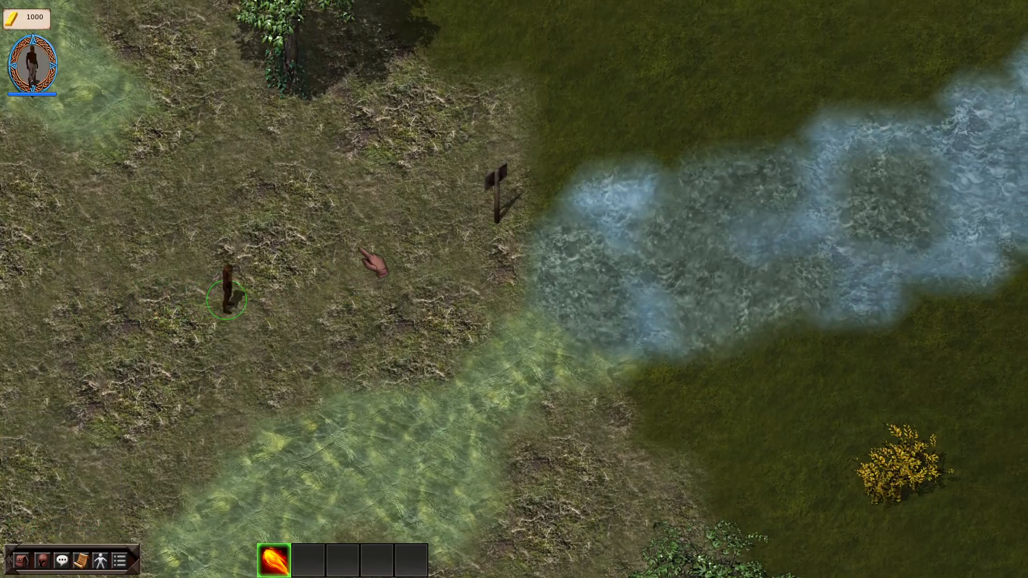
click(360, 249)
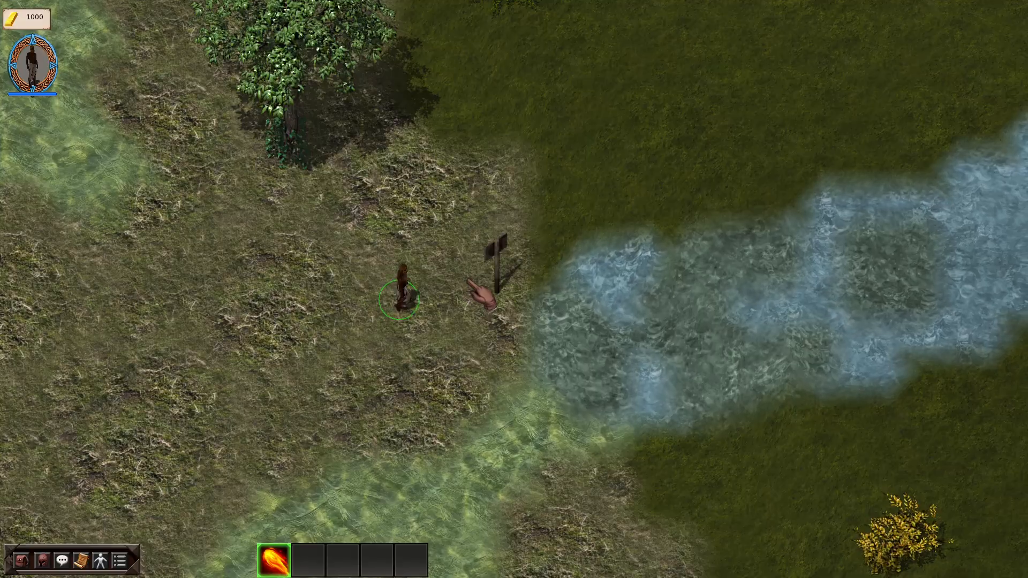
click(467, 280)
scroll(467, 341, down, 6)
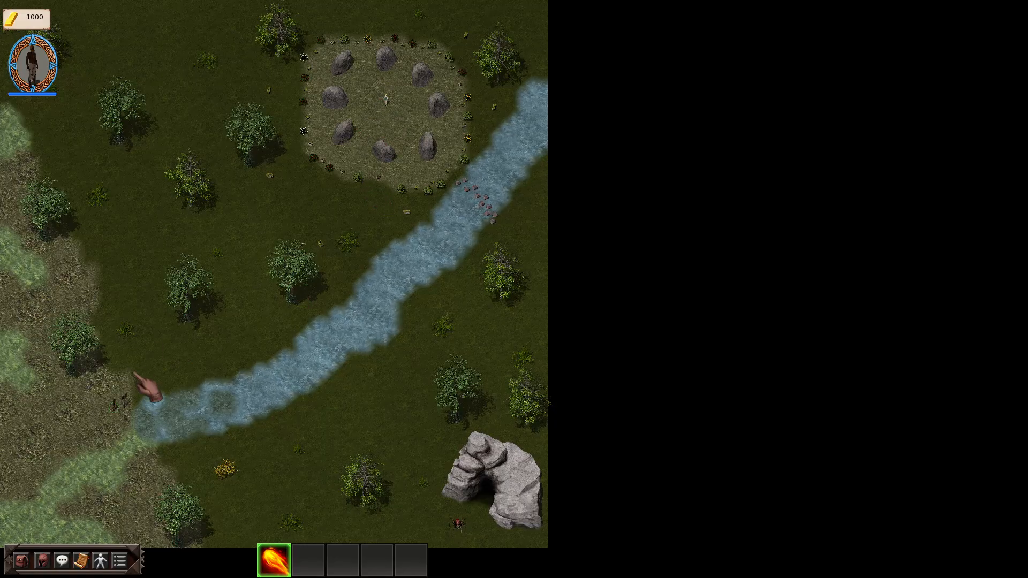
click(152, 401)
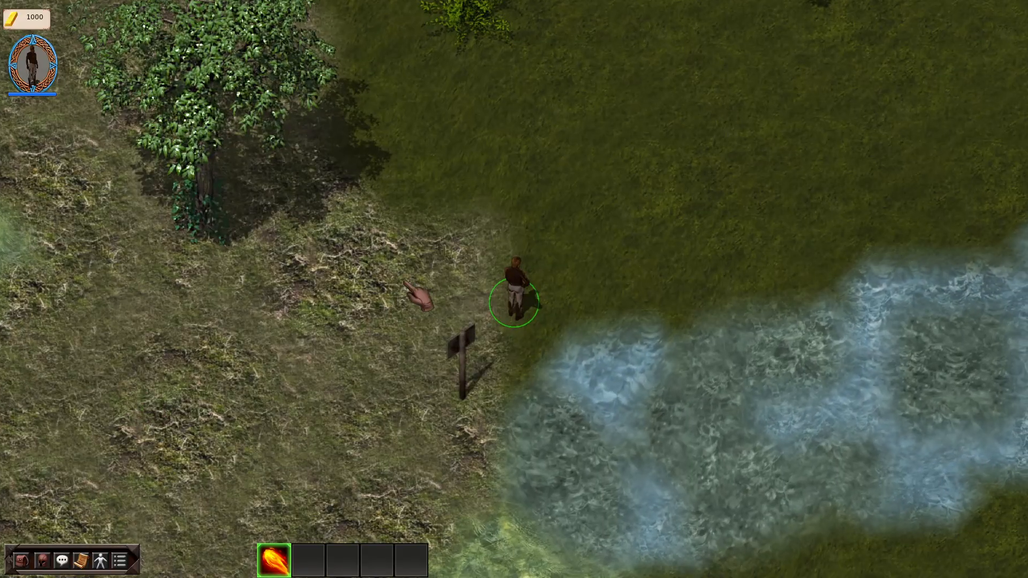
click(561, 251)
click(452, 303)
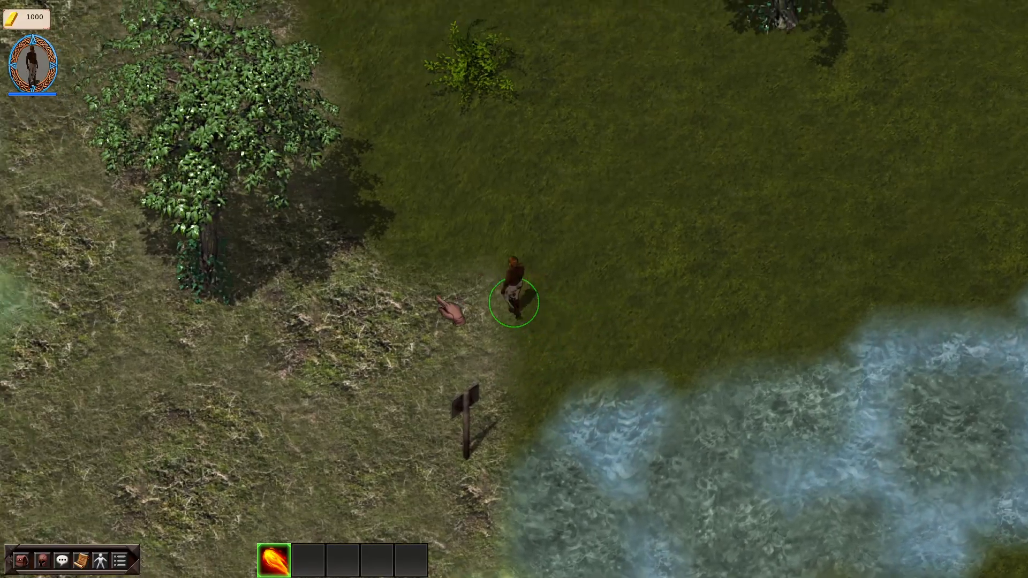
key(Escape)
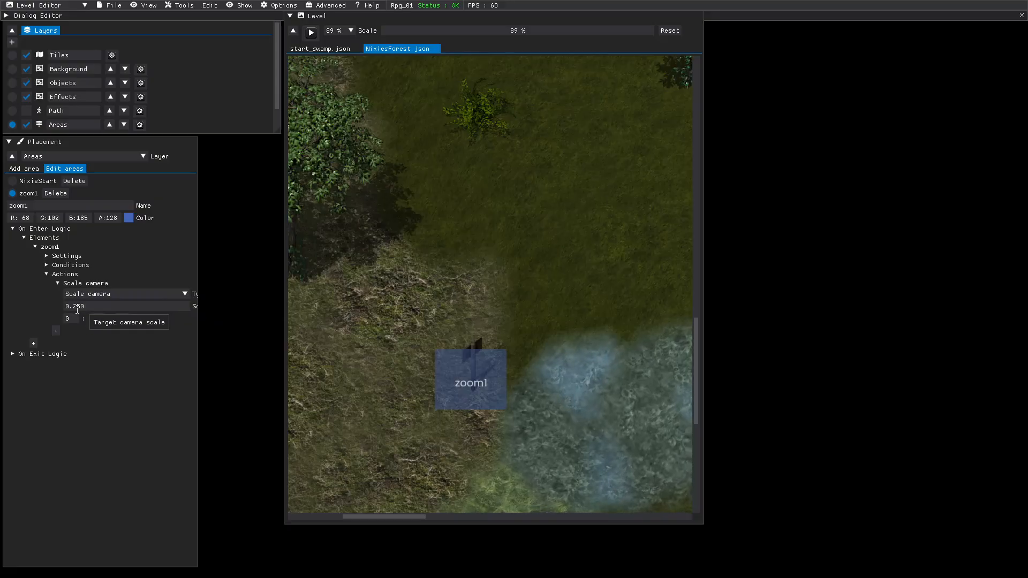
- Set the camera scale of zoom1's On Enter action to 0.35 and save the level
click(78, 307)
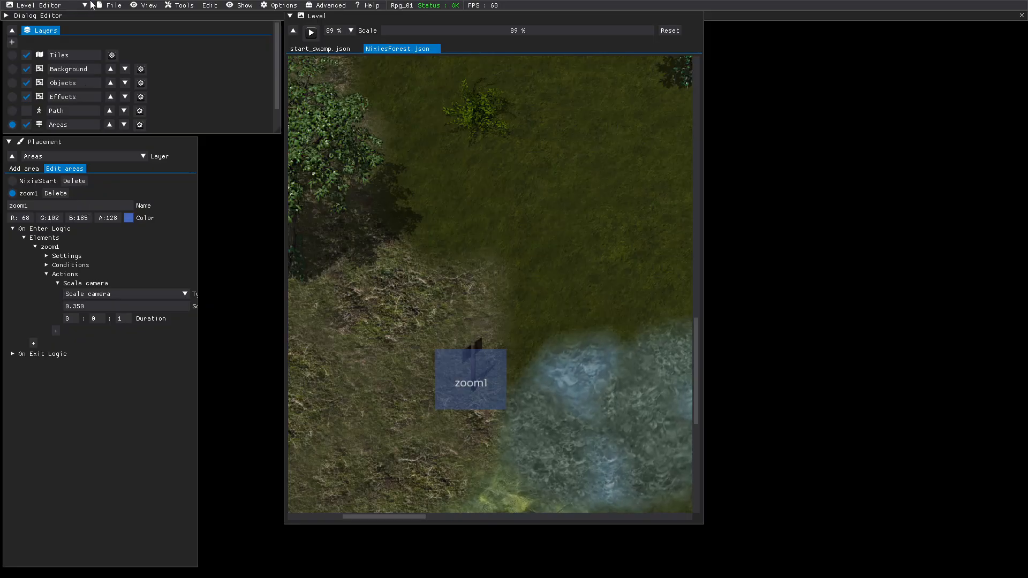
click(112, 6)
click(122, 63)
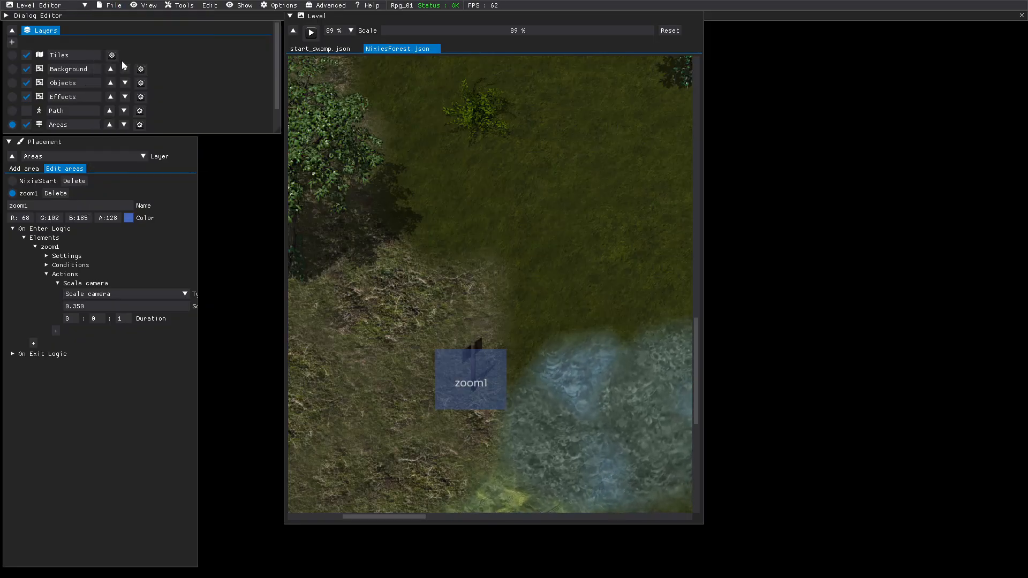
- Play-test the 0.35 camera scale by walking the character into the signpost area and back out
click(310, 33)
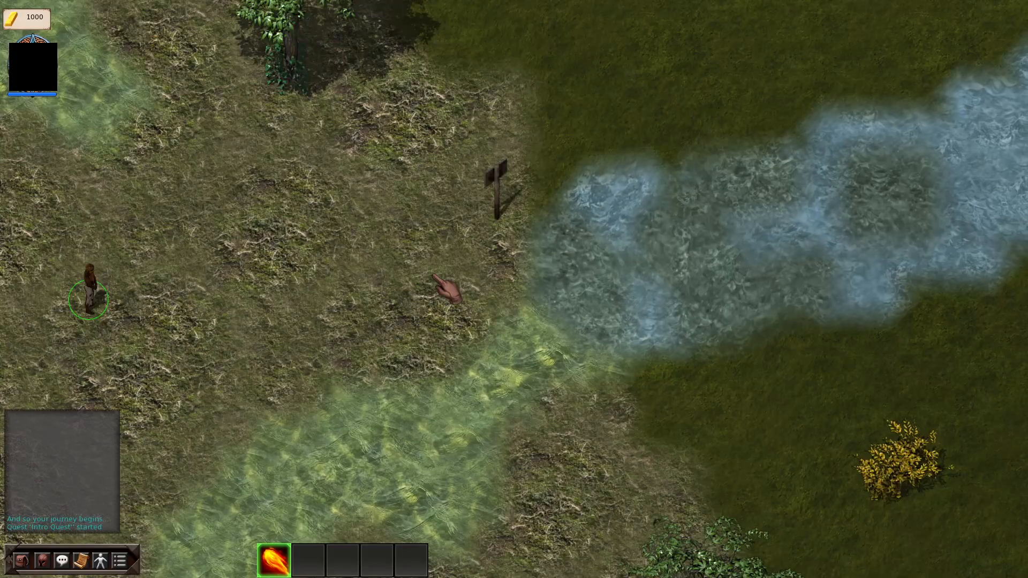
click(399, 249)
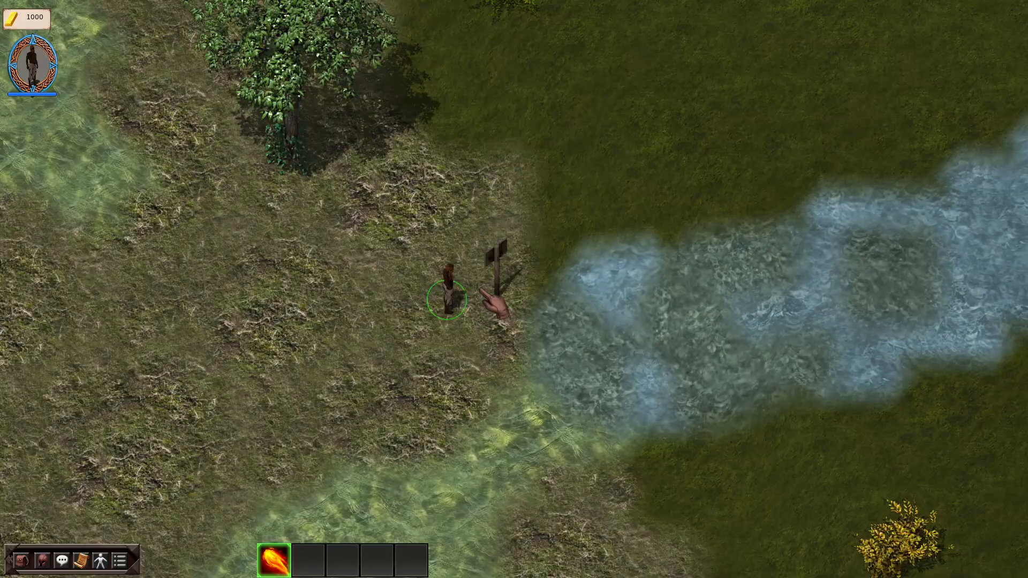
scroll(480, 319, down, 5)
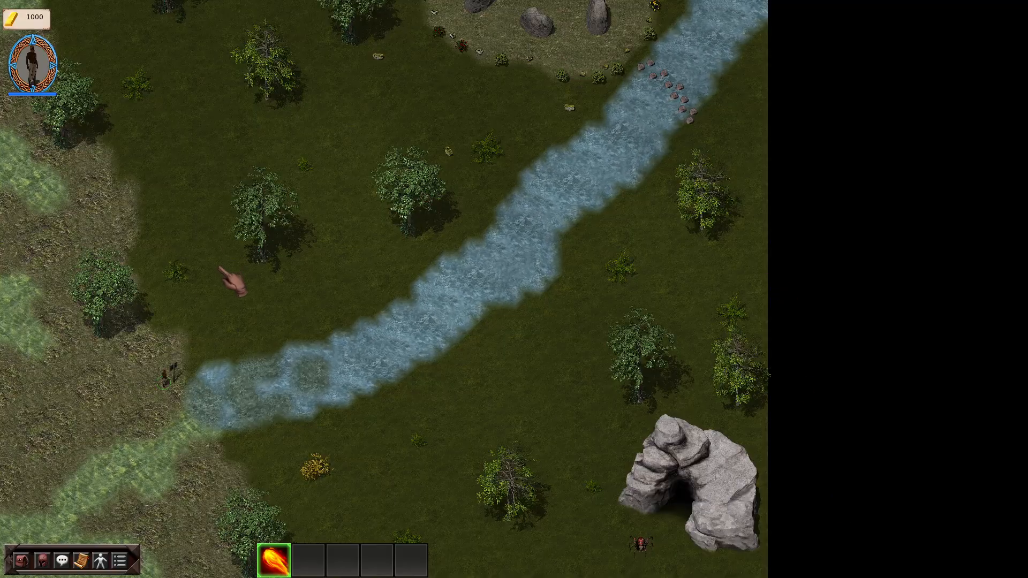
scroll(134, 369, up, 3)
scroll(193, 375, up, 3)
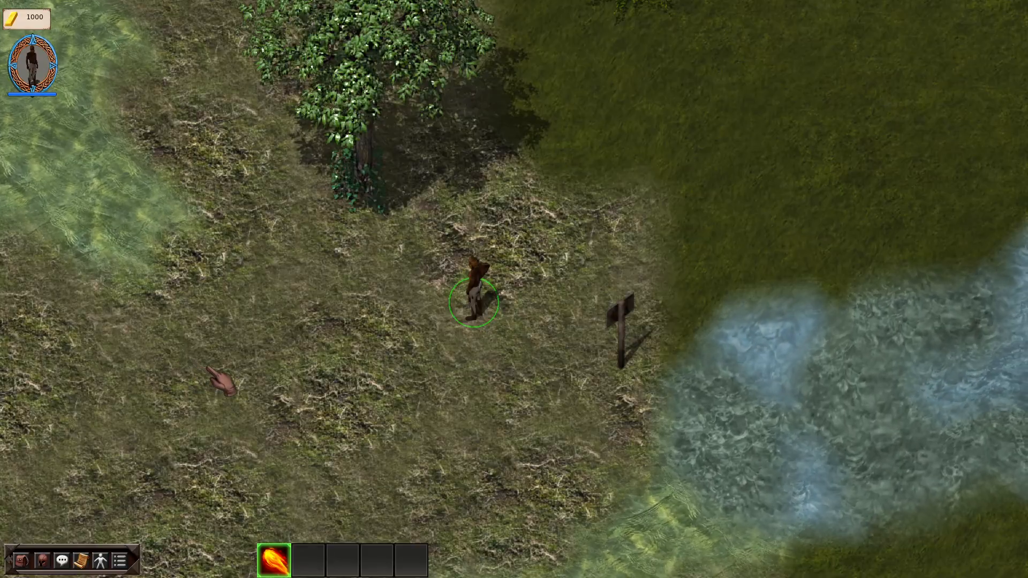
key(Escape)
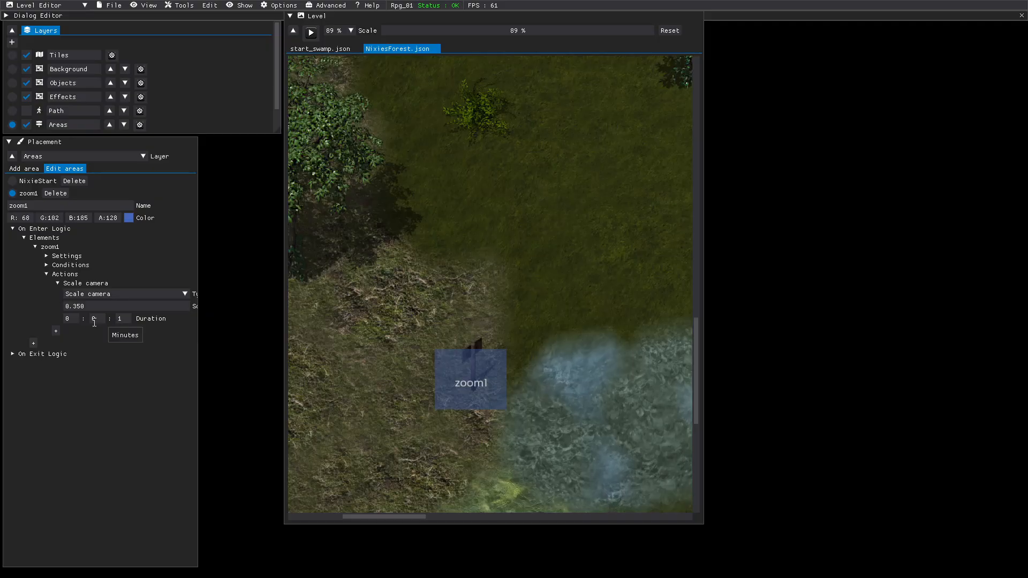
- Set the camera scale of zoom1's On Enter action to 0.3 and save the level
click(91, 310)
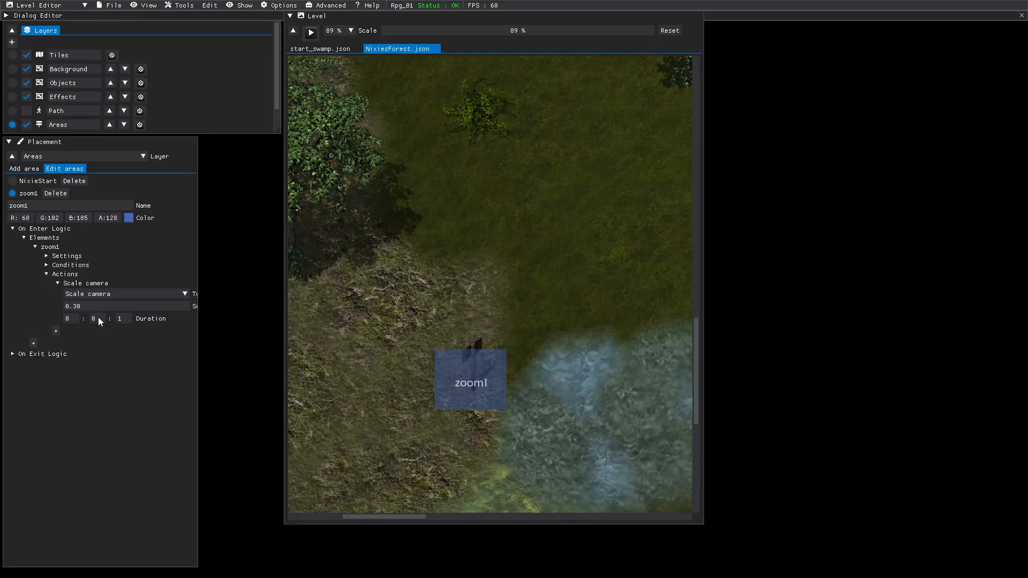
click(114, 7)
click(115, 60)
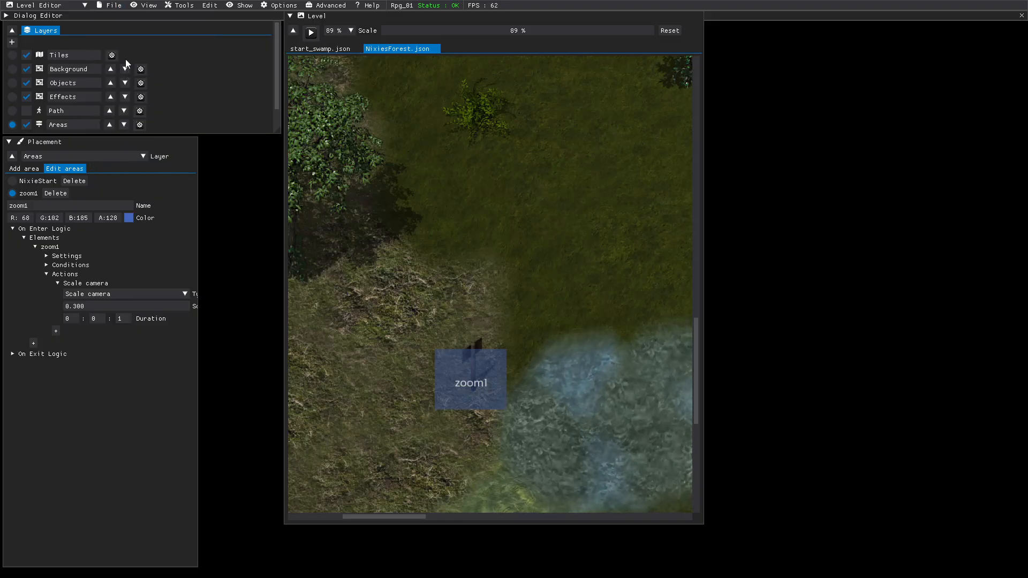
- Play-test the 0.3 camera scale by walking the character into the signpost area and back out
click(311, 33)
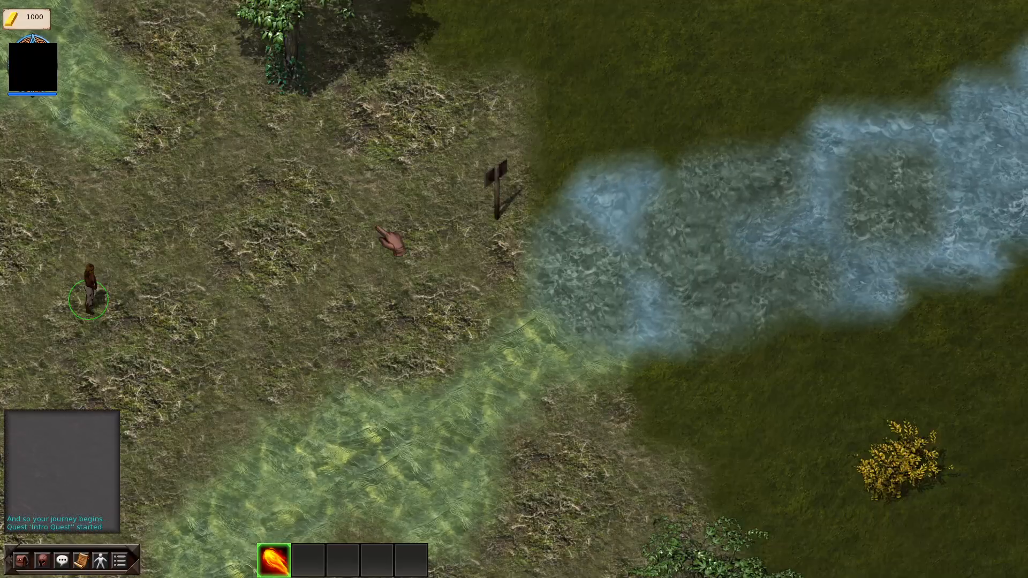
click(375, 227)
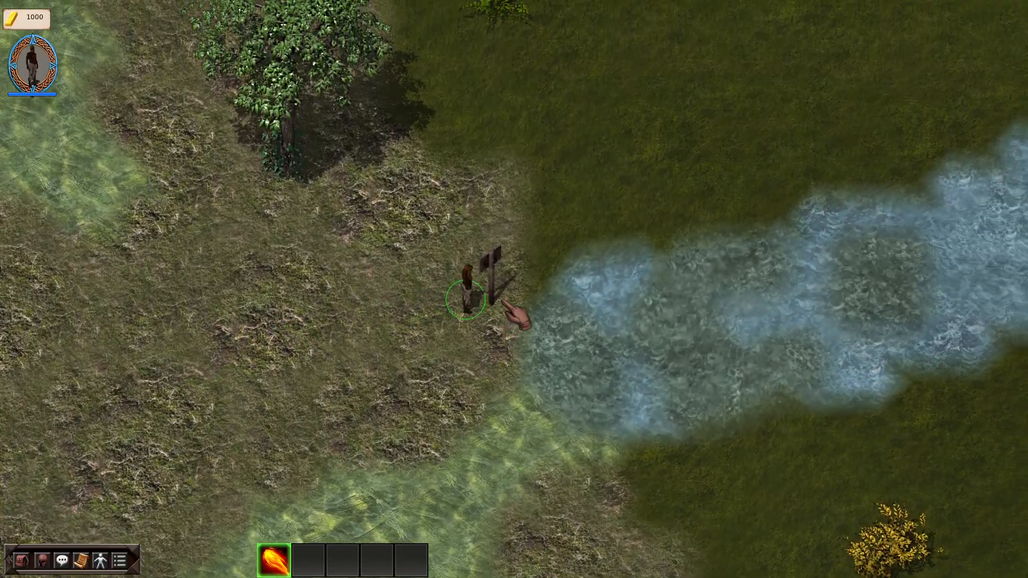
scroll(502, 301, down, 4)
scroll(502, 300, down, 3)
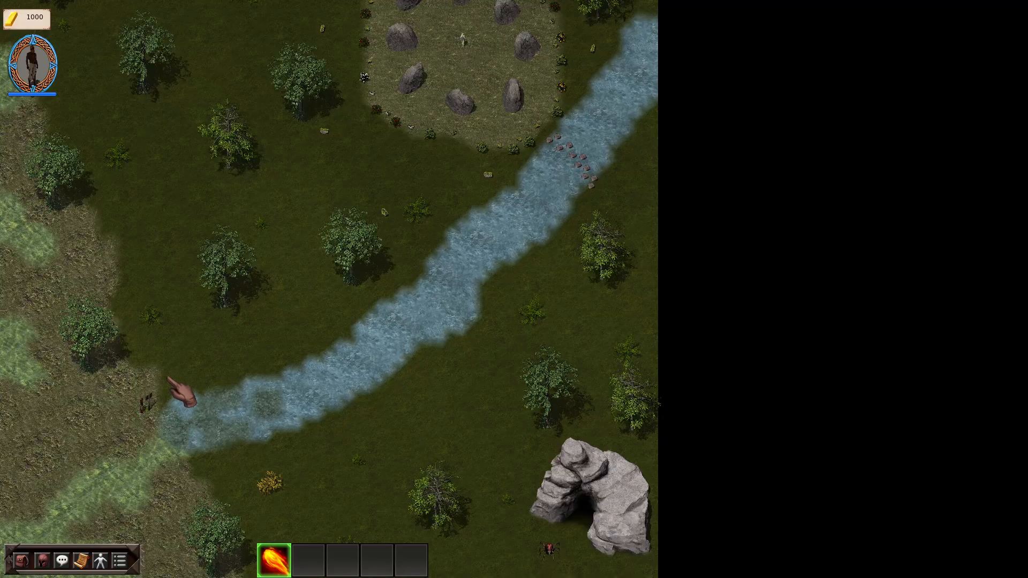
scroll(181, 390, up, 5)
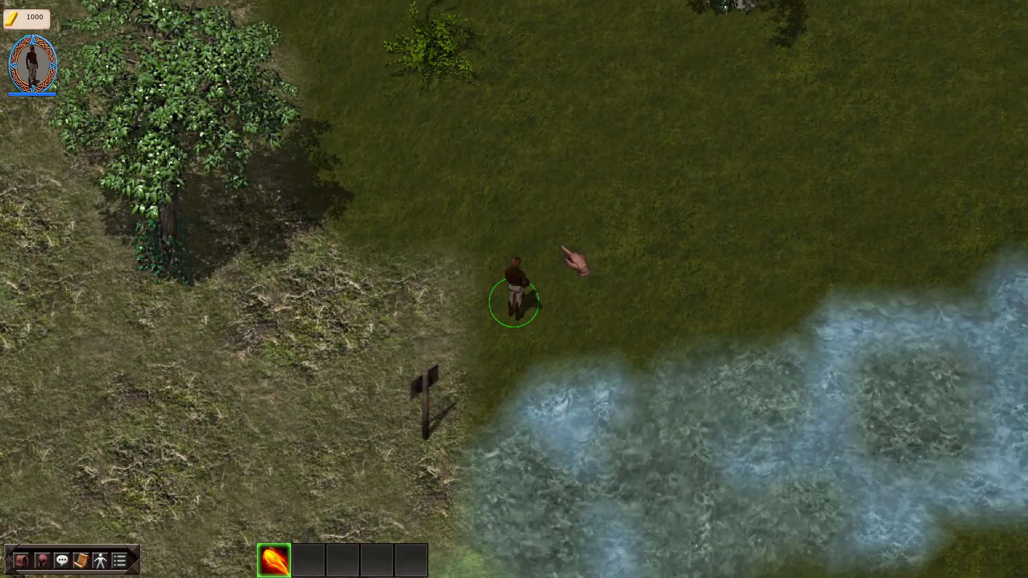
click(561, 248)
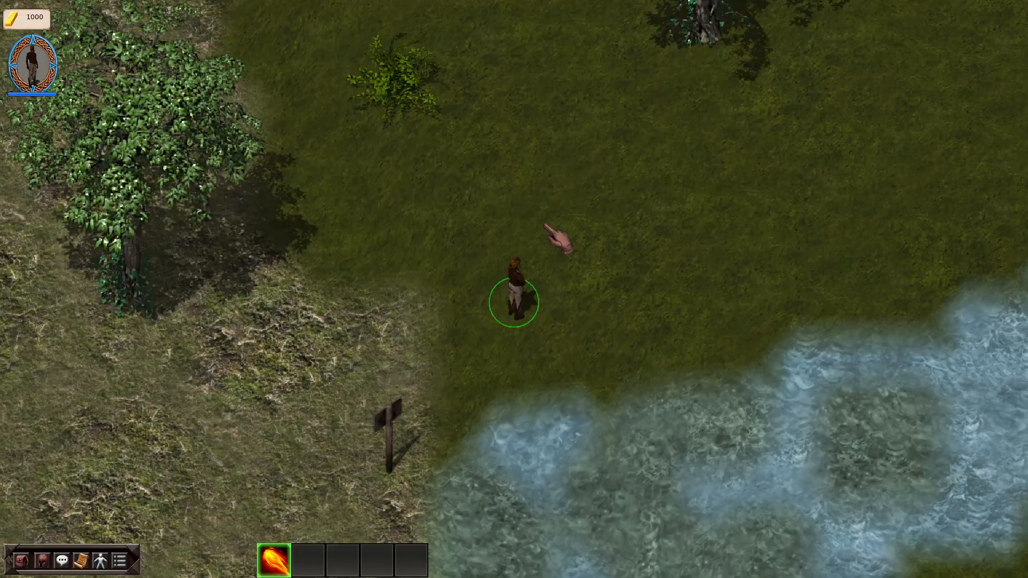
key(Escape)
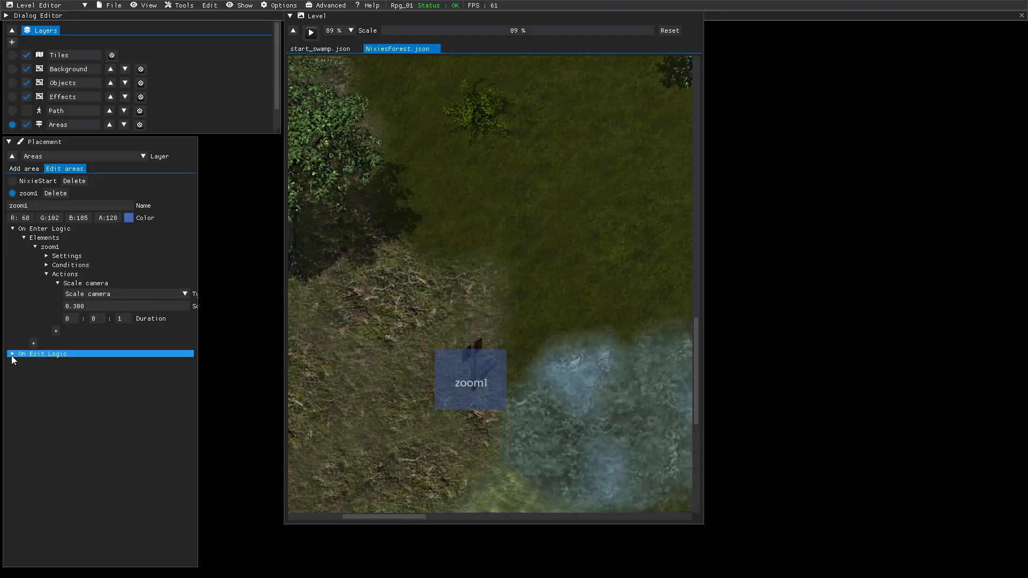
- Set the camera scale of zoom1's On Exit zoomback action to 1.4 and save the level
click(25, 237)
click(12, 247)
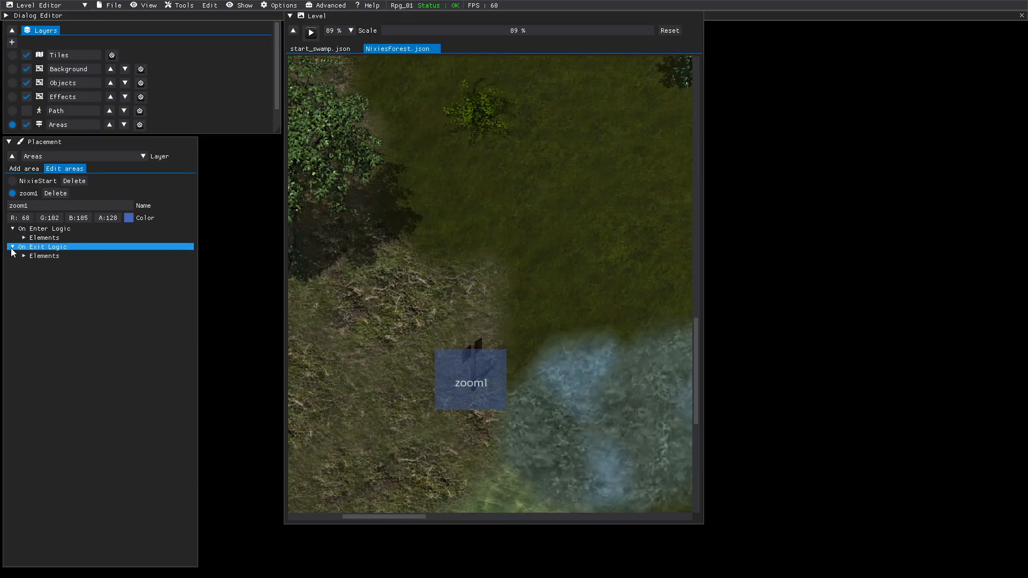
click(25, 257)
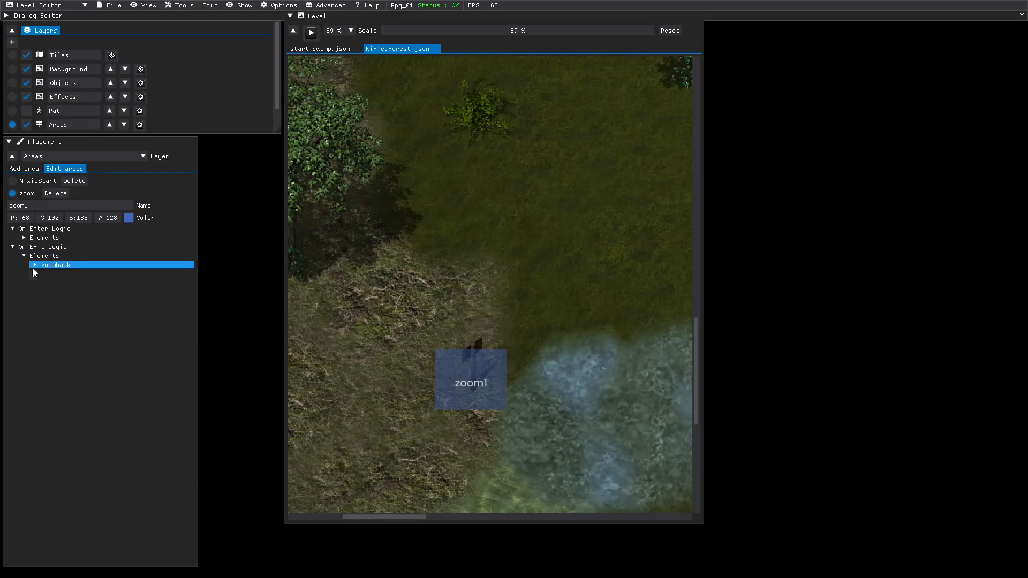
click(35, 265)
click(47, 292)
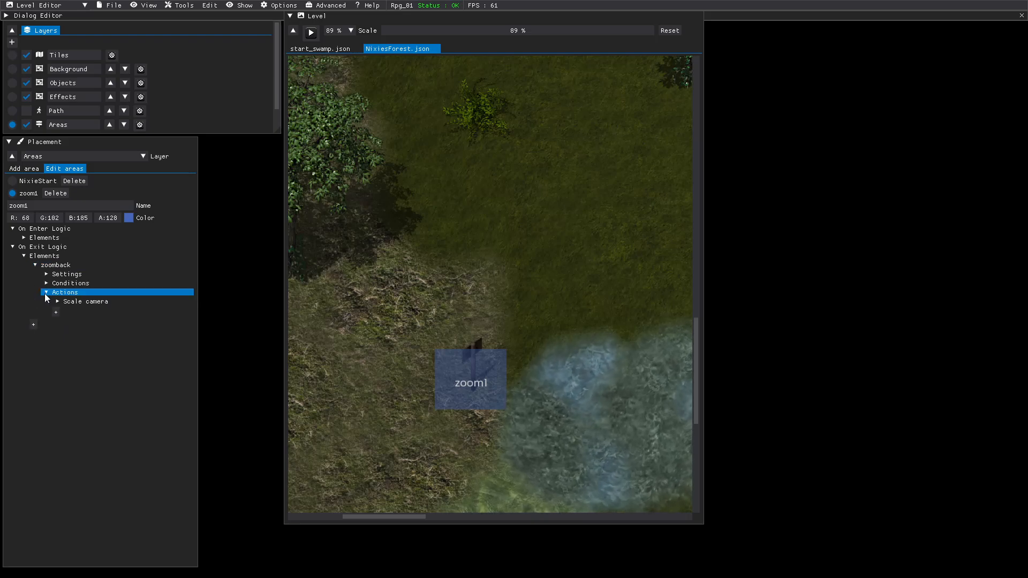
click(58, 301)
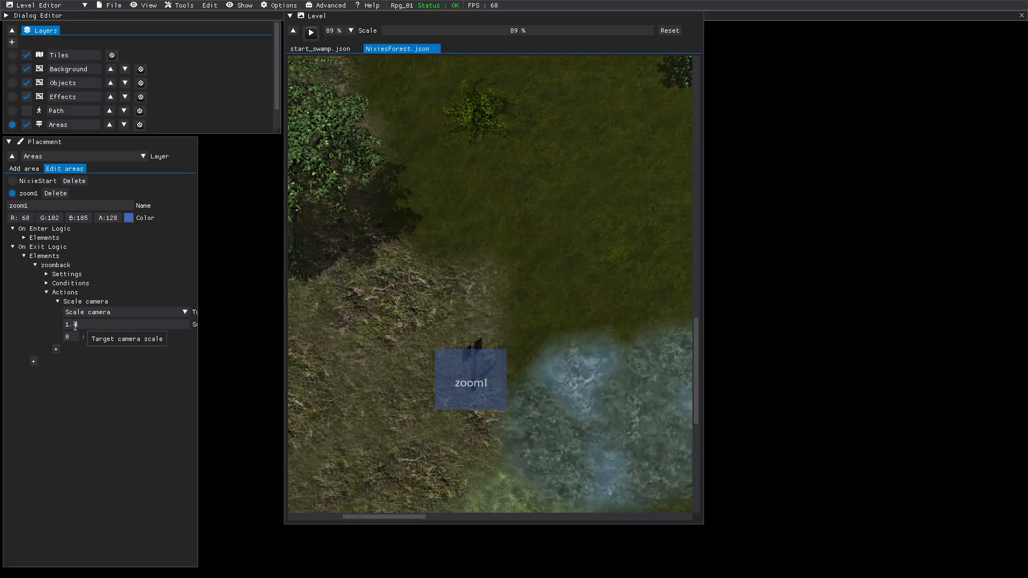
key(BackSpace)
text(400)
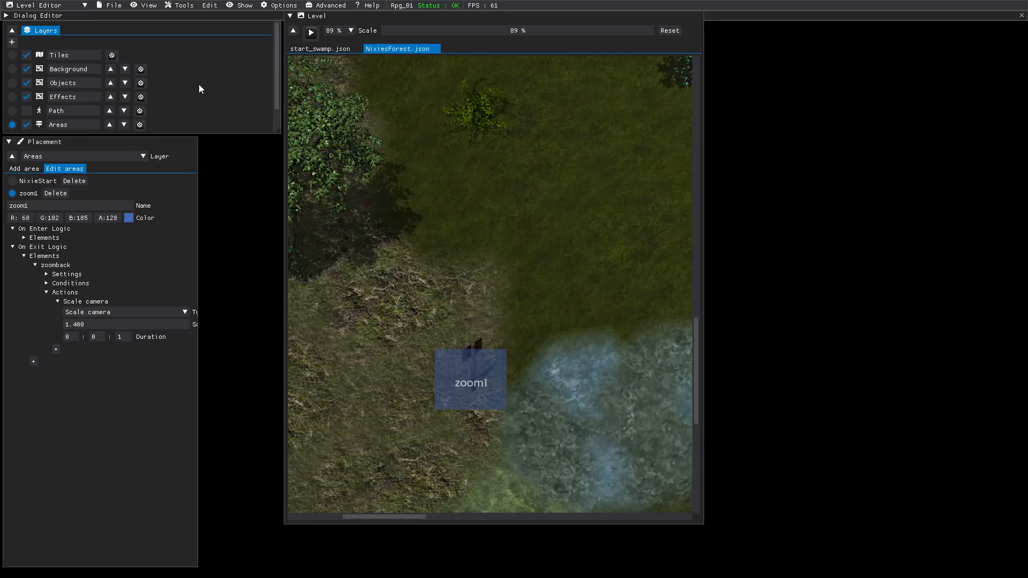
click(113, 6)
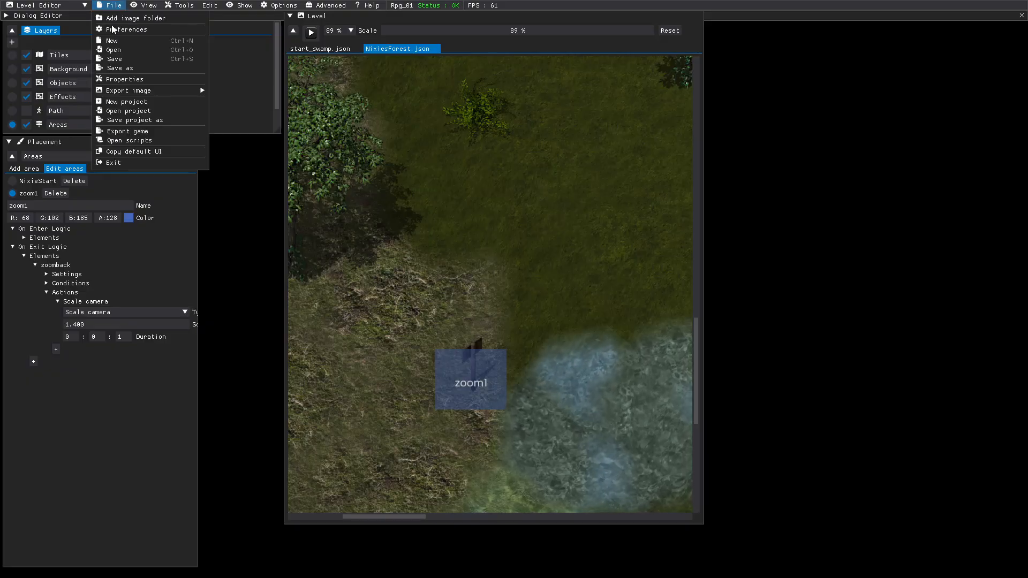
click(118, 59)
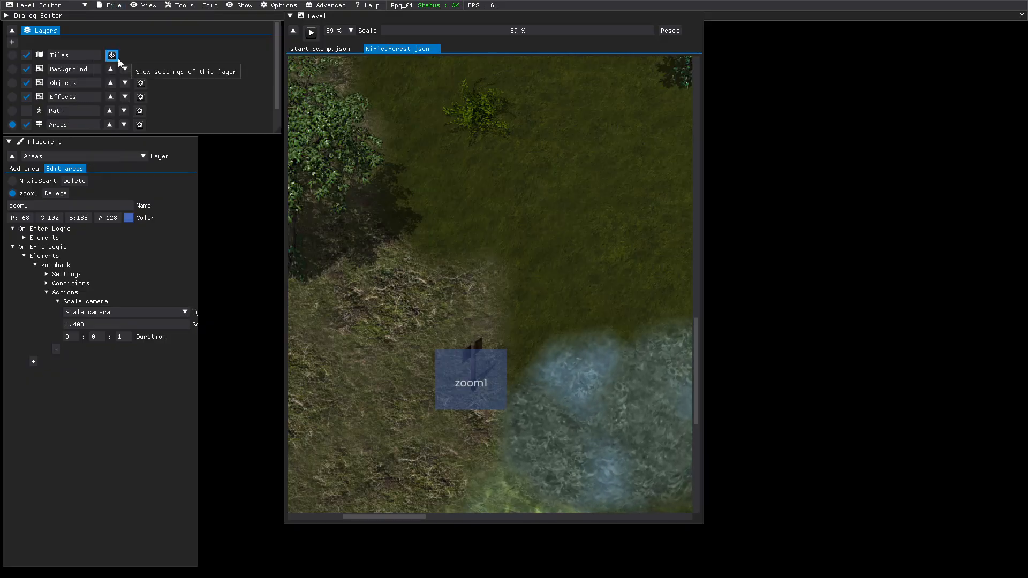
- Play-test the 1.4 exit camera scale by walking the character into the signpost area and back out
click(311, 33)
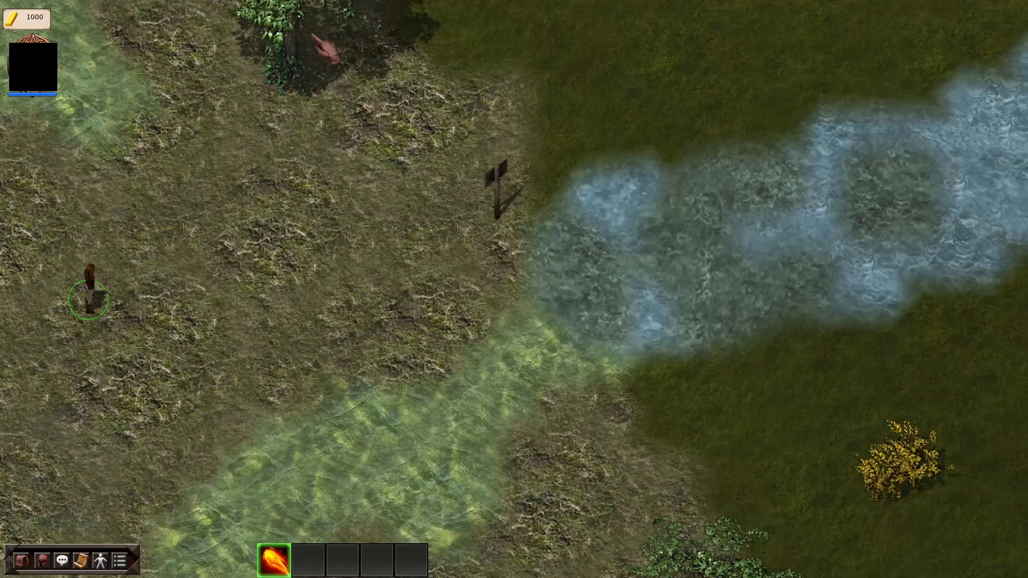
click(367, 257)
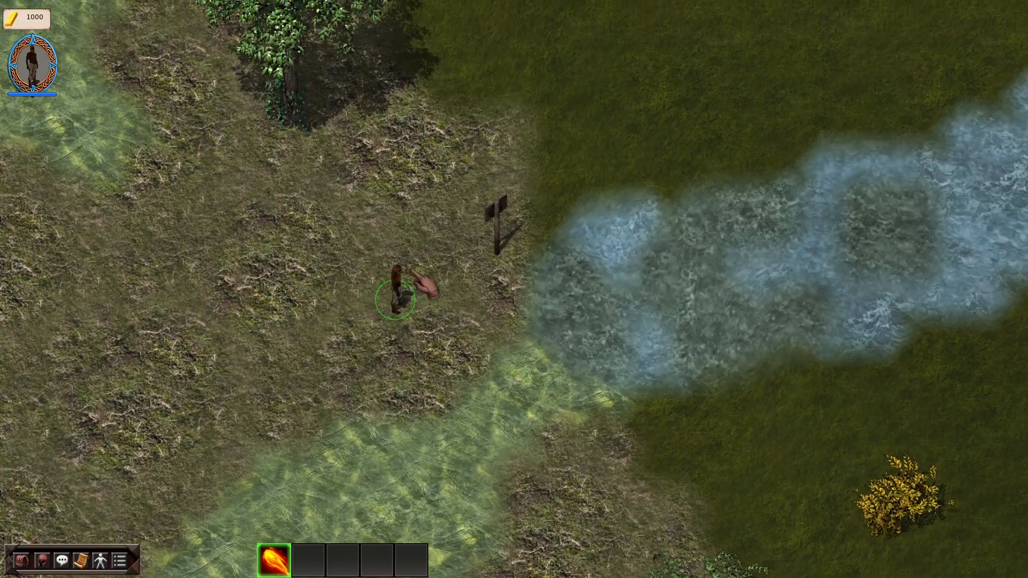
click(460, 272)
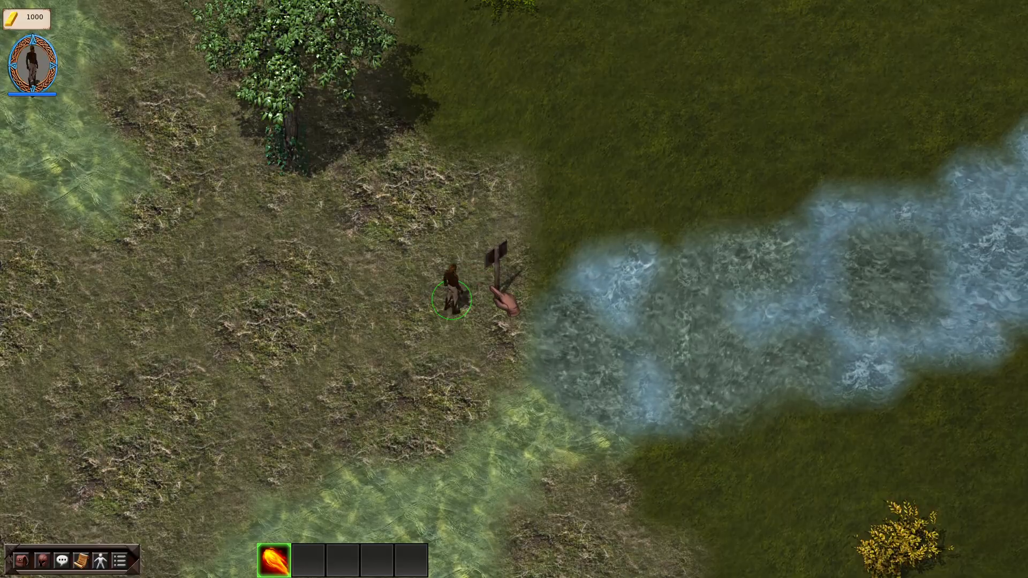
click(490, 287)
scroll(490, 287, down, 3)
scroll(504, 303, down, 3)
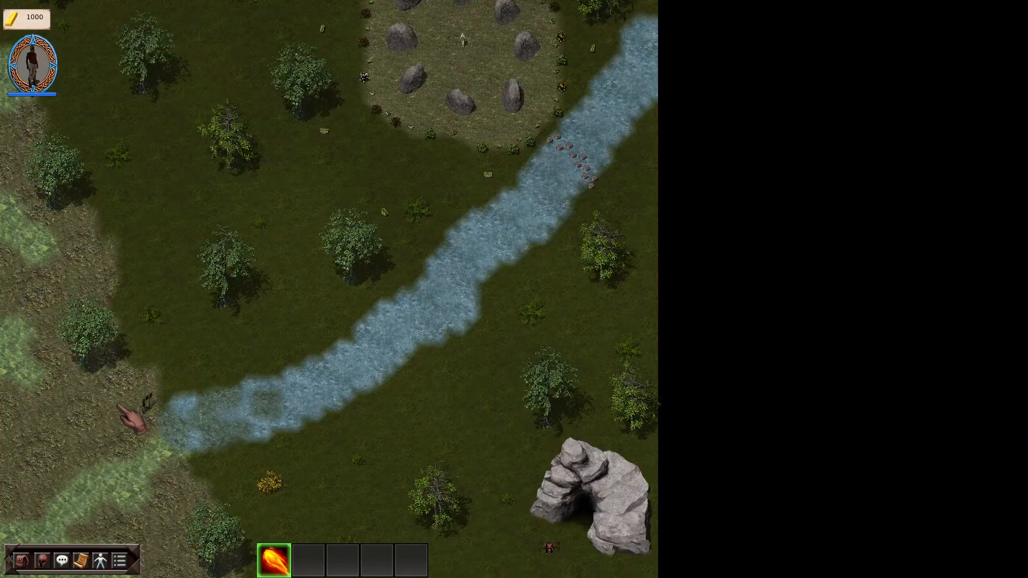
scroll(131, 415, up, 5)
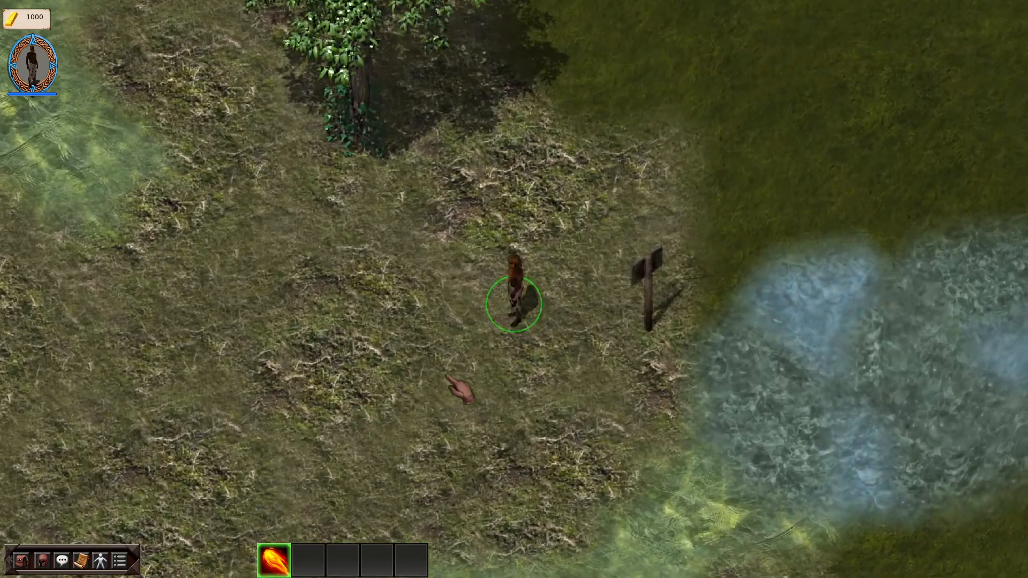
- Walk the character around the ground beside the signpost, cast the fire spell once, and end the play test
click(420, 255)
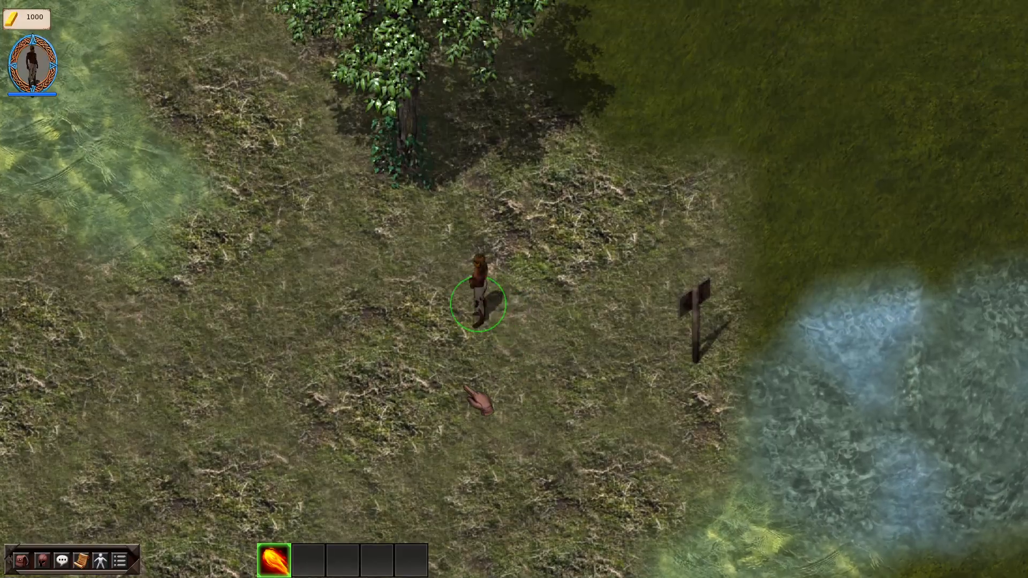
click(466, 388)
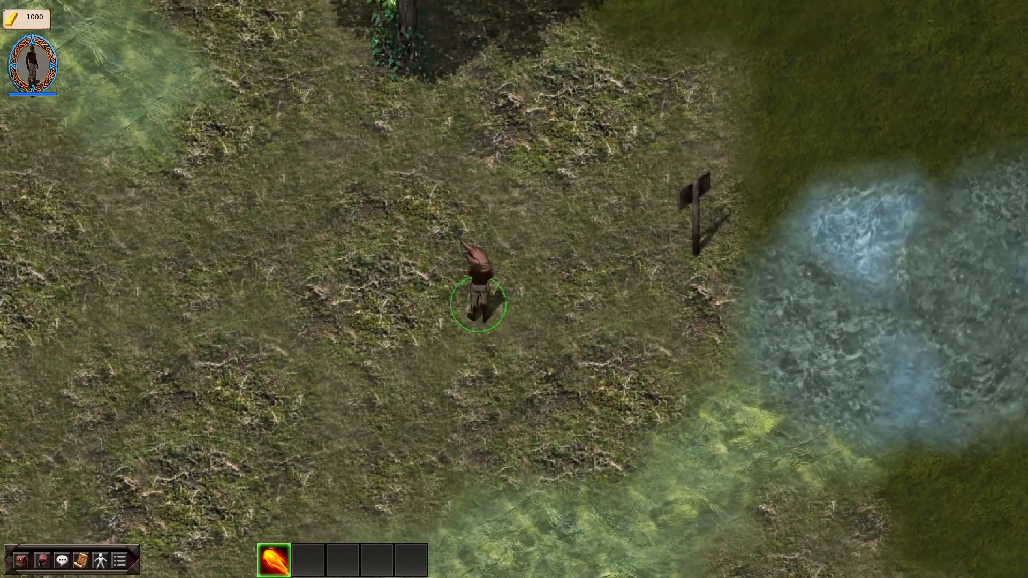
click(464, 246)
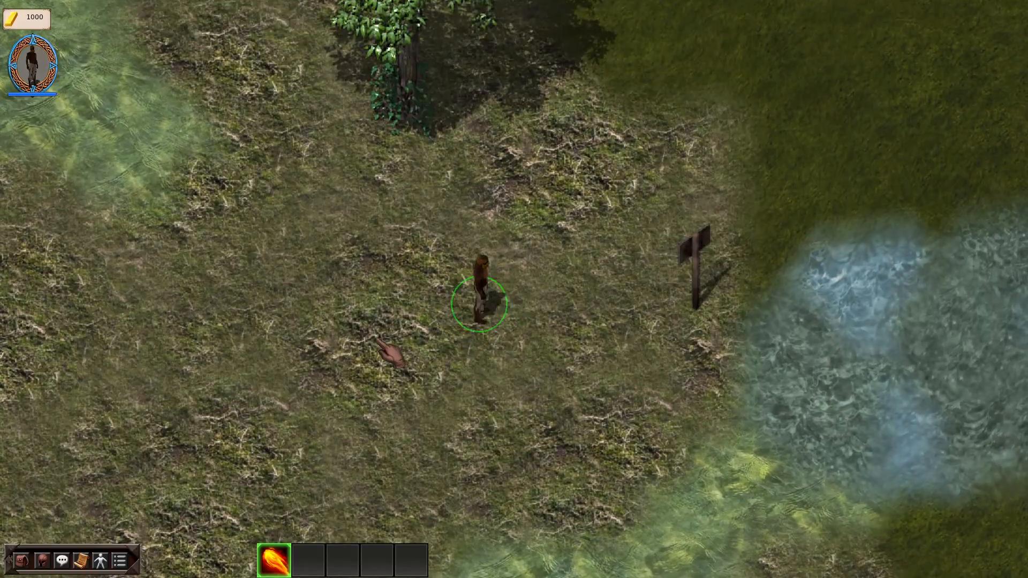
click(380, 342)
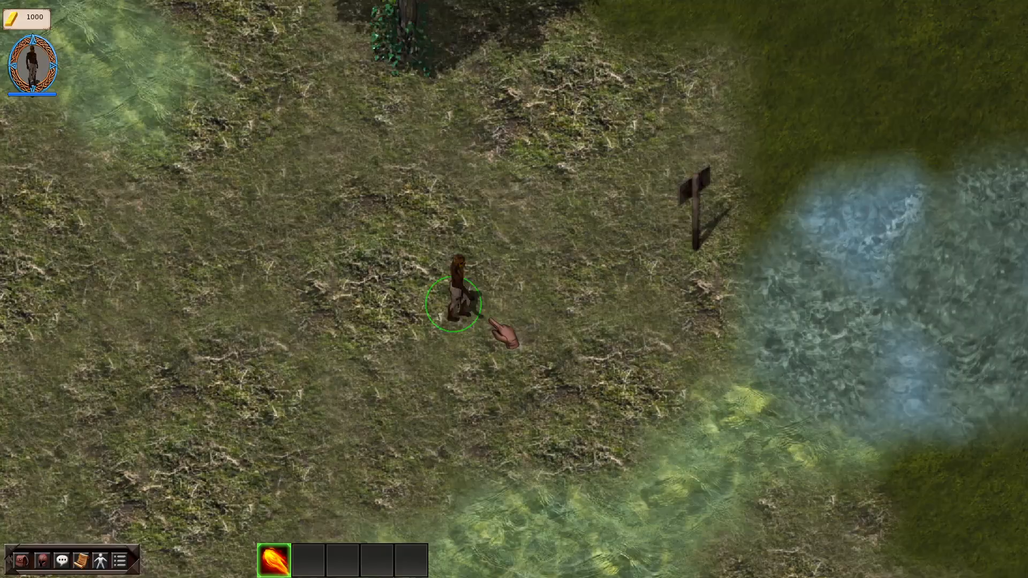
click(489, 231)
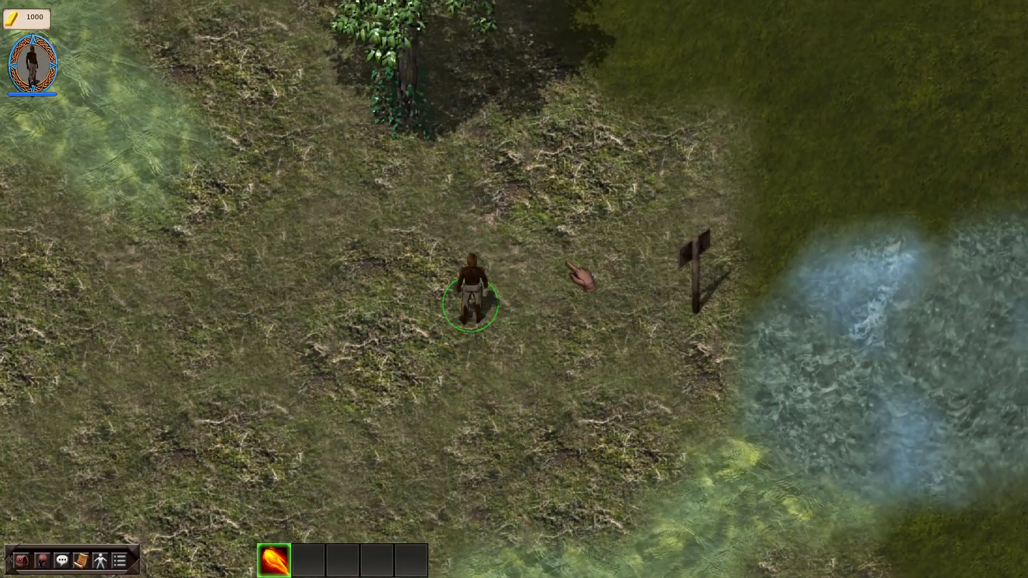
click(489, 356)
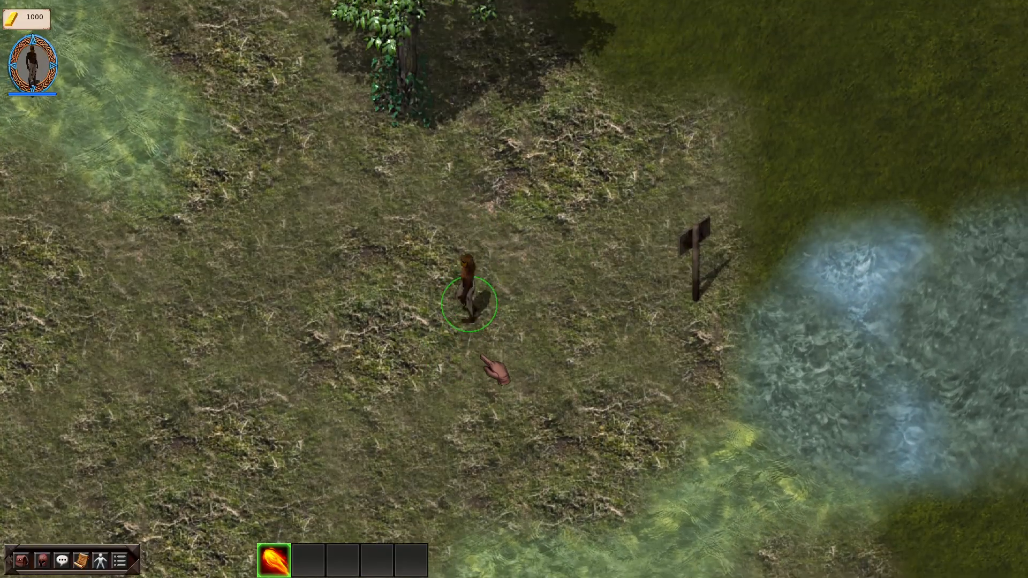
right_click(485, 350)
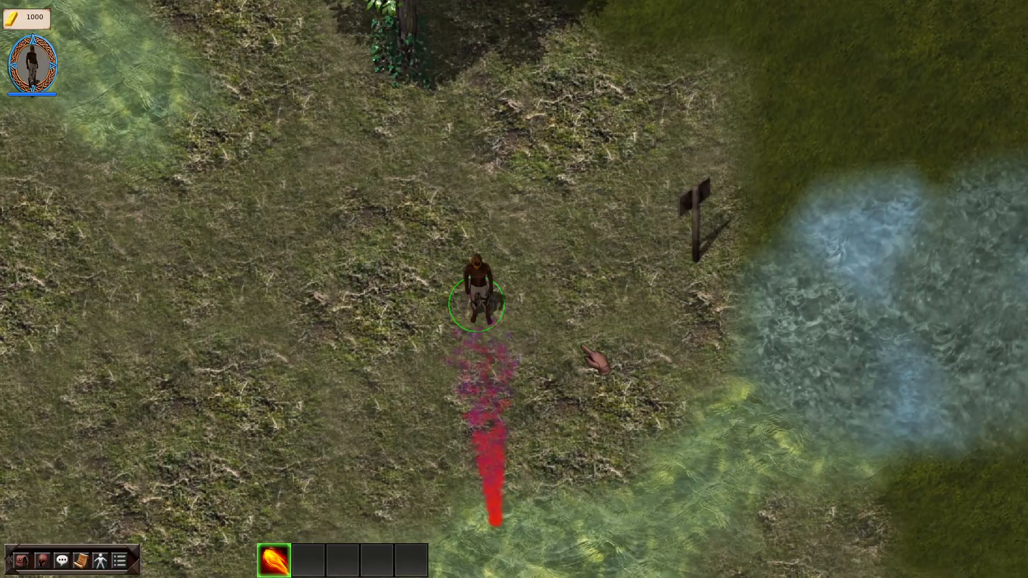
click(411, 213)
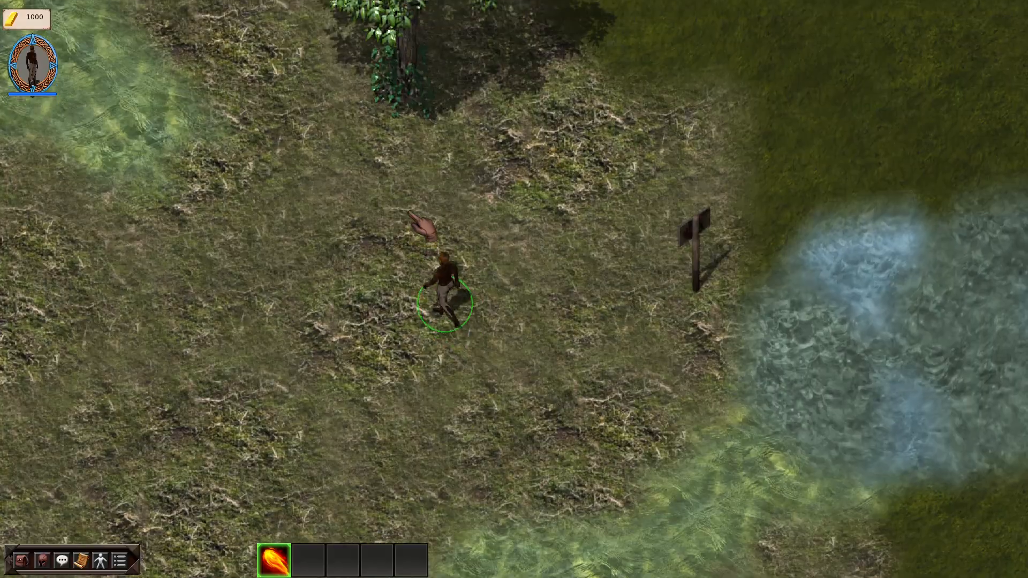
key(Escape)
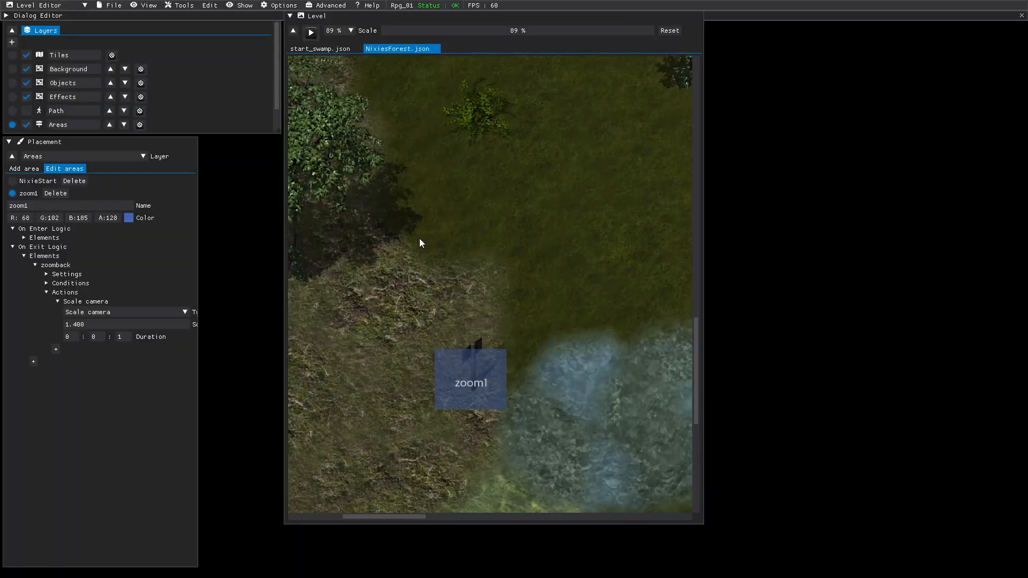